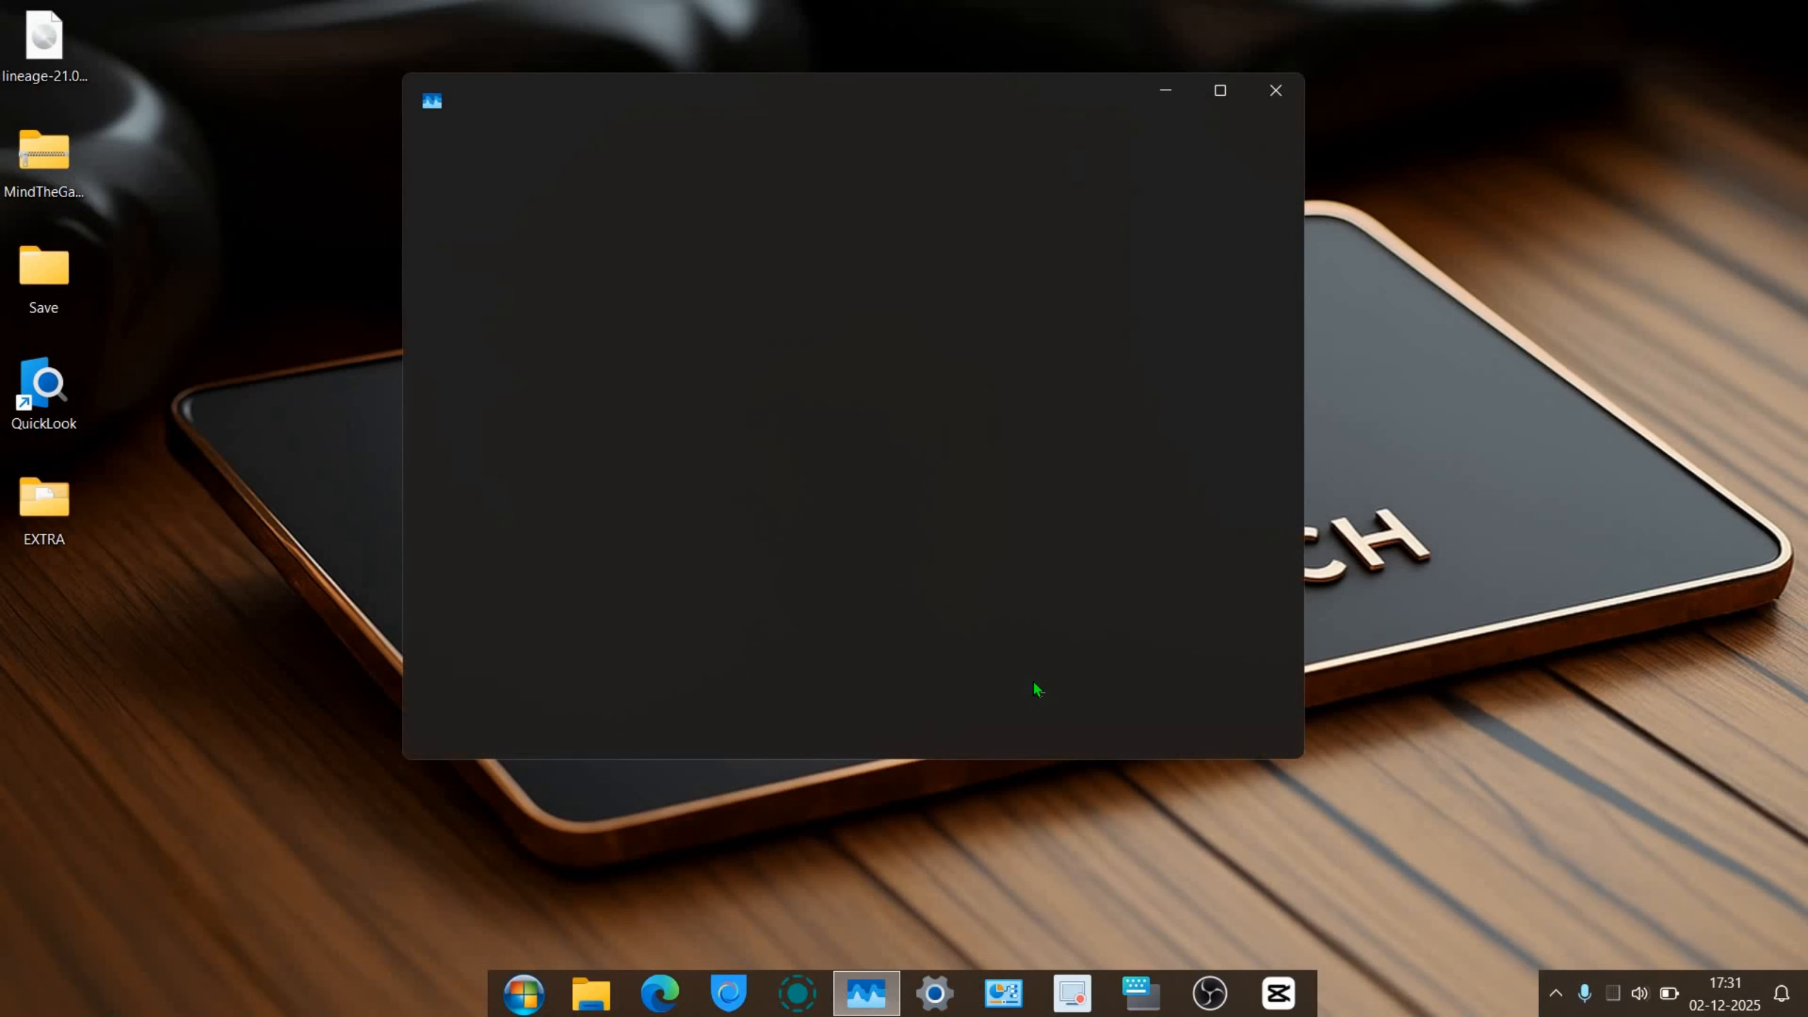
- Check the CPU performance details in Task Manager for the virtualization status and close the window
click(435, 261)
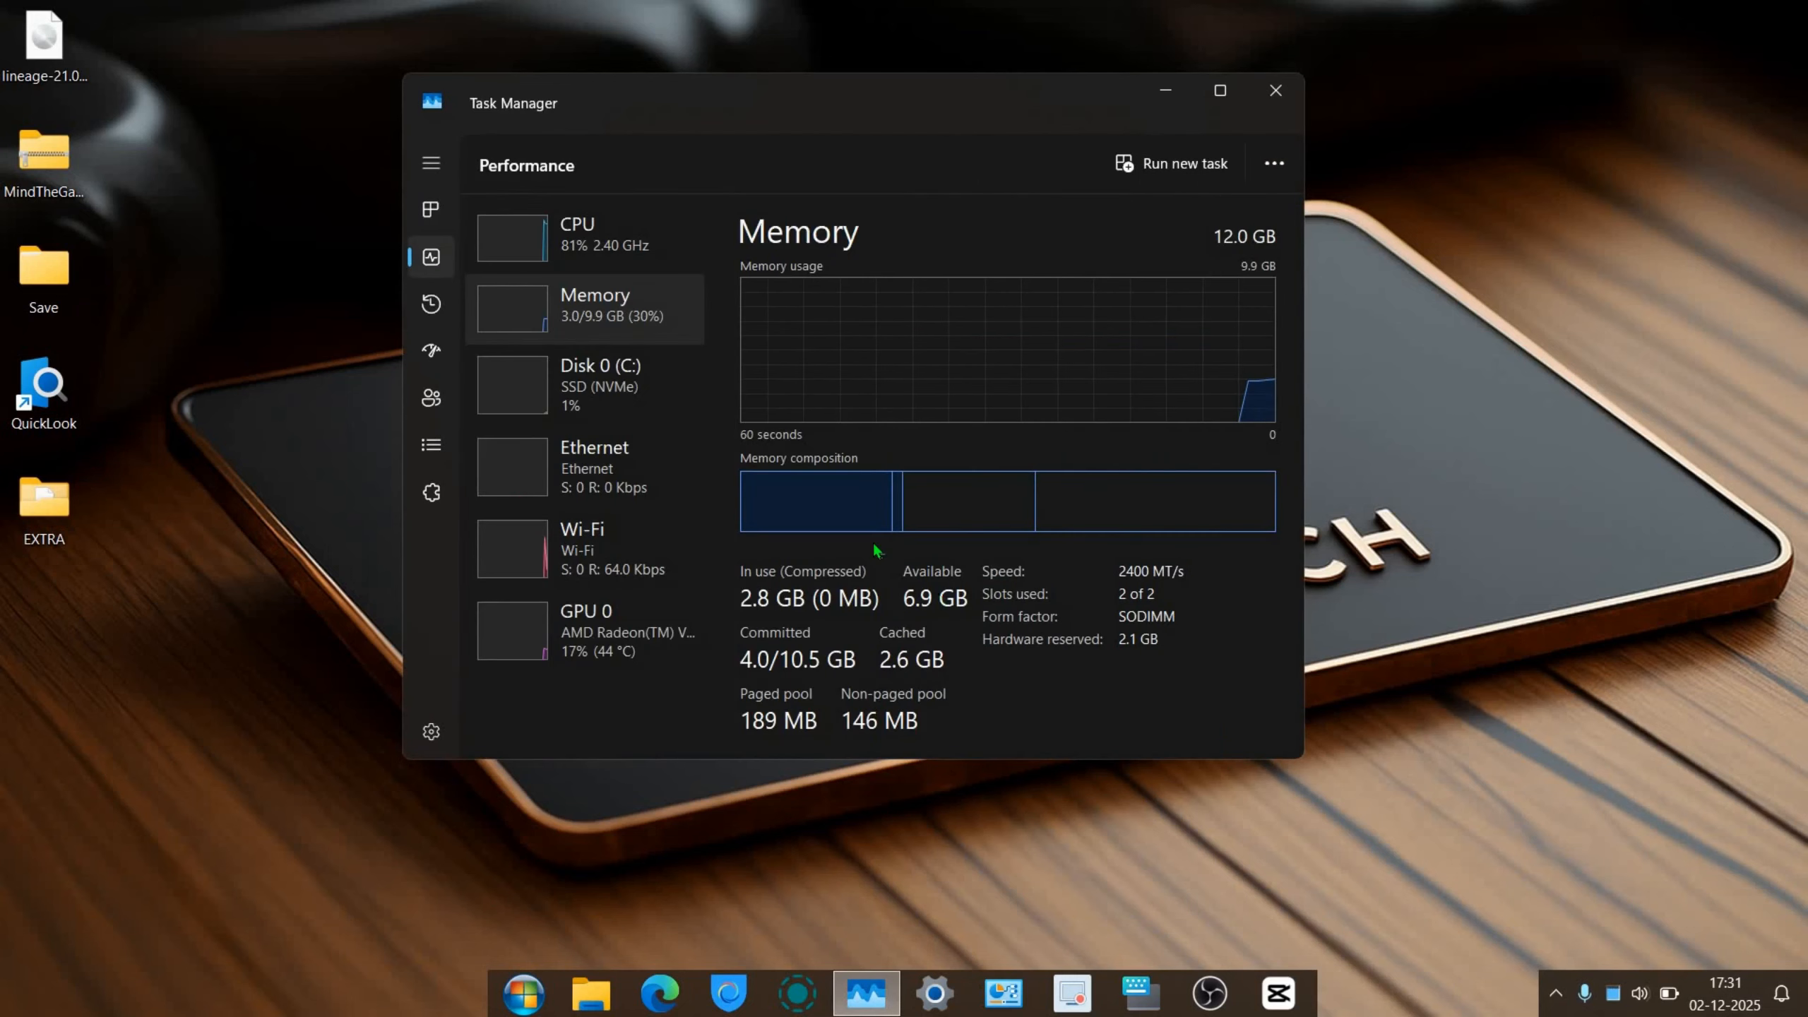
click(658, 269)
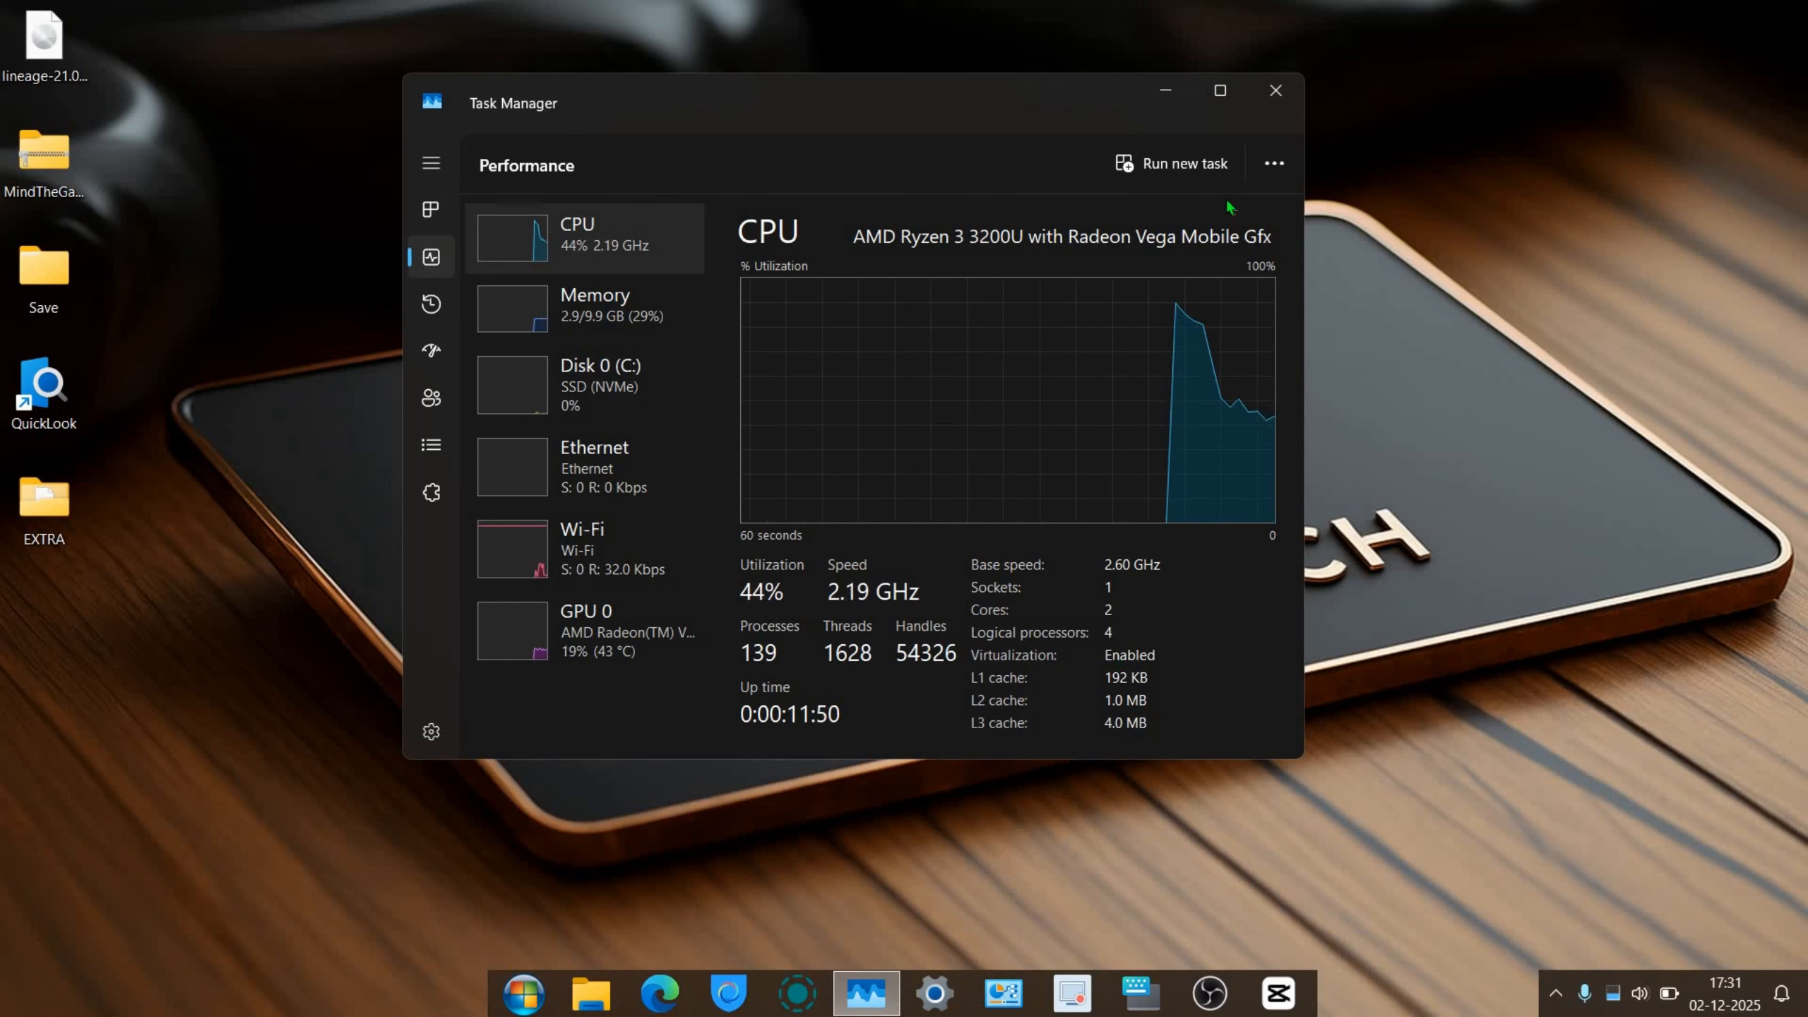
click(1273, 91)
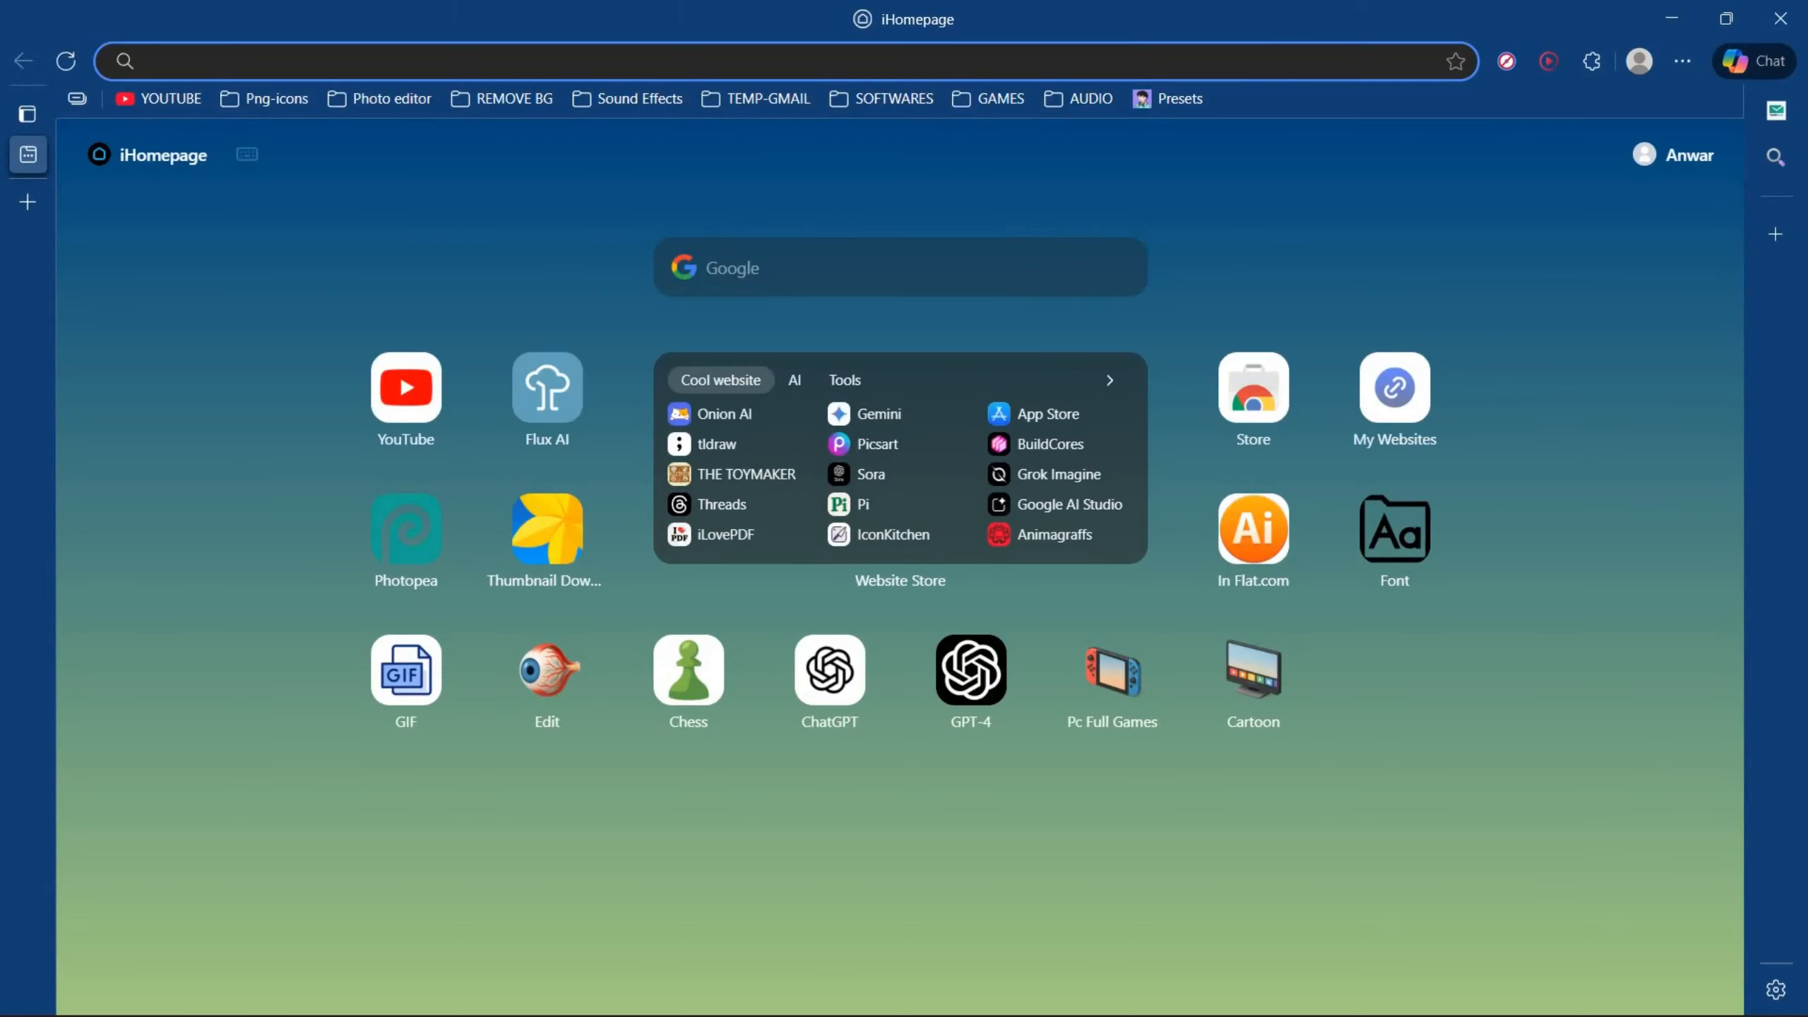
- Search the web for ubuntu and open the Ubuntu Desktop download page on the official site
text(ubuntu)
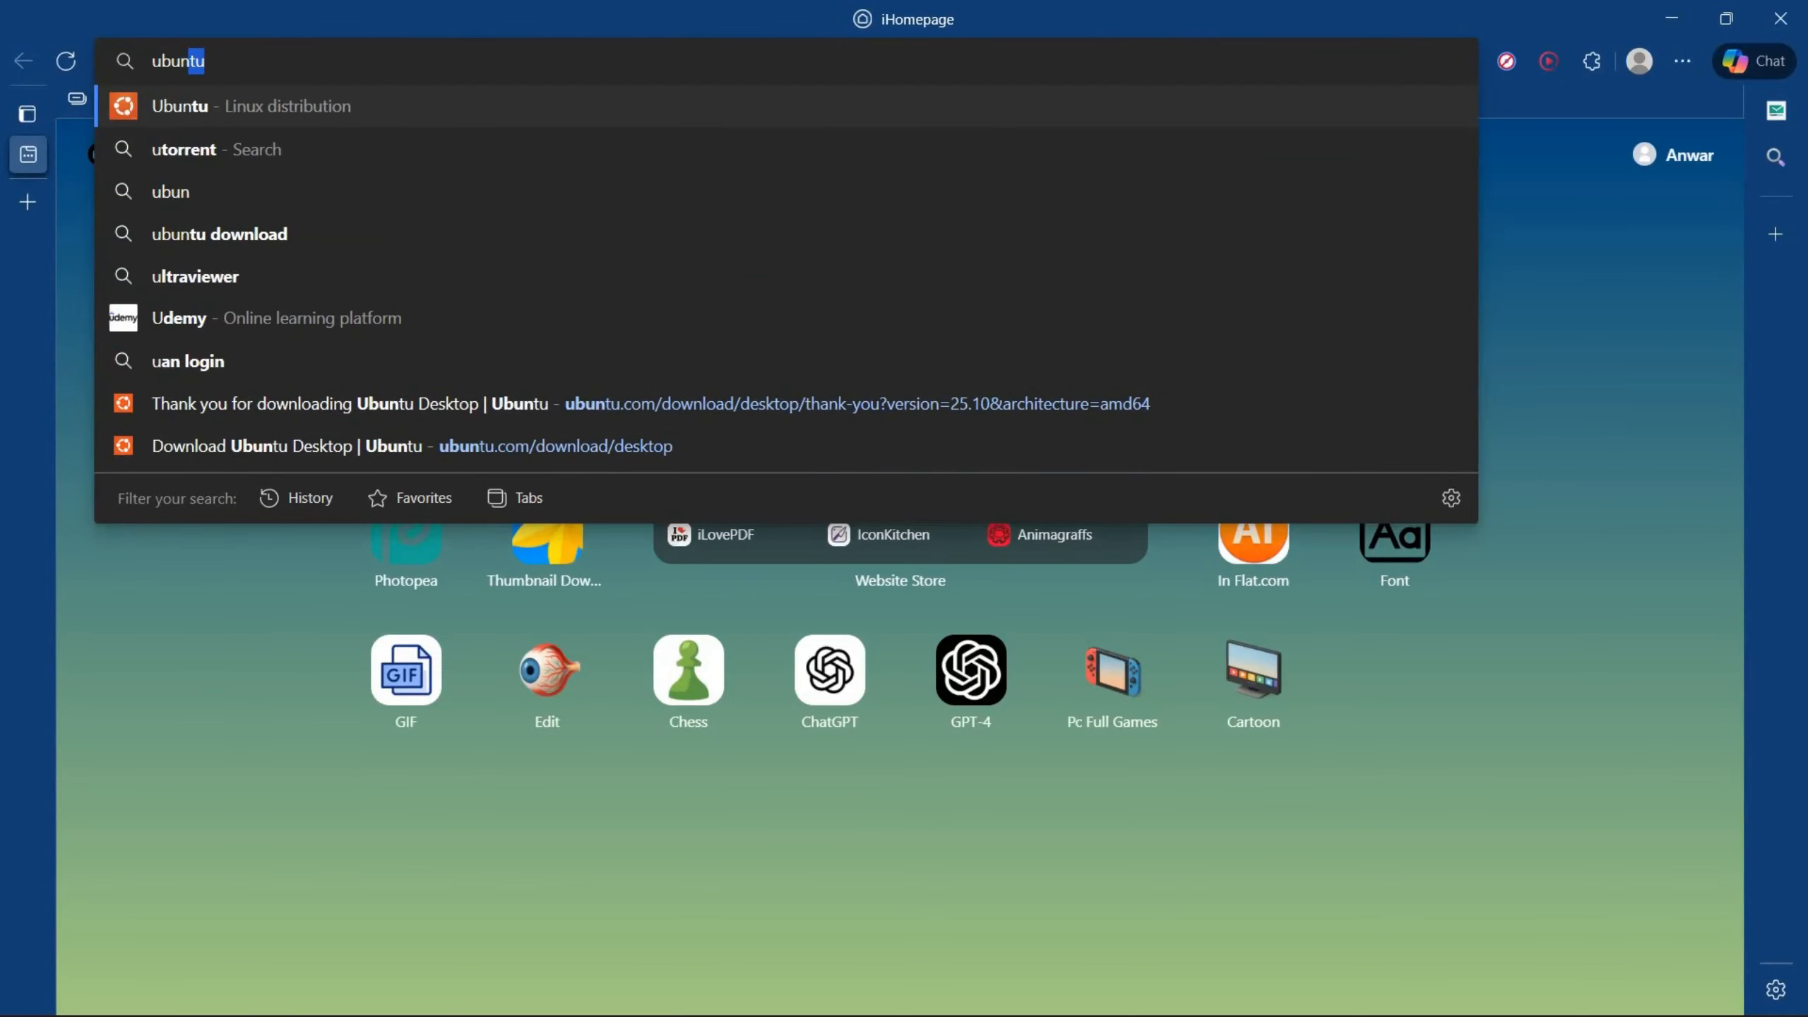
key(Return)
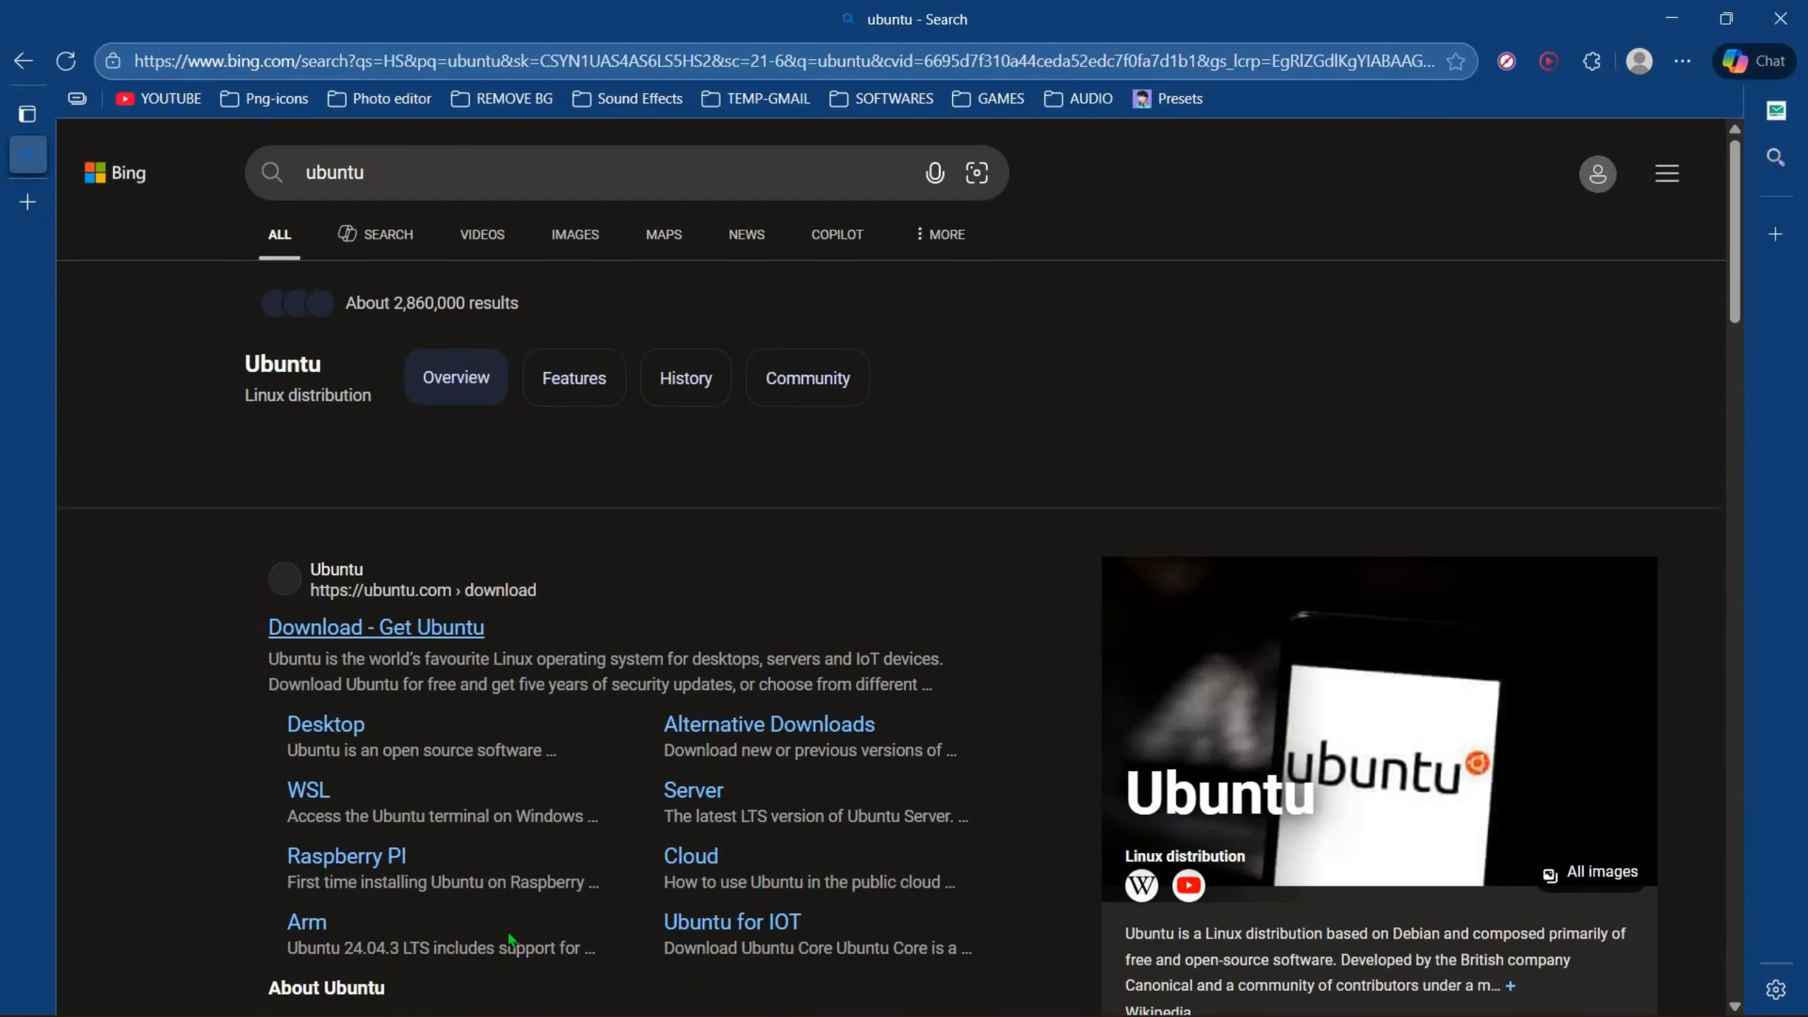
click(377, 629)
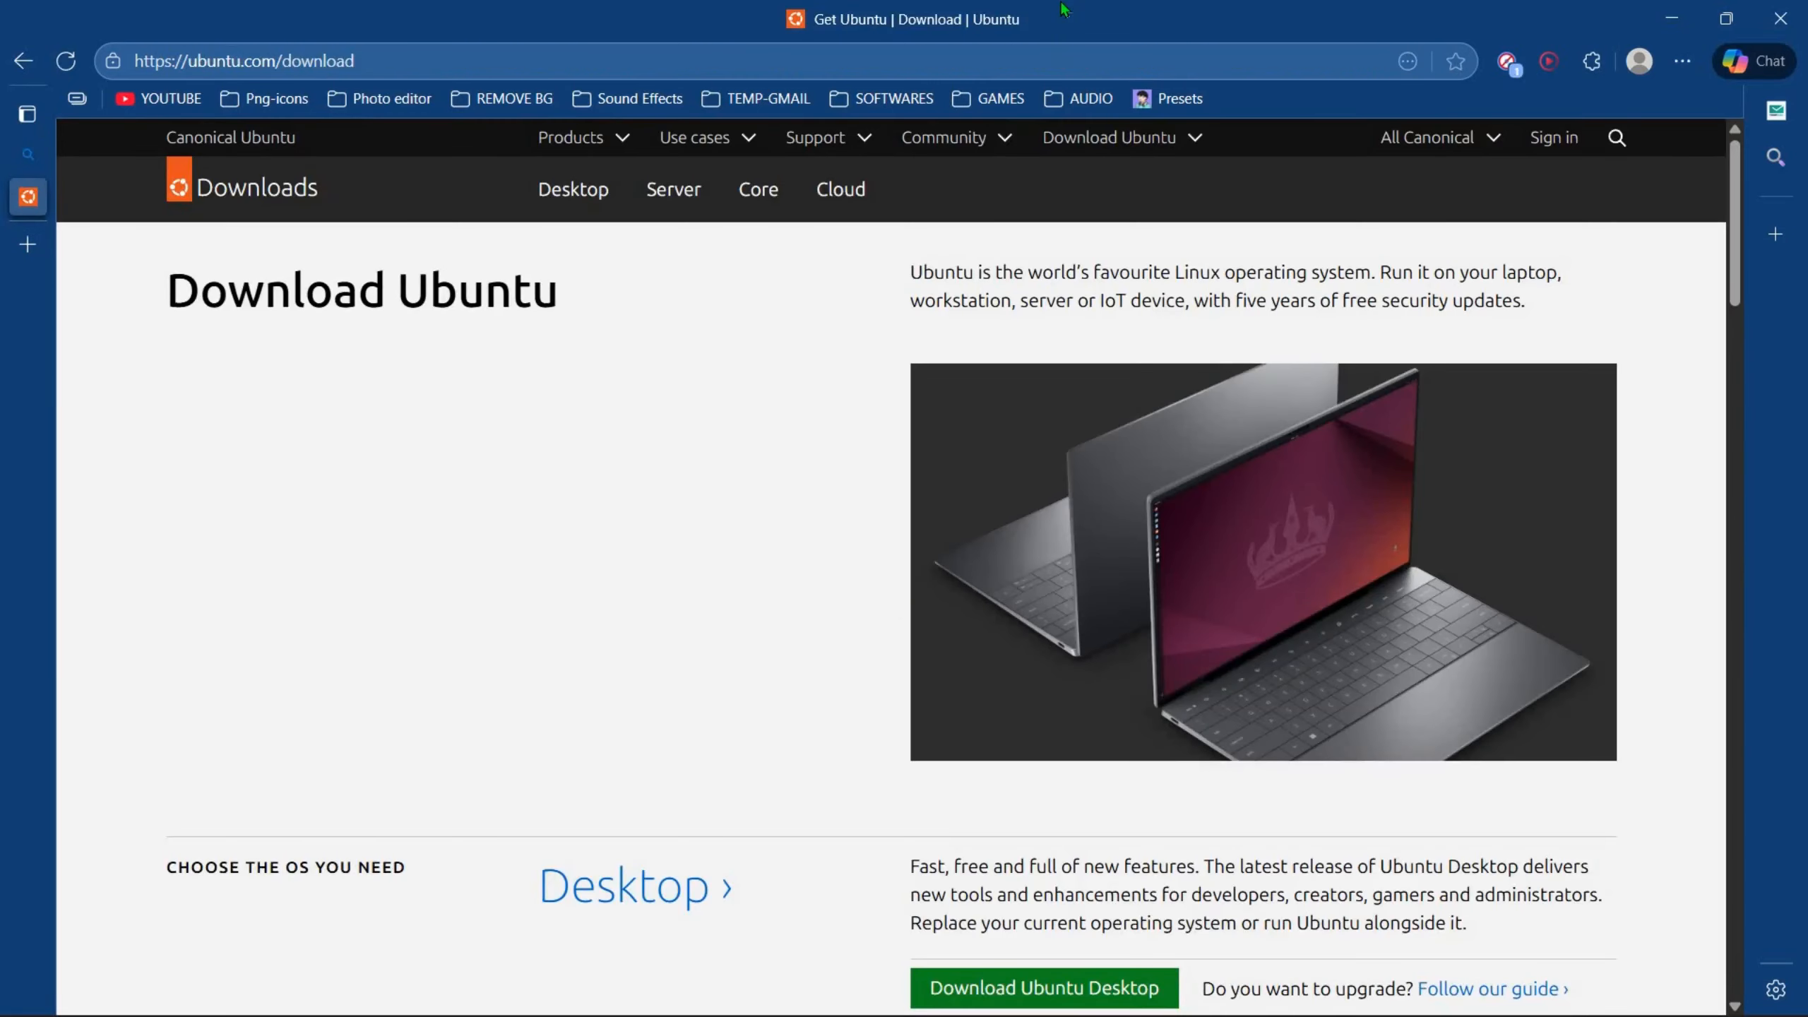
click(1141, 137)
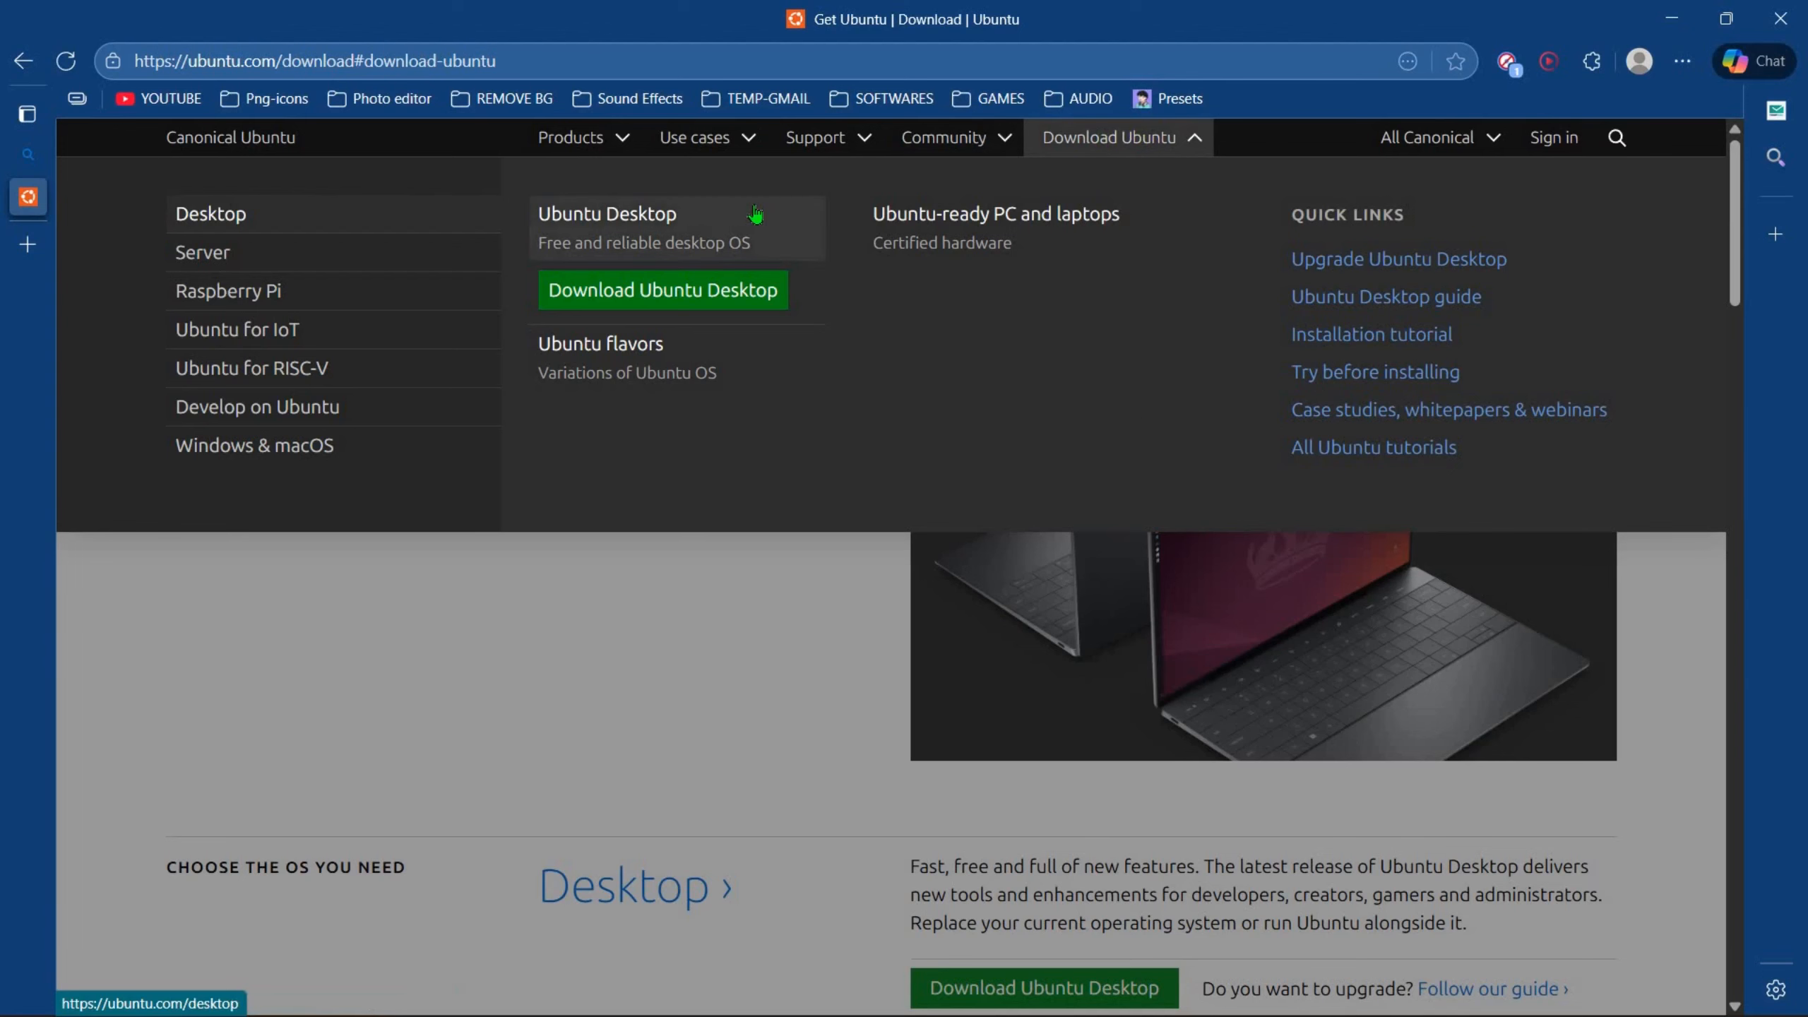
click(704, 288)
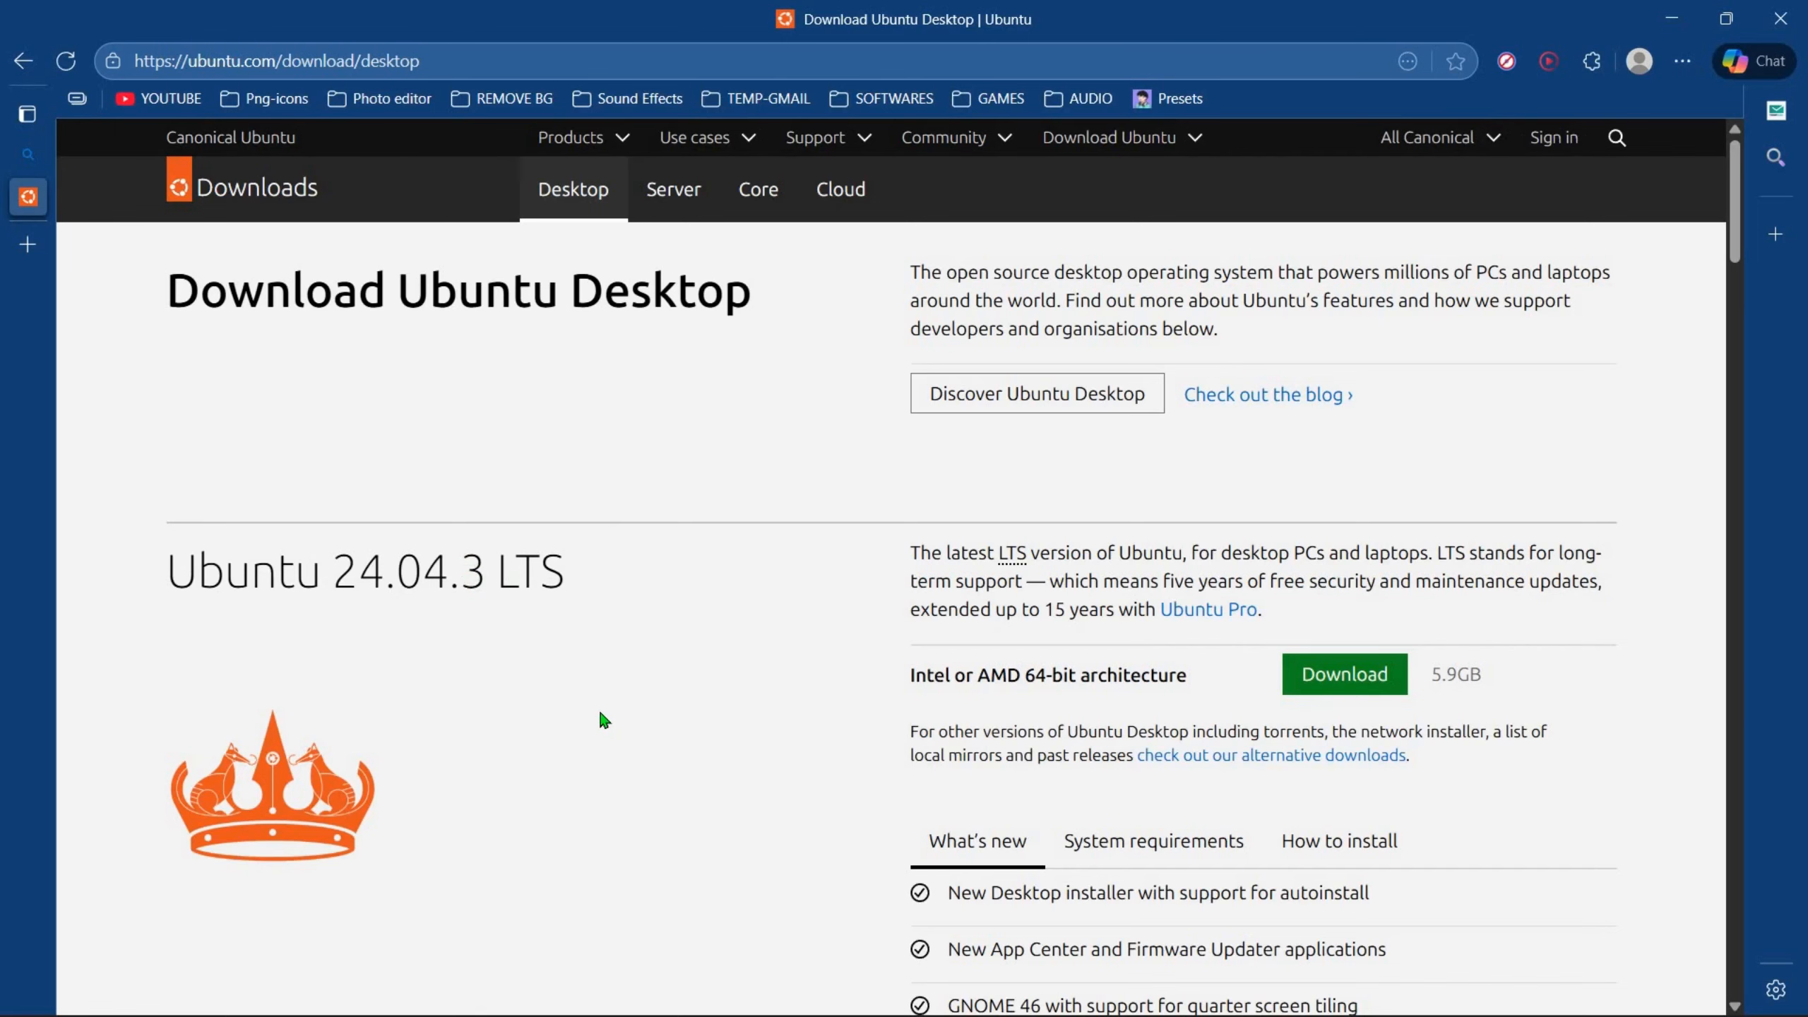
- Download the Ubuntu 25.10 desktop image for Intel or AMD 64-bit architecture
scroll(601, 714, down, 3)
scroll(601, 715, down, 8)
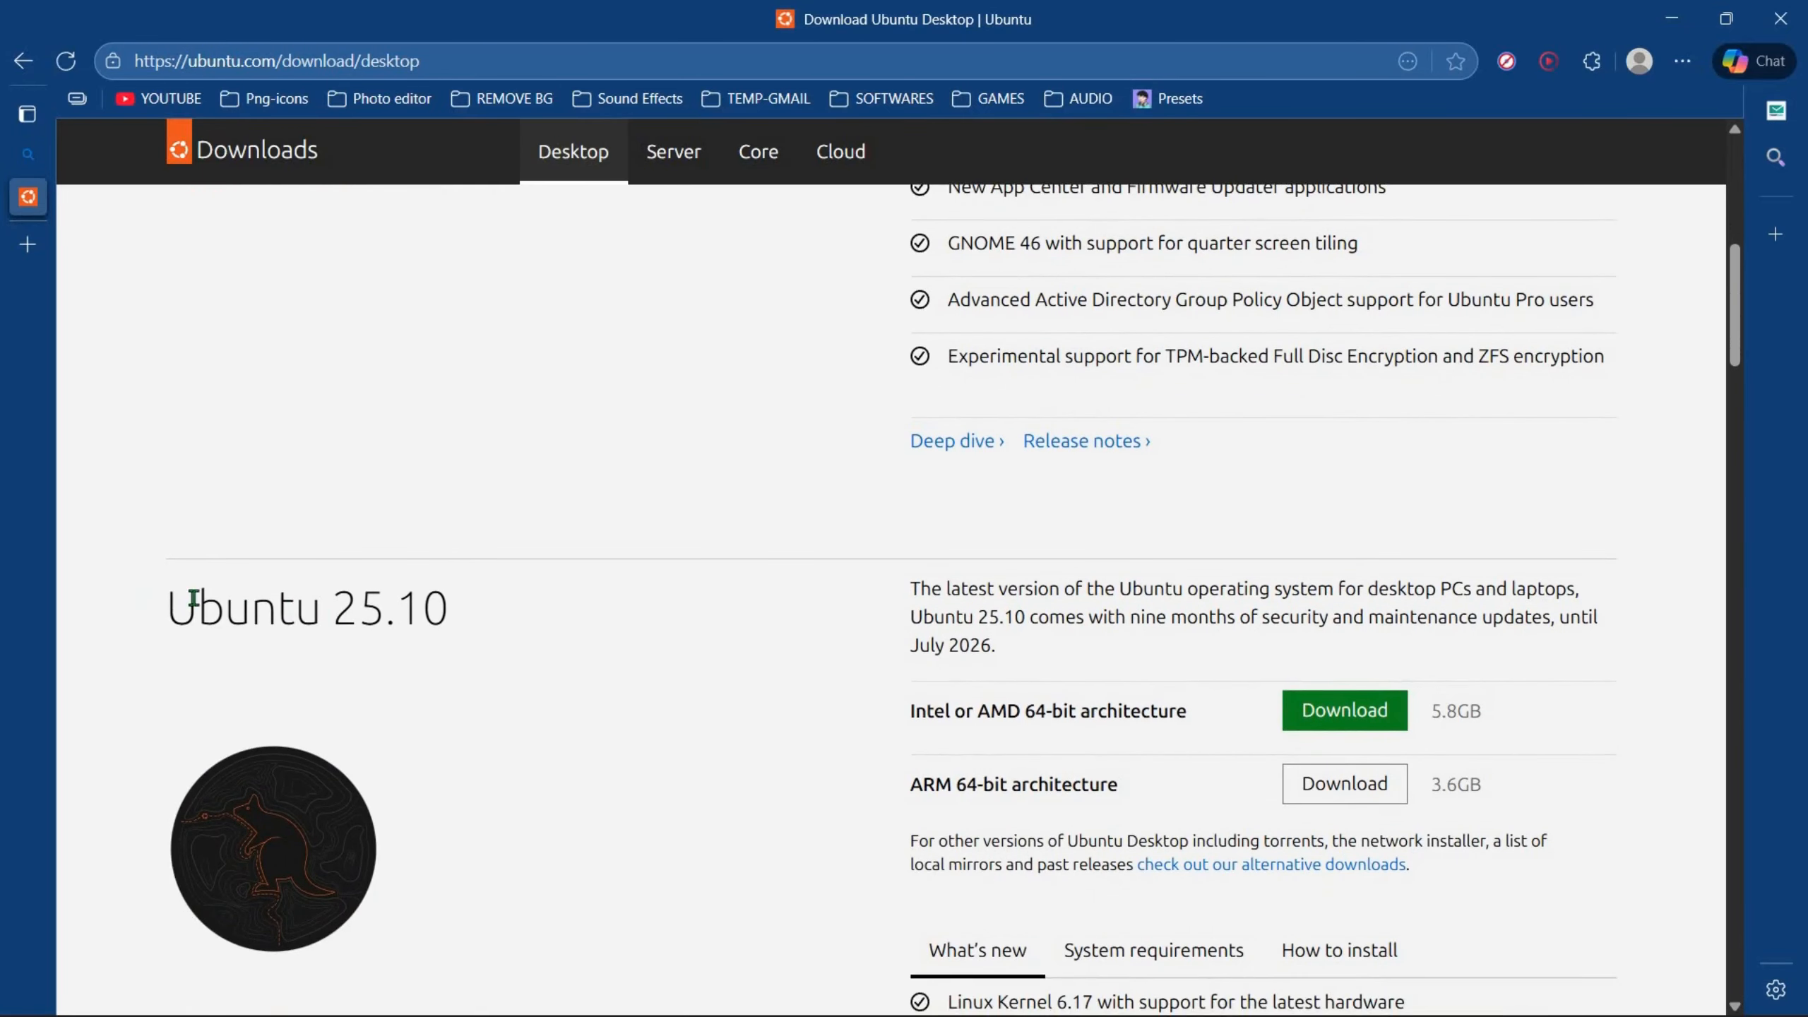
drag(162, 605, 478, 598)
click(795, 710)
drag(904, 734, 1189, 755)
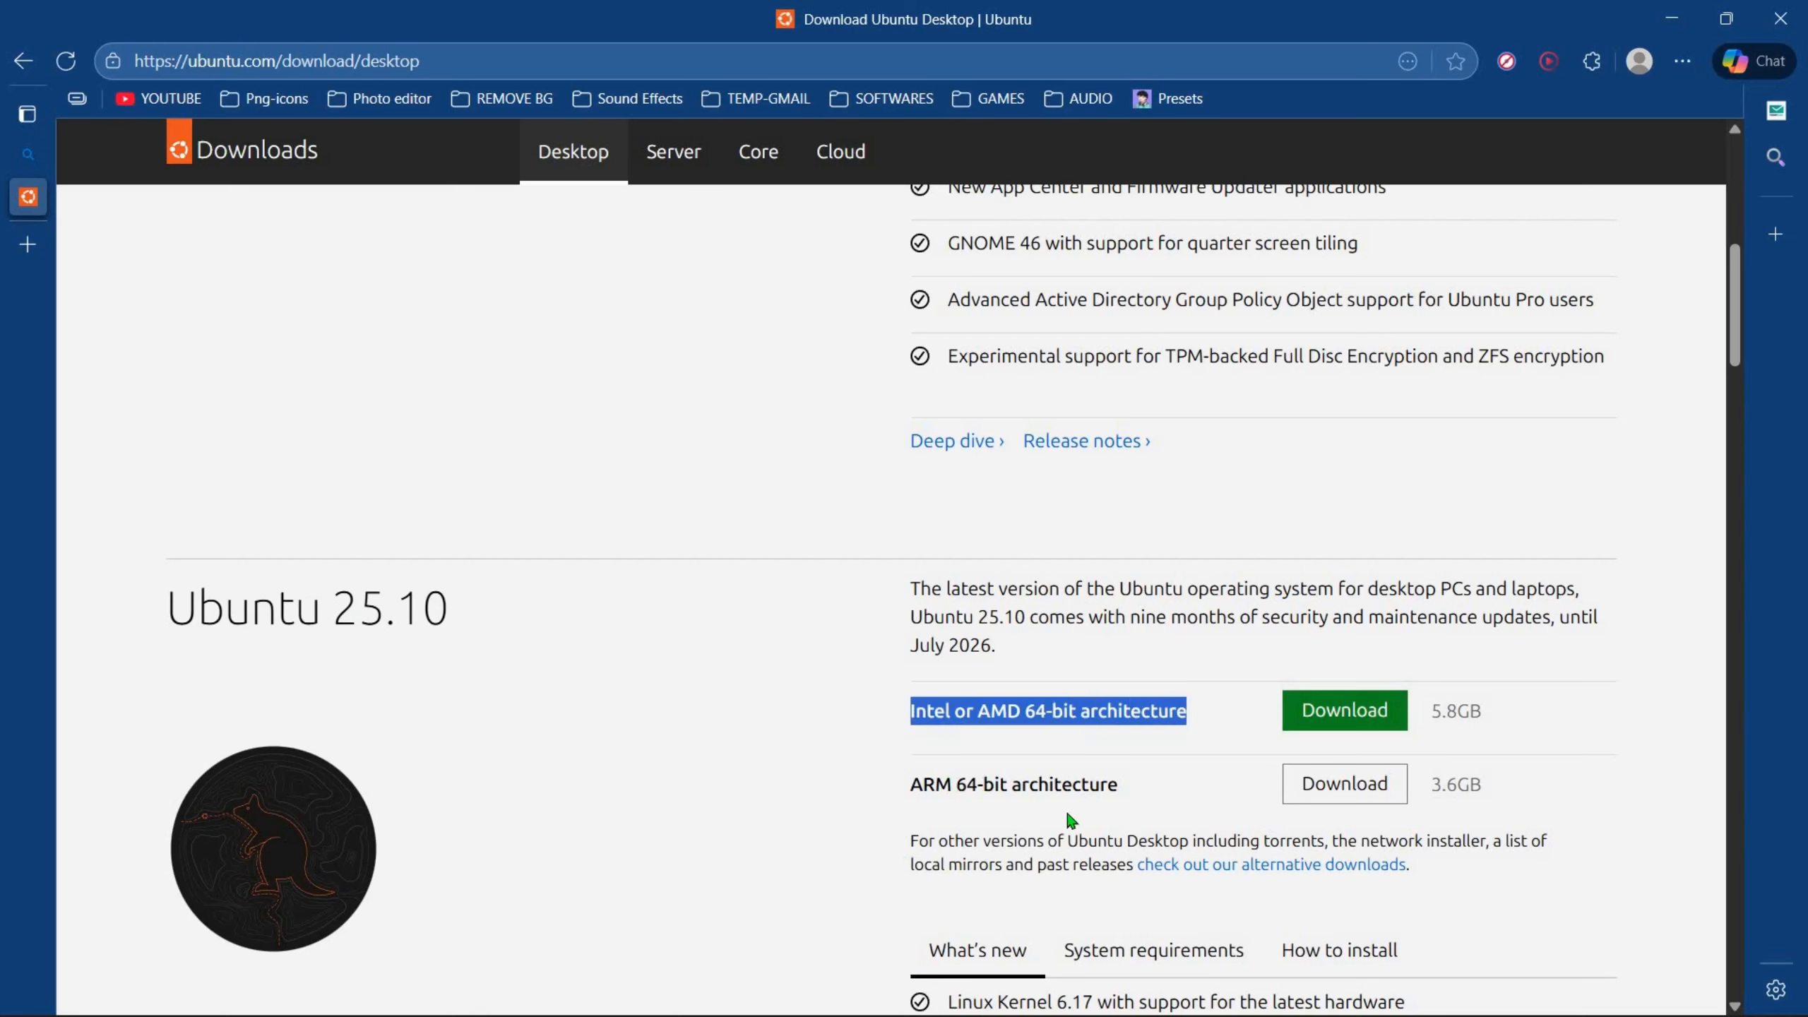
click(1344, 710)
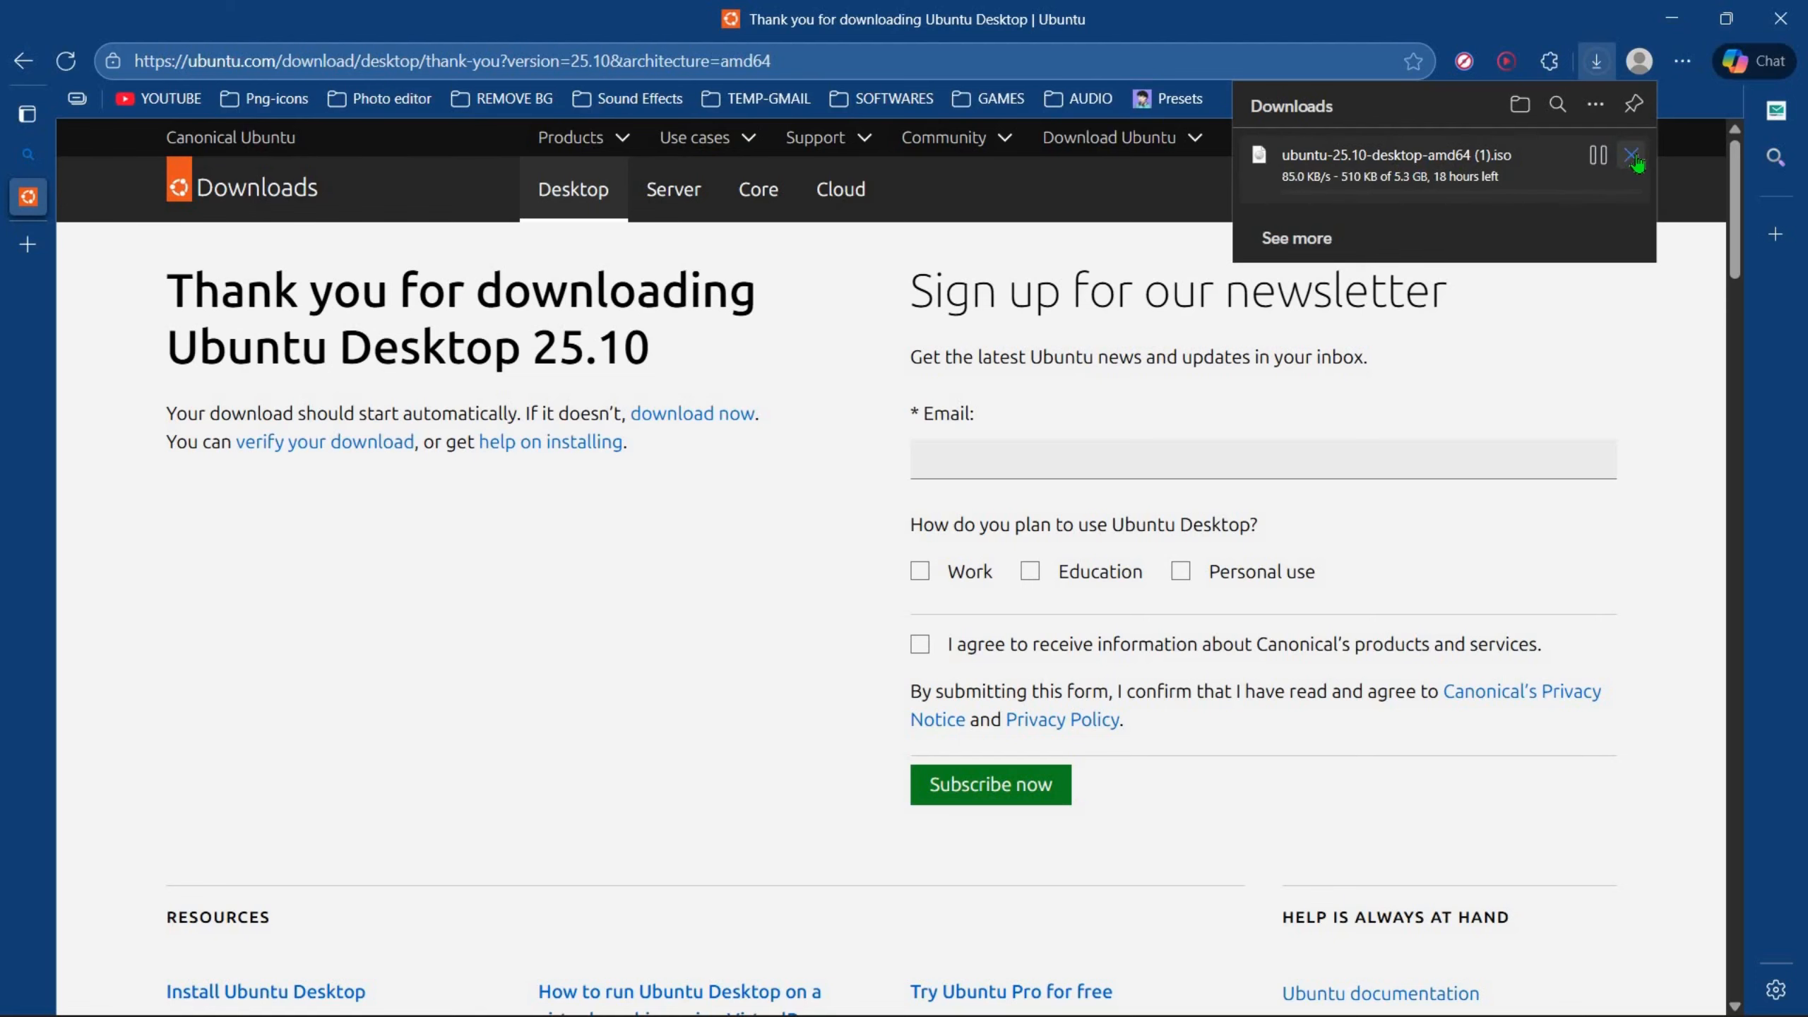
- Search the web for virtualbox and open the download page on the official VirtualBox site
click(932, 58)
text(virtua)
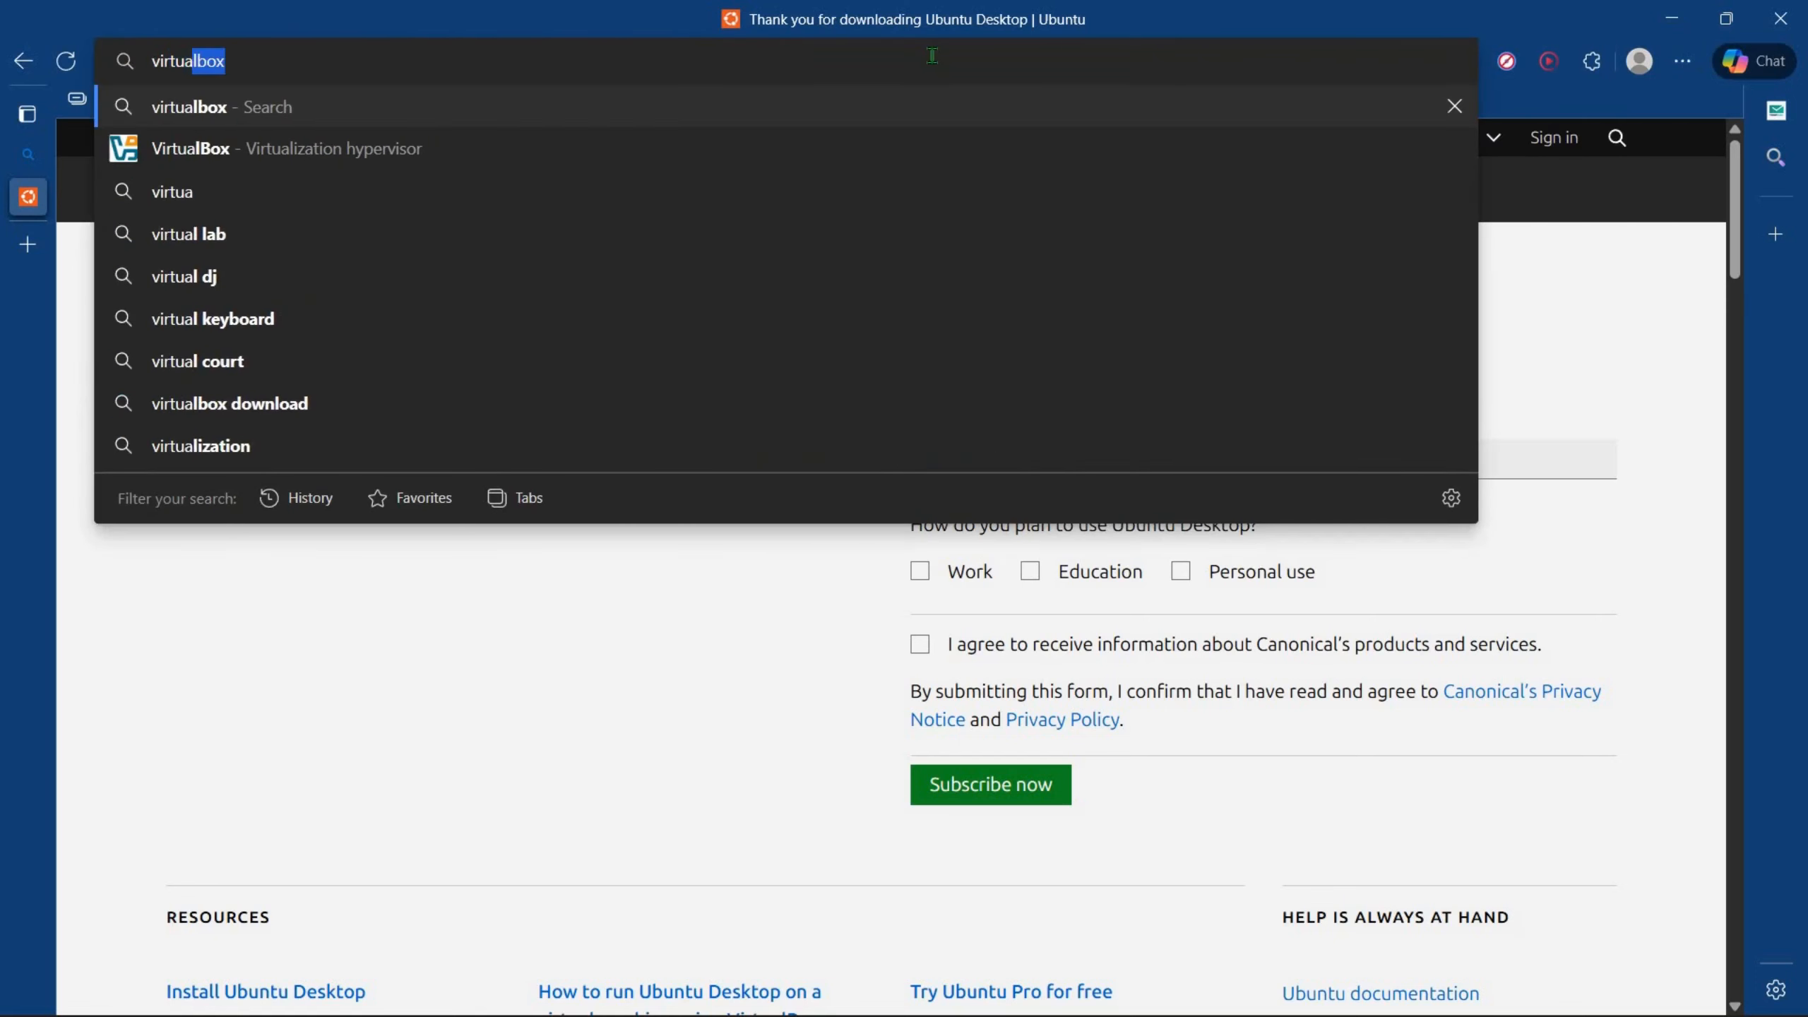
text(lbox)
key(Return)
click(393, 544)
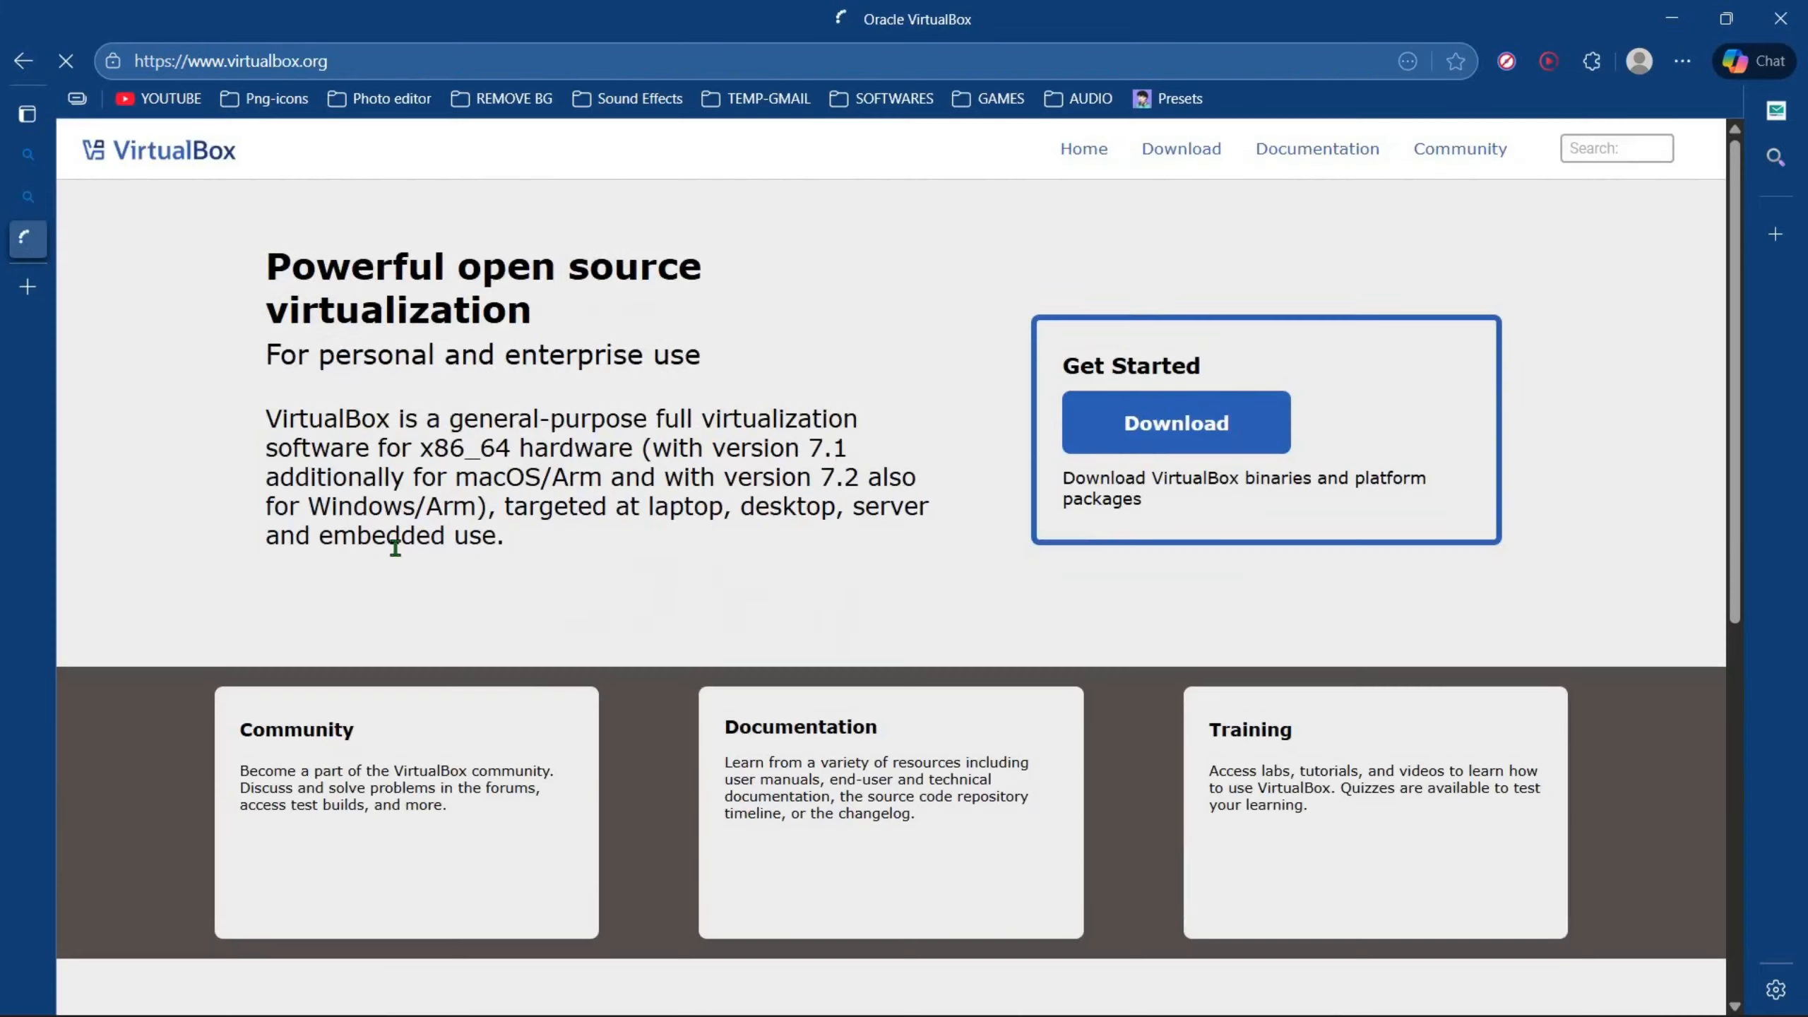
click(1174, 437)
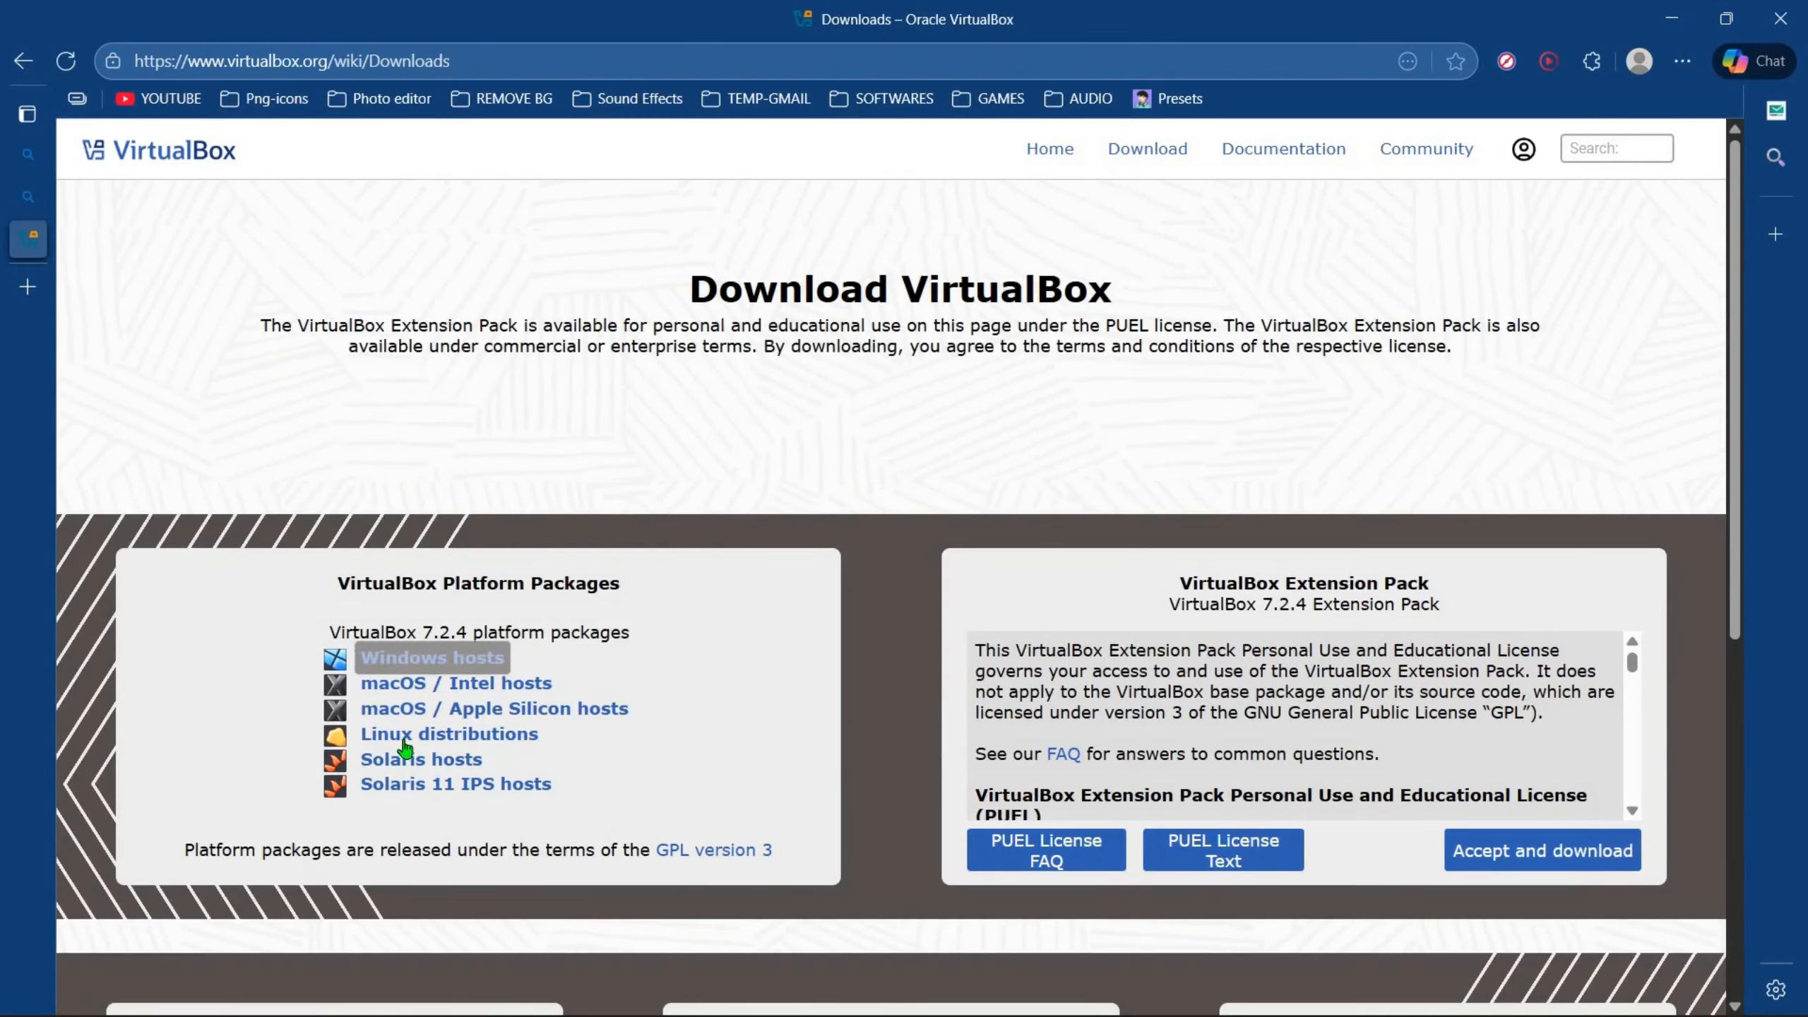
- Download the VirtualBox 7.2.4 package for Windows hosts and the VirtualBox 7.2.4 Extension Pack
click(433, 667)
drag(1497, 651, 1470, 568)
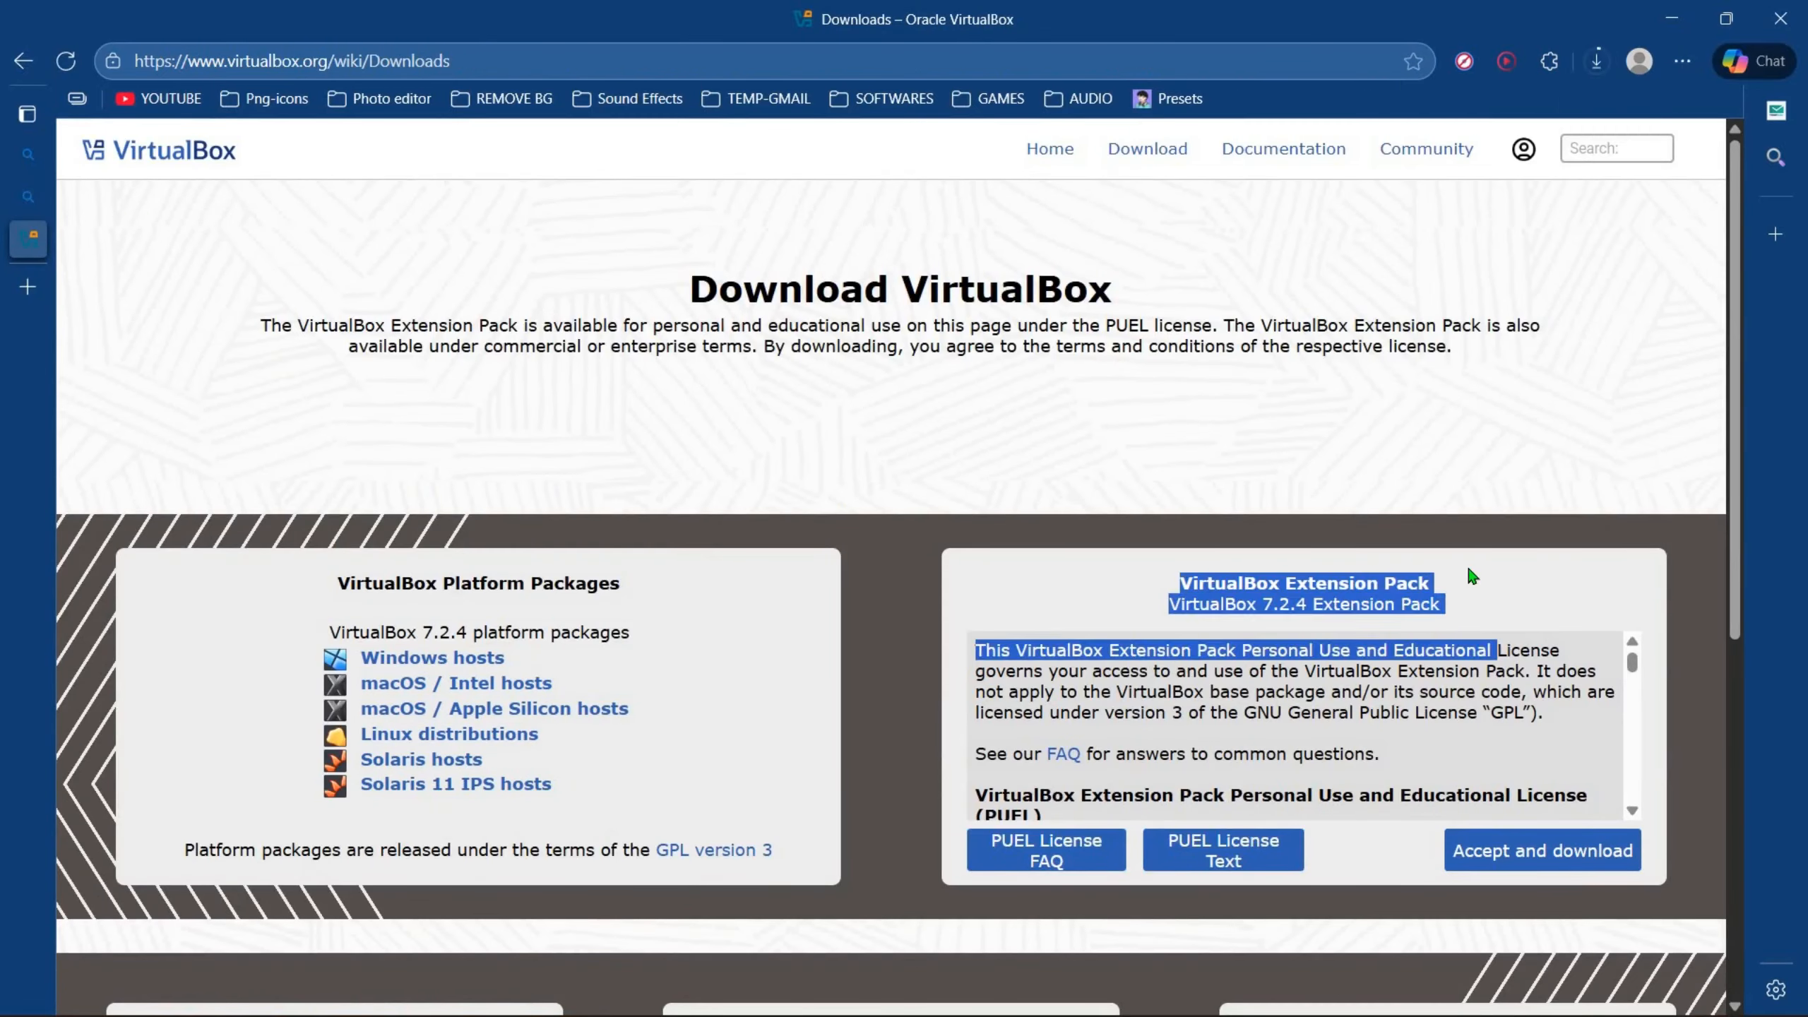
click(1472, 571)
click(1531, 868)
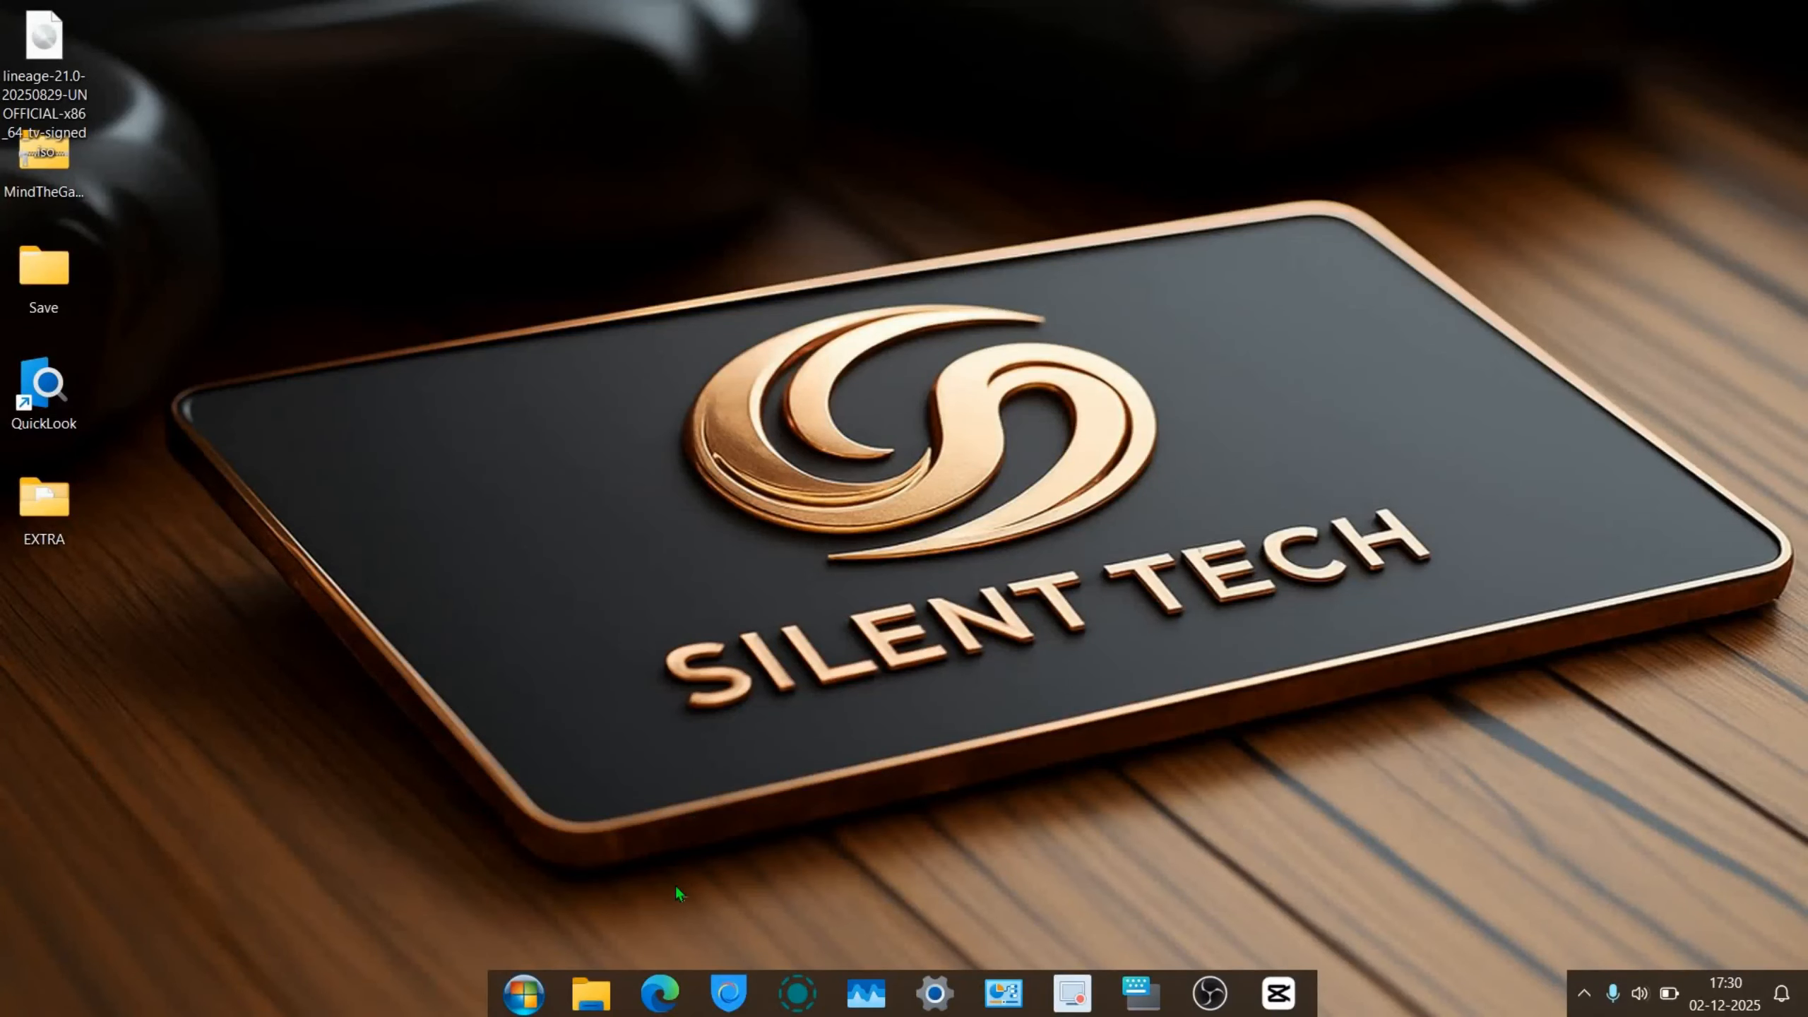
- Open the Downloads folder in File Explorer and run the VirtualBox 7.2.4 installer as administrator
click(591, 994)
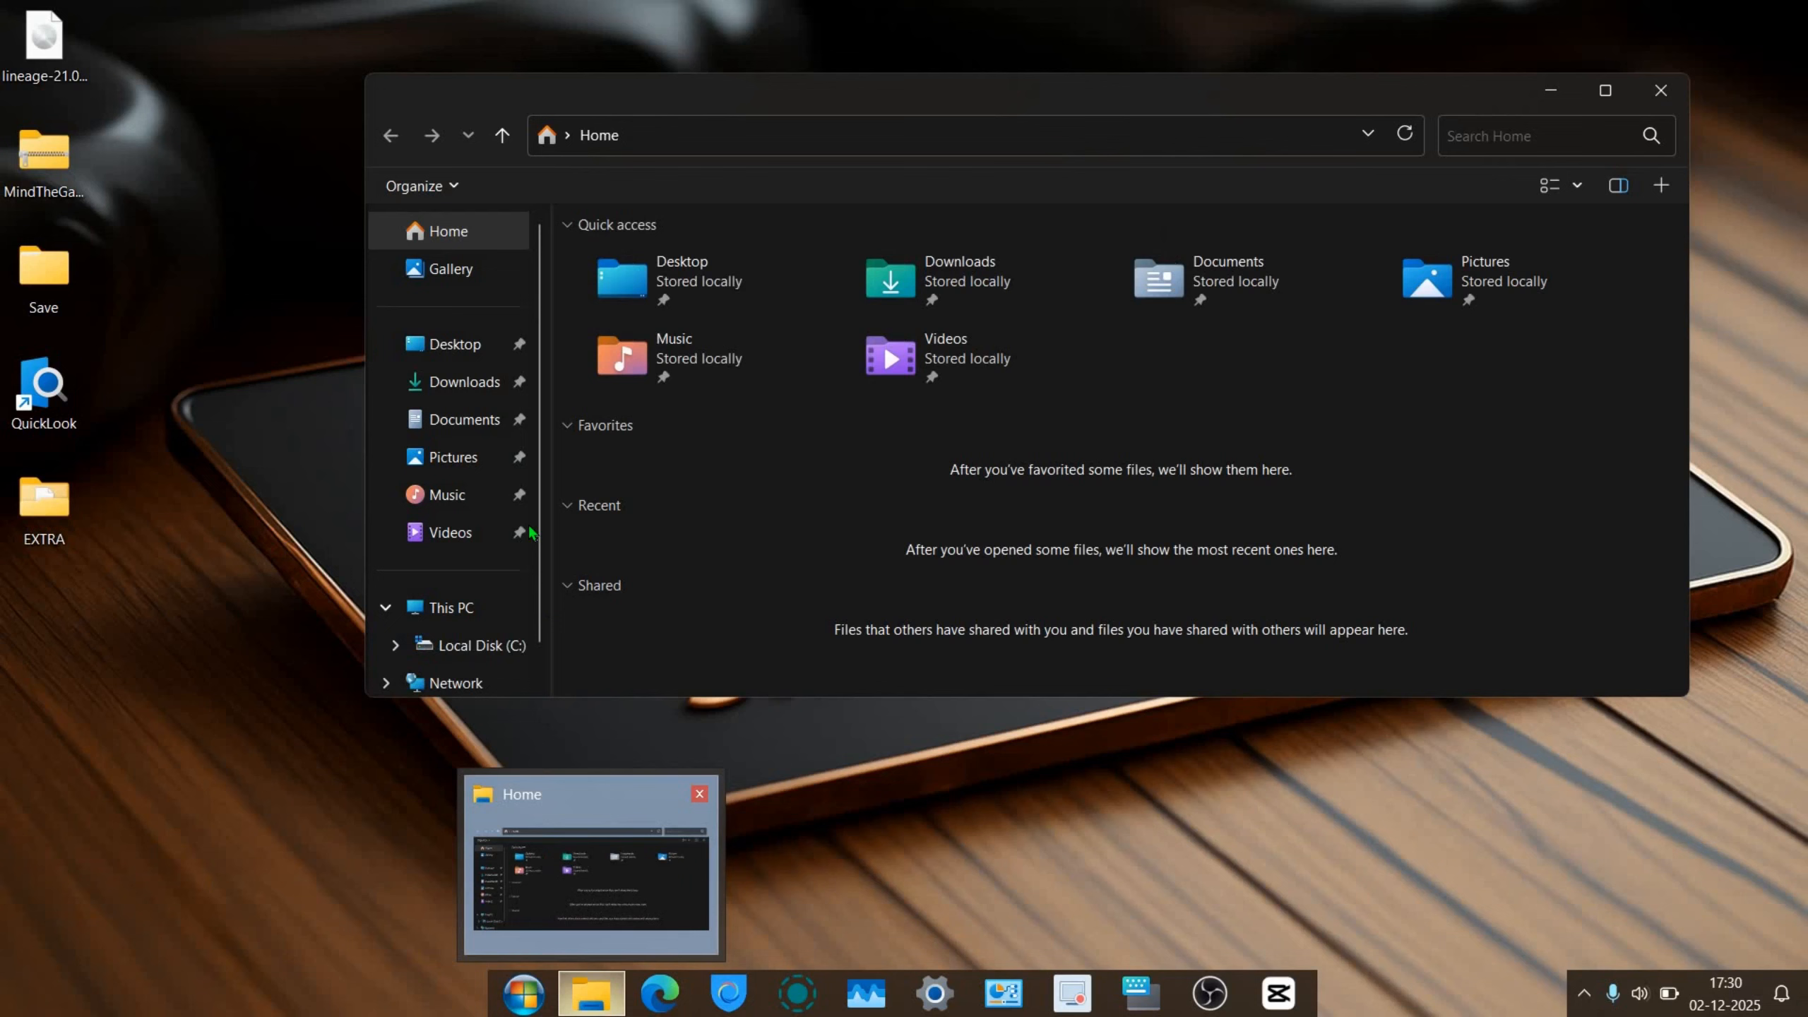
click(465, 389)
drag(887, 484, 602, 248)
click(633, 339)
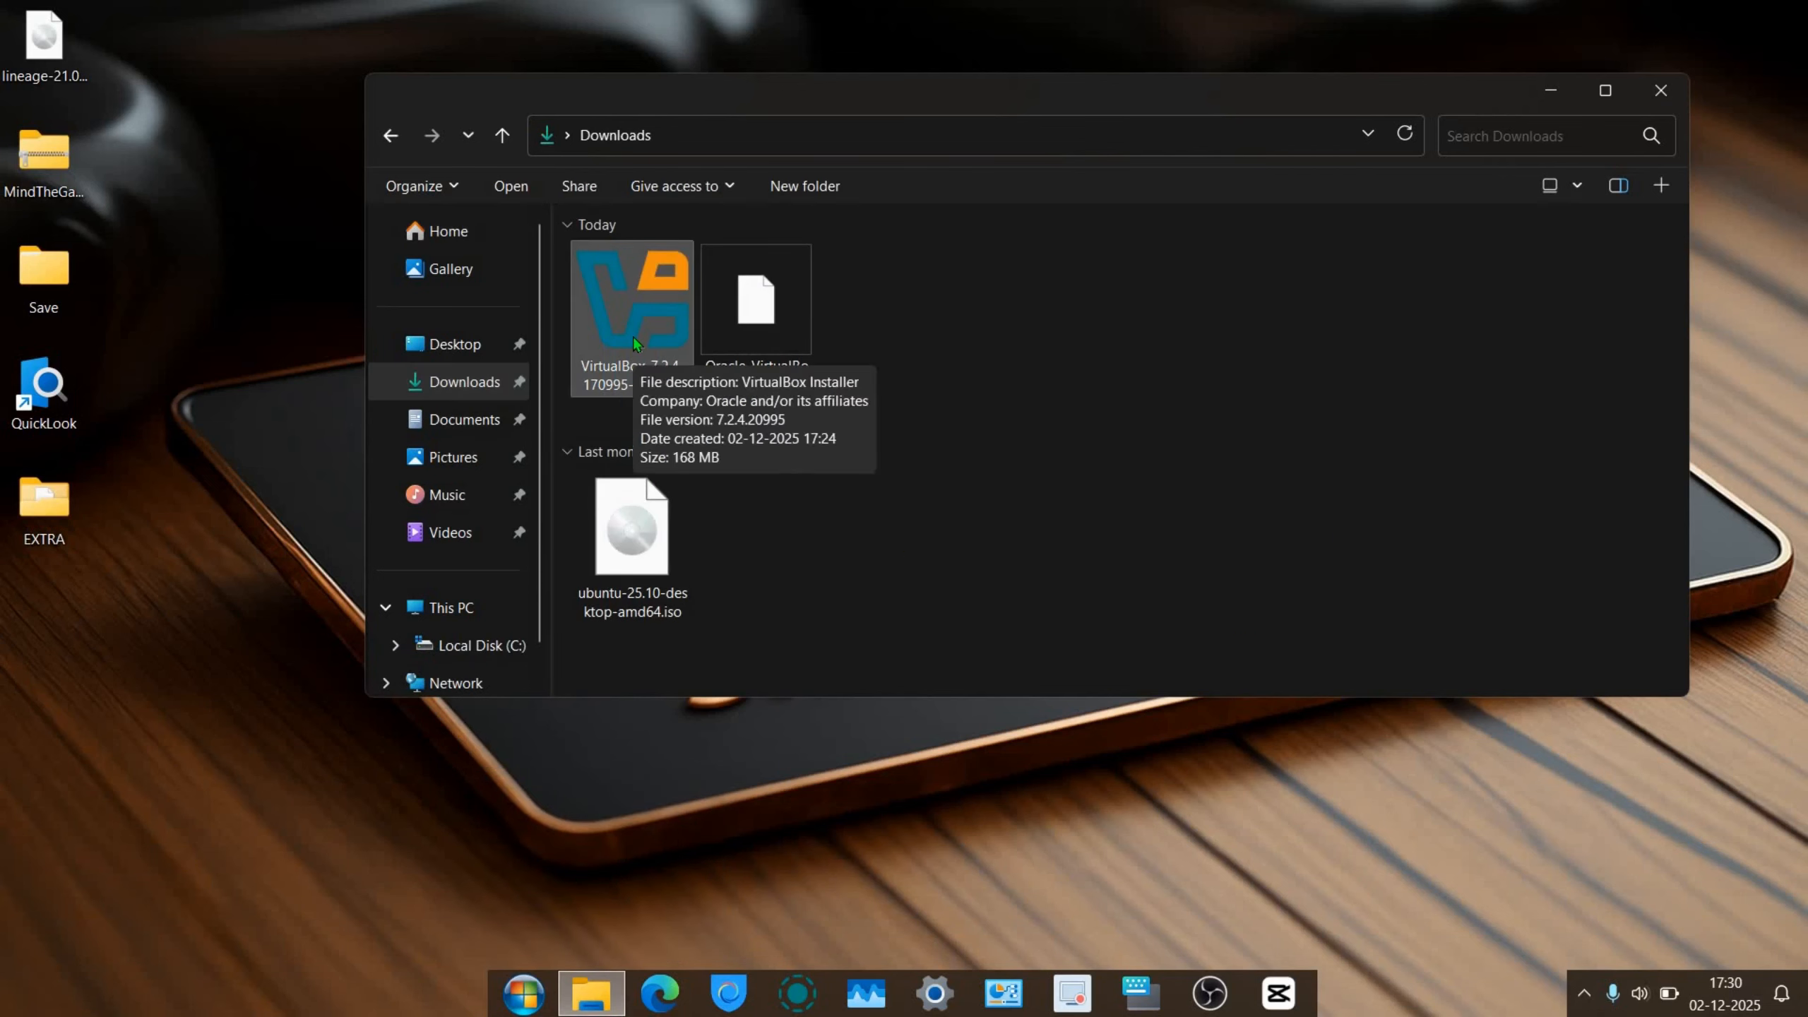
right_click(636, 344)
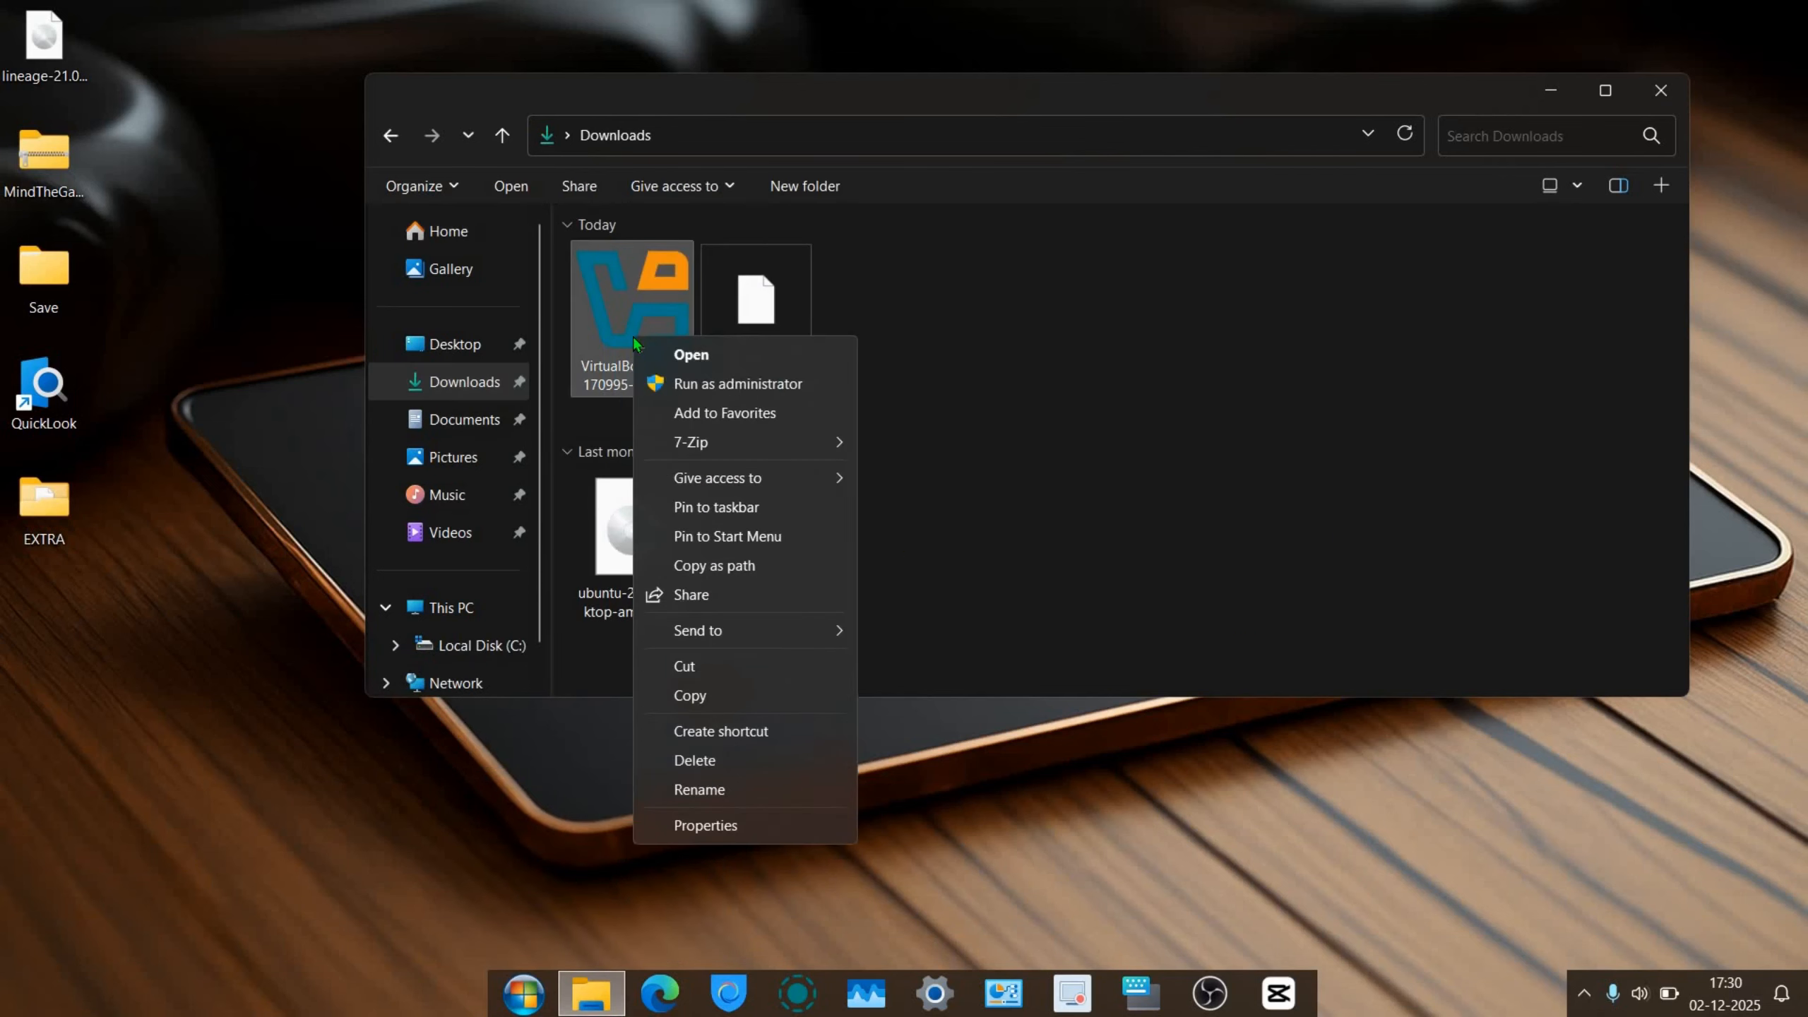
click(709, 388)
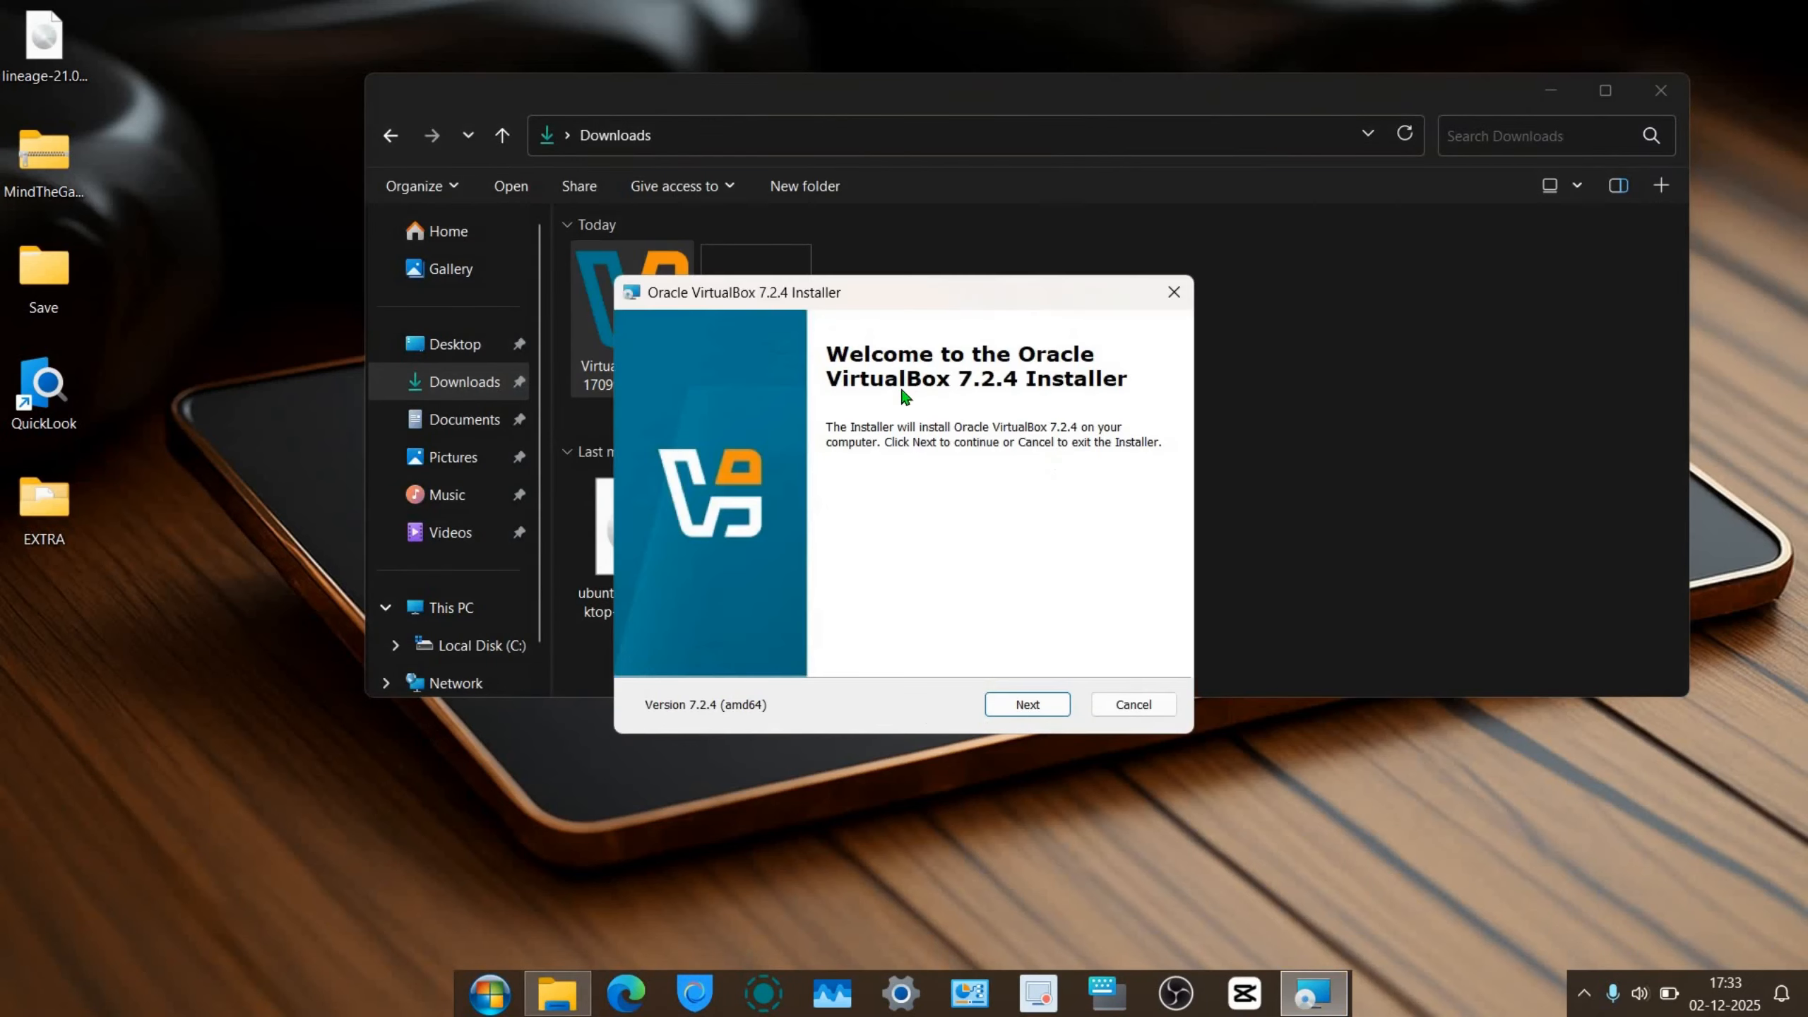
- Install Oracle VirtualBox 7.2.4 with the default features, location and startup options, and choose Expert Mode on first launch
click(1025, 703)
click(752, 615)
click(1027, 704)
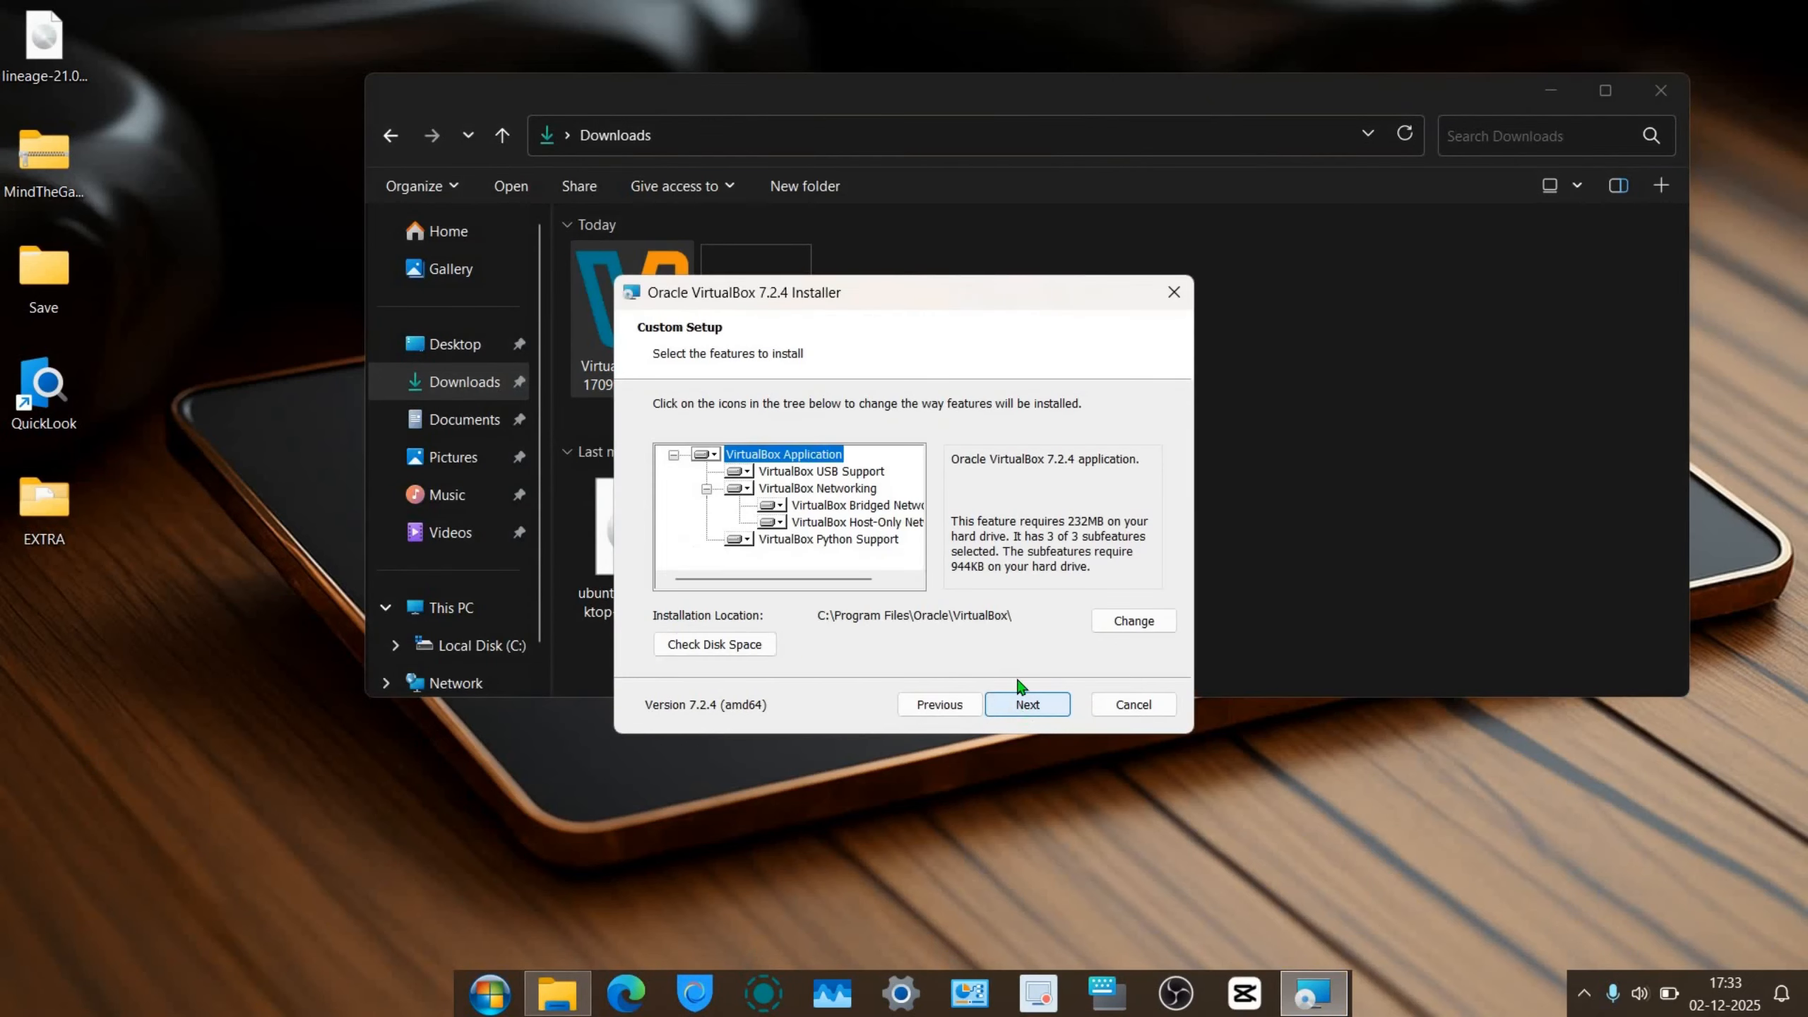
click(1033, 705)
click(1033, 704)
click(1033, 704)
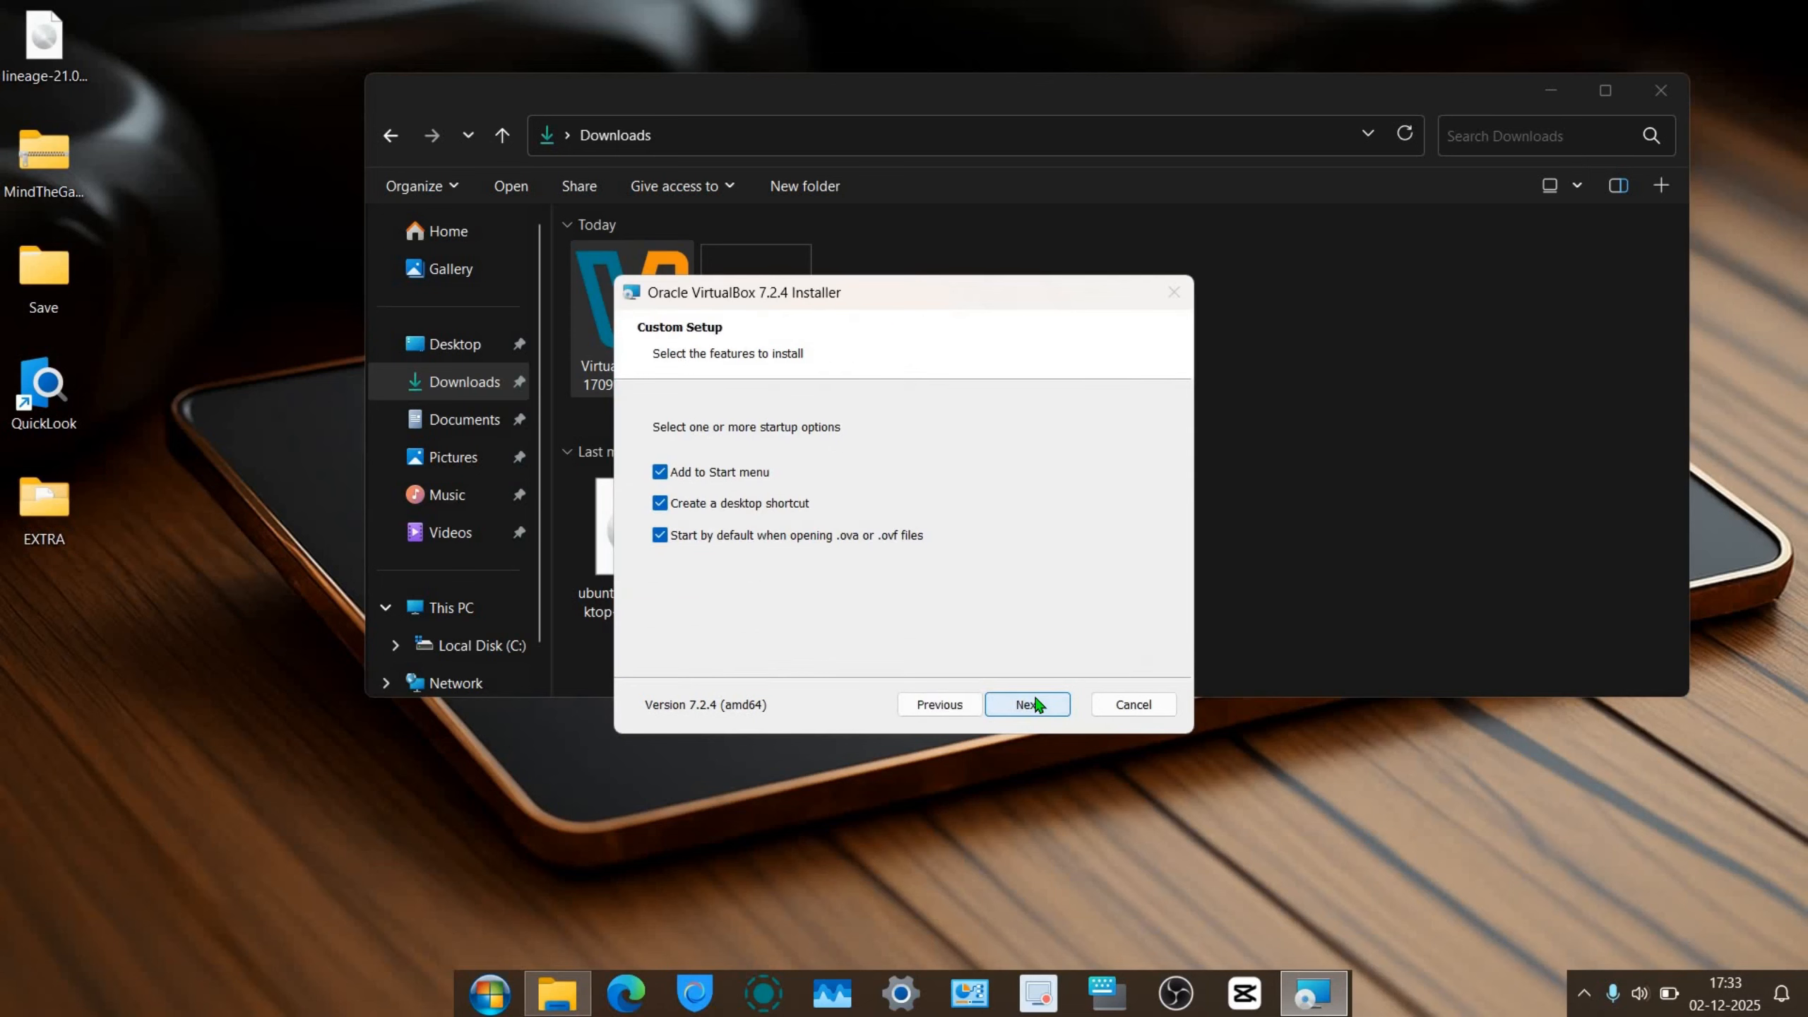
click(1014, 702)
click(1027, 705)
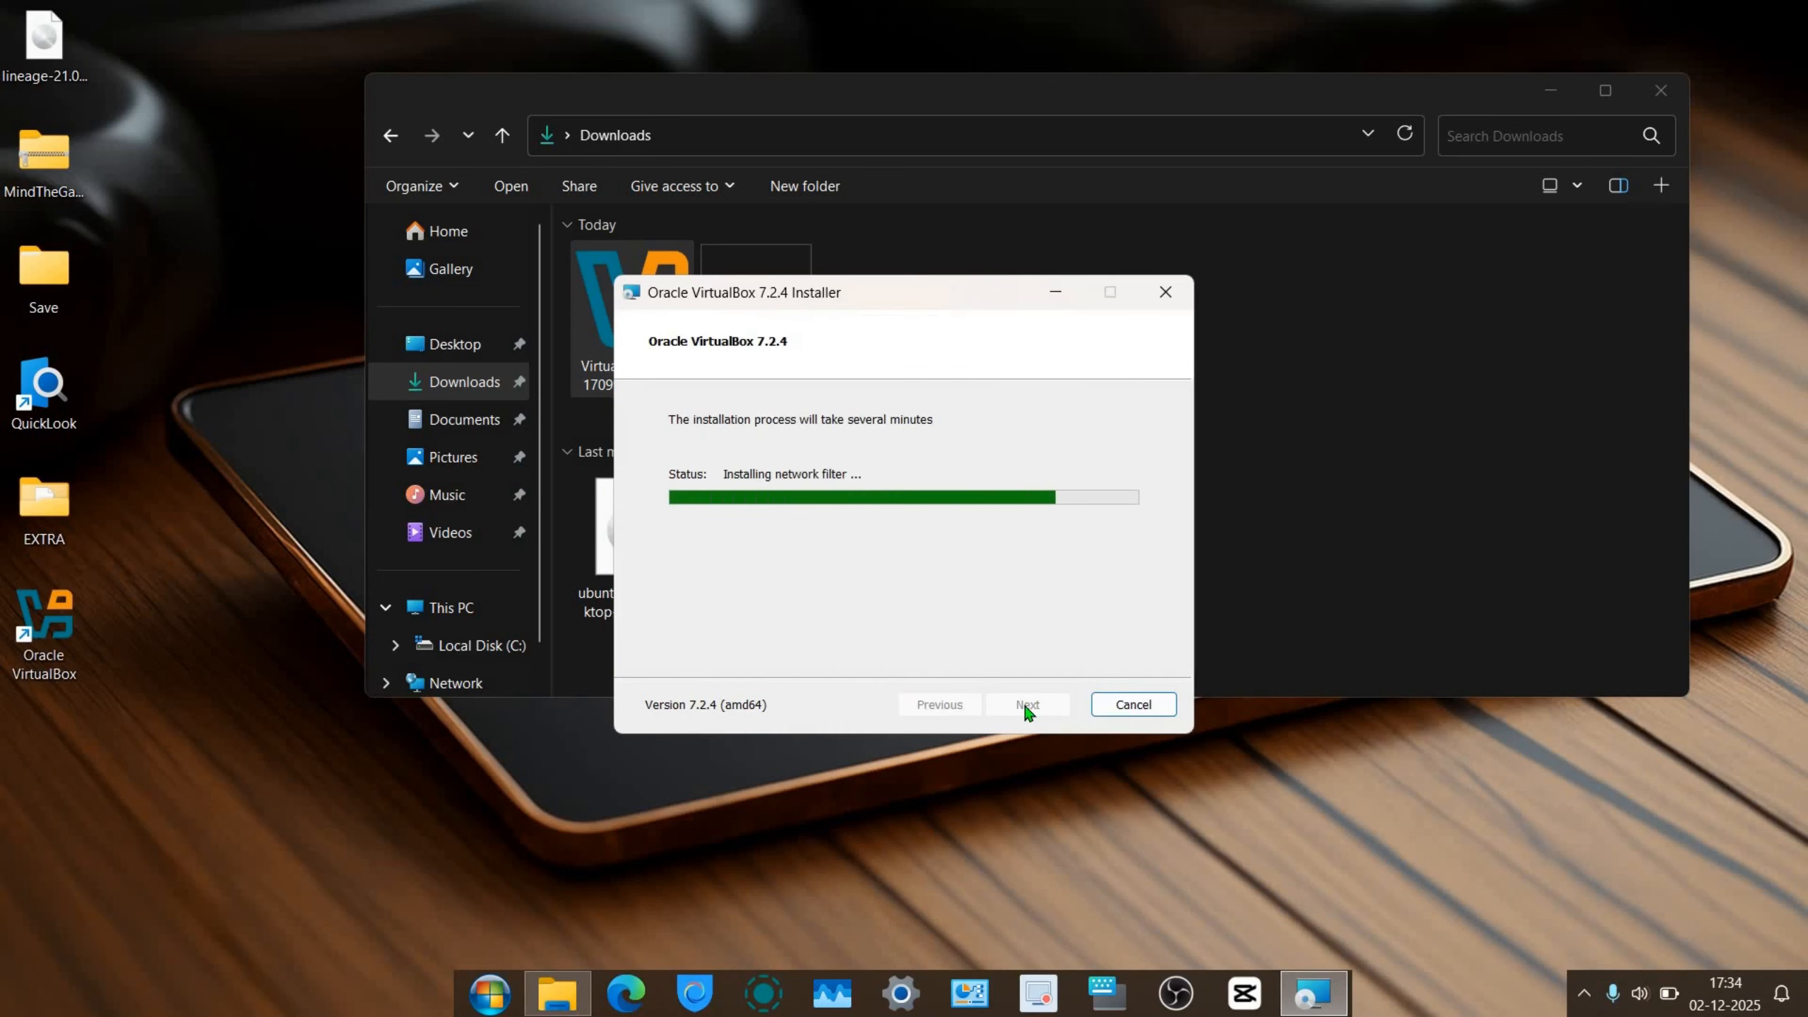
click(1027, 704)
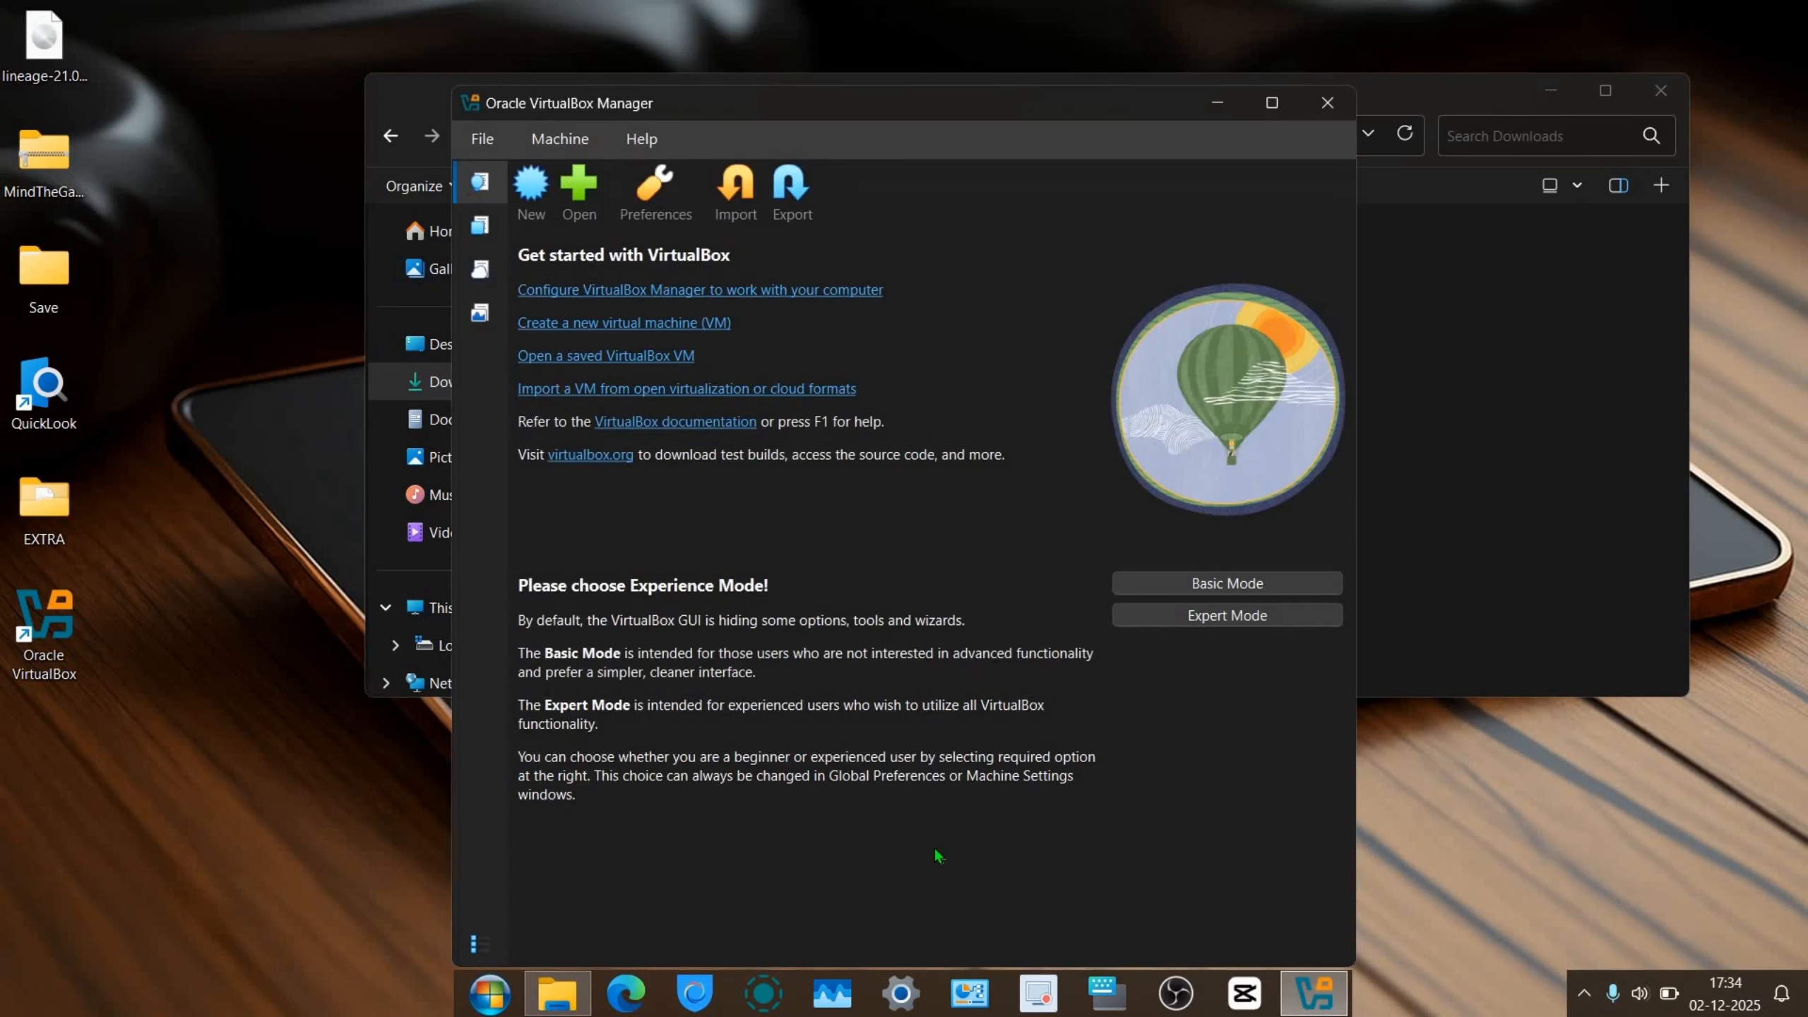
click(1245, 613)
- Install the VirtualBox 7.2.4 Extension Pack from the Downloads folder, reading through and agreeing to its license
click(1494, 613)
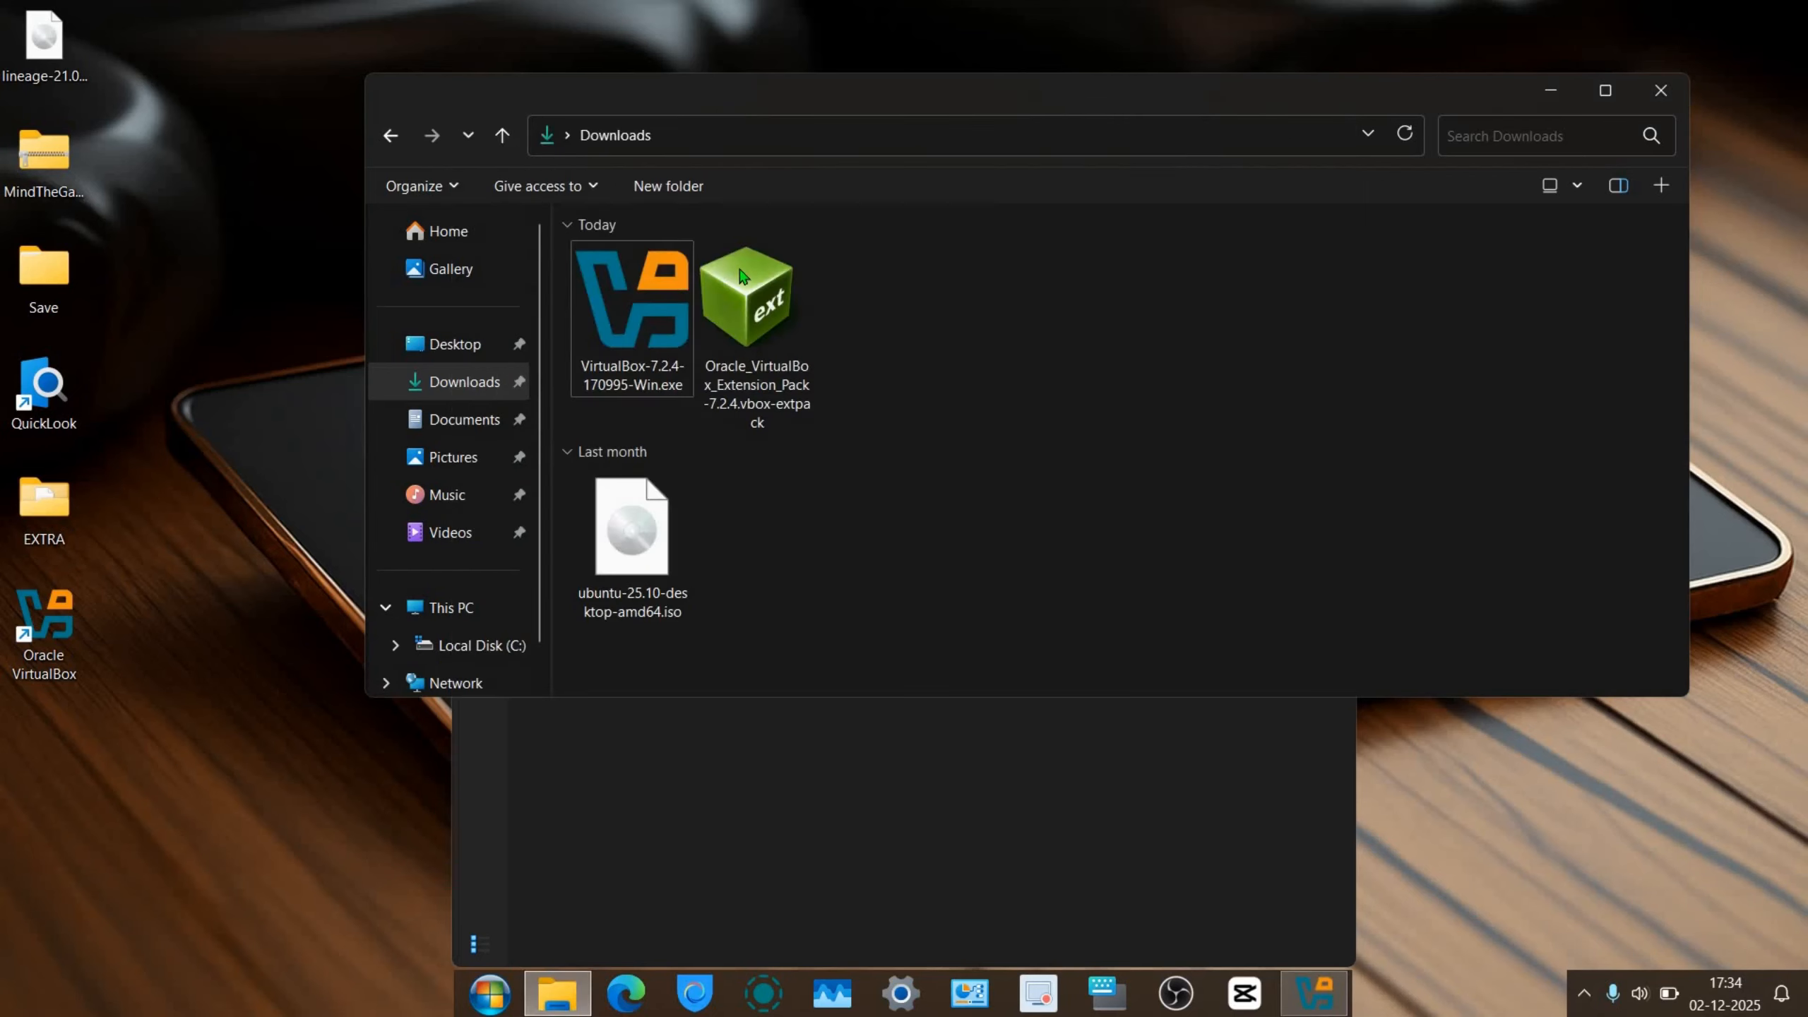
click(758, 314)
right_click(758, 313)
click(847, 318)
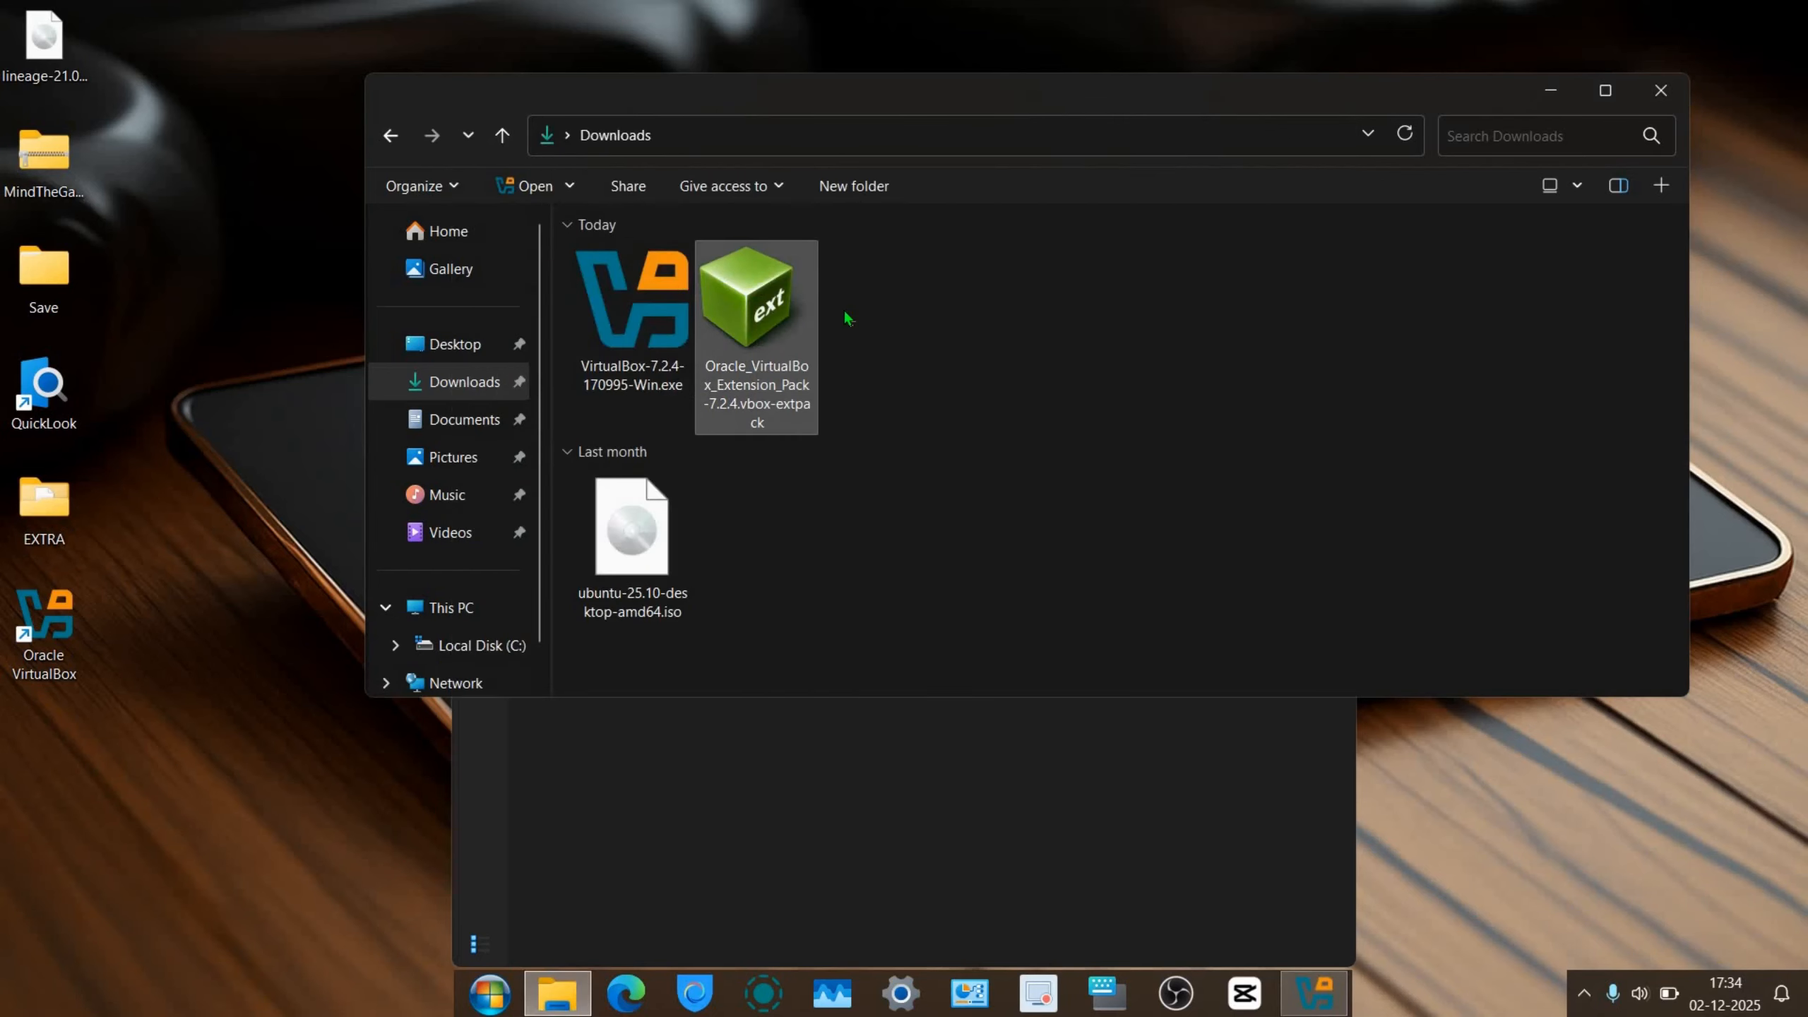
click(833, 682)
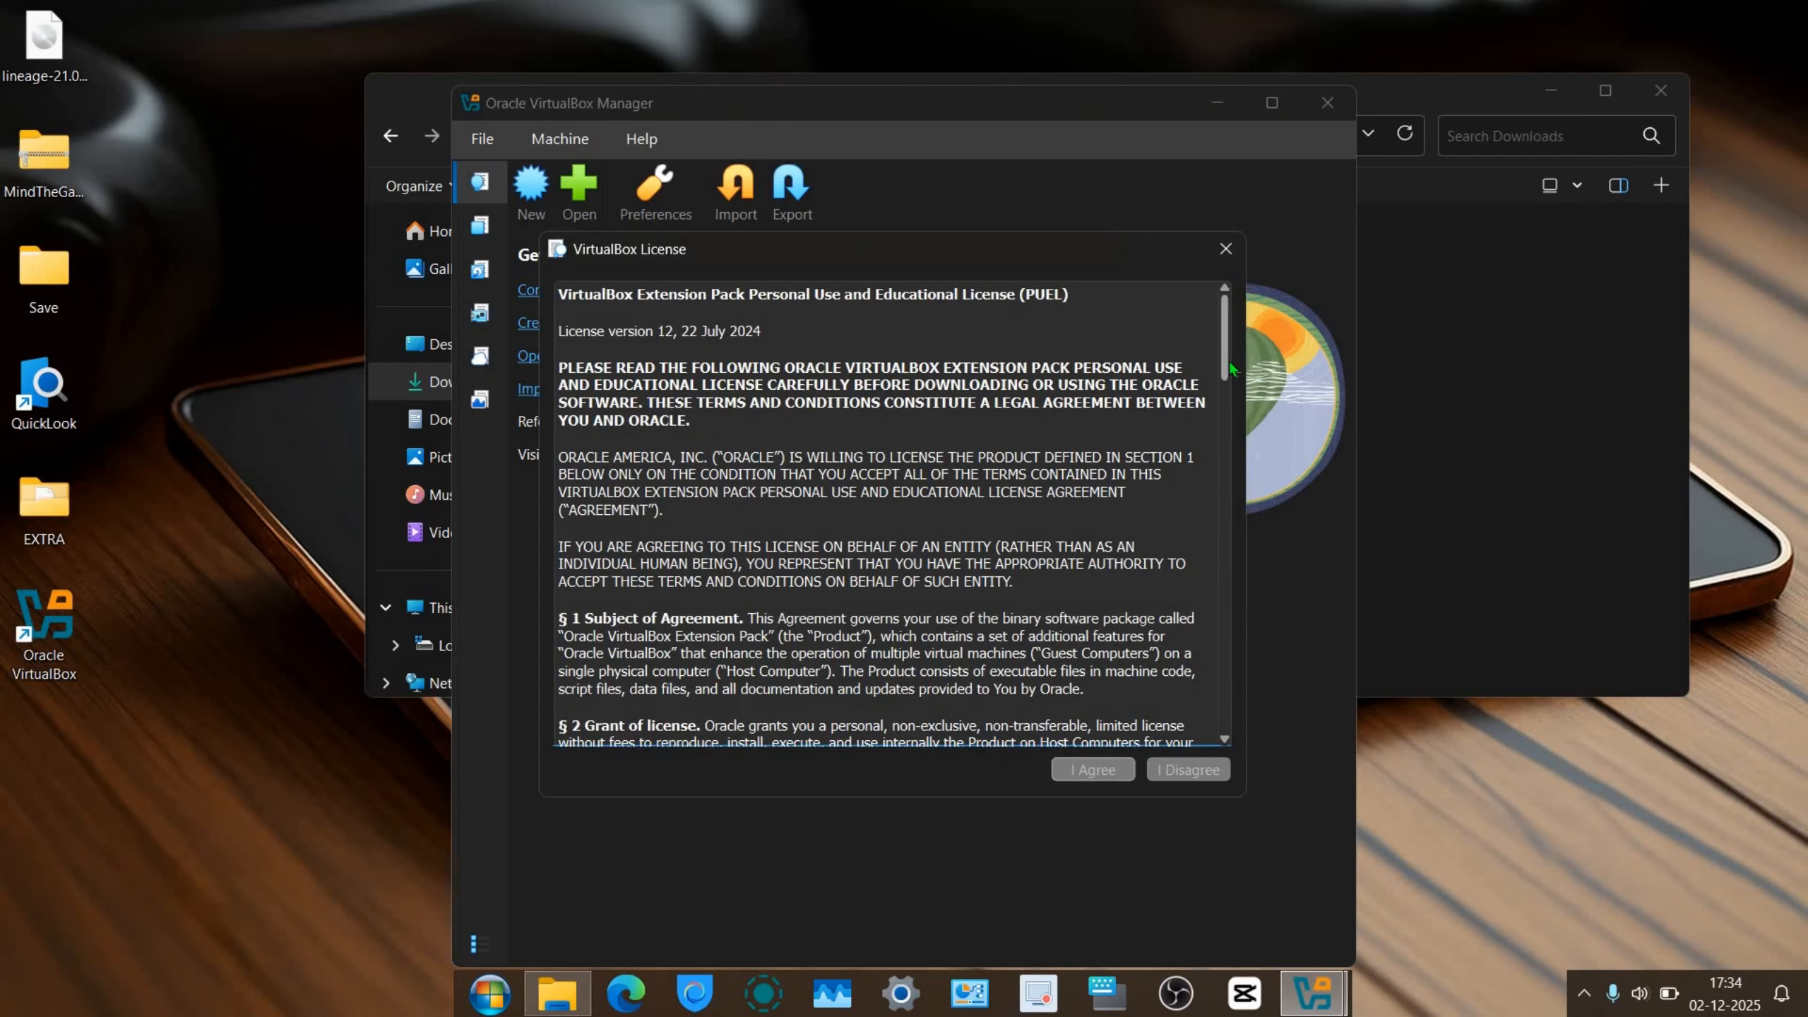
drag(1224, 338, 1225, 687)
click(1083, 769)
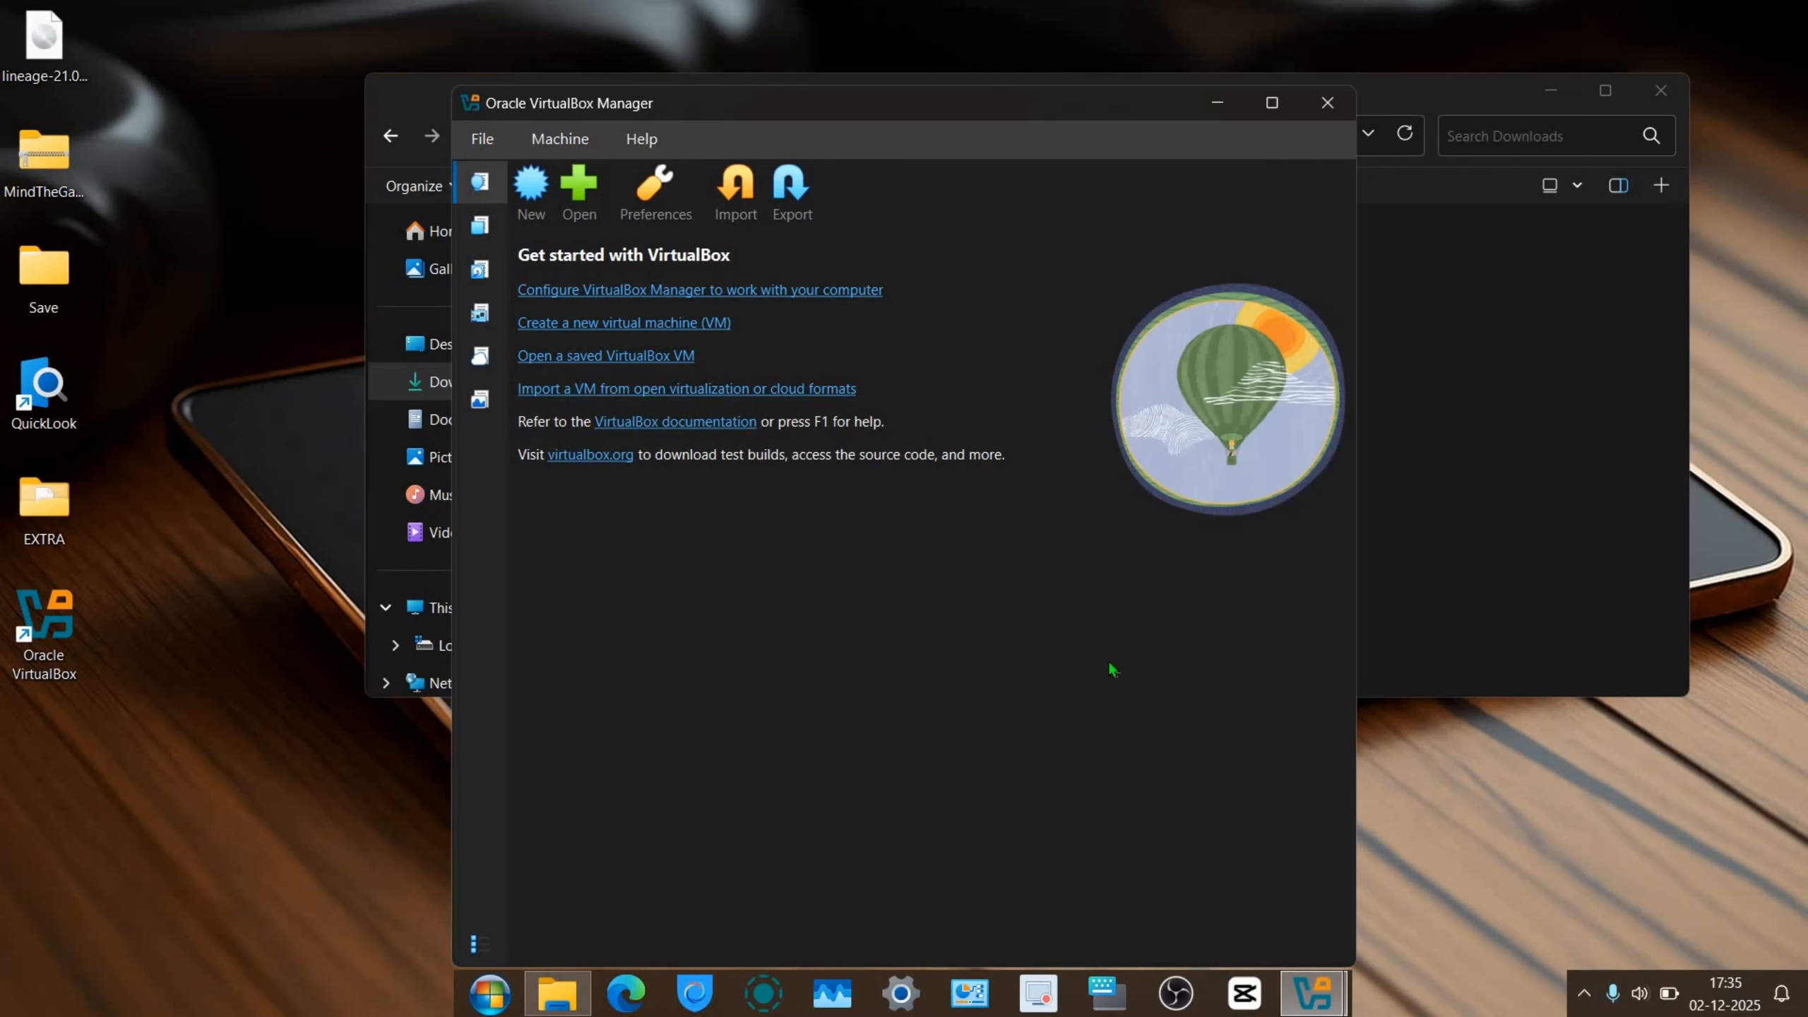
- Start creating a new virtual machine and name it Ubuntu
click(531, 186)
text(U)
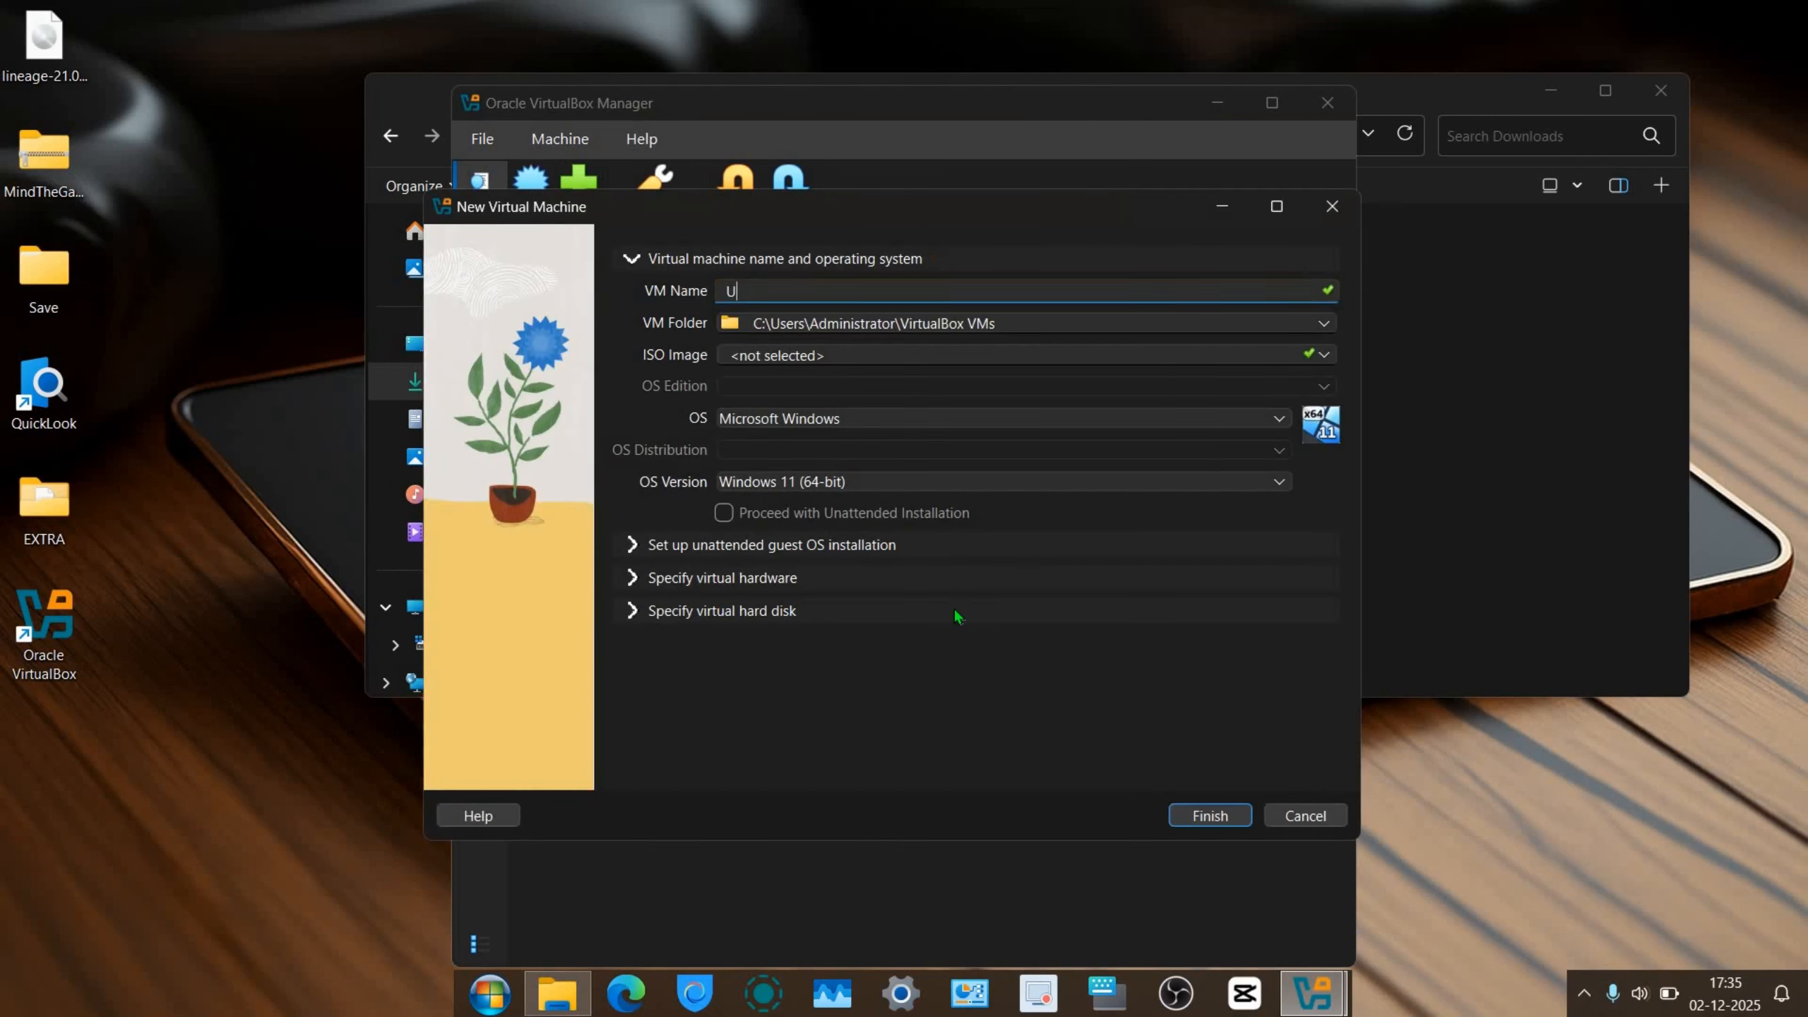
text(buntu)
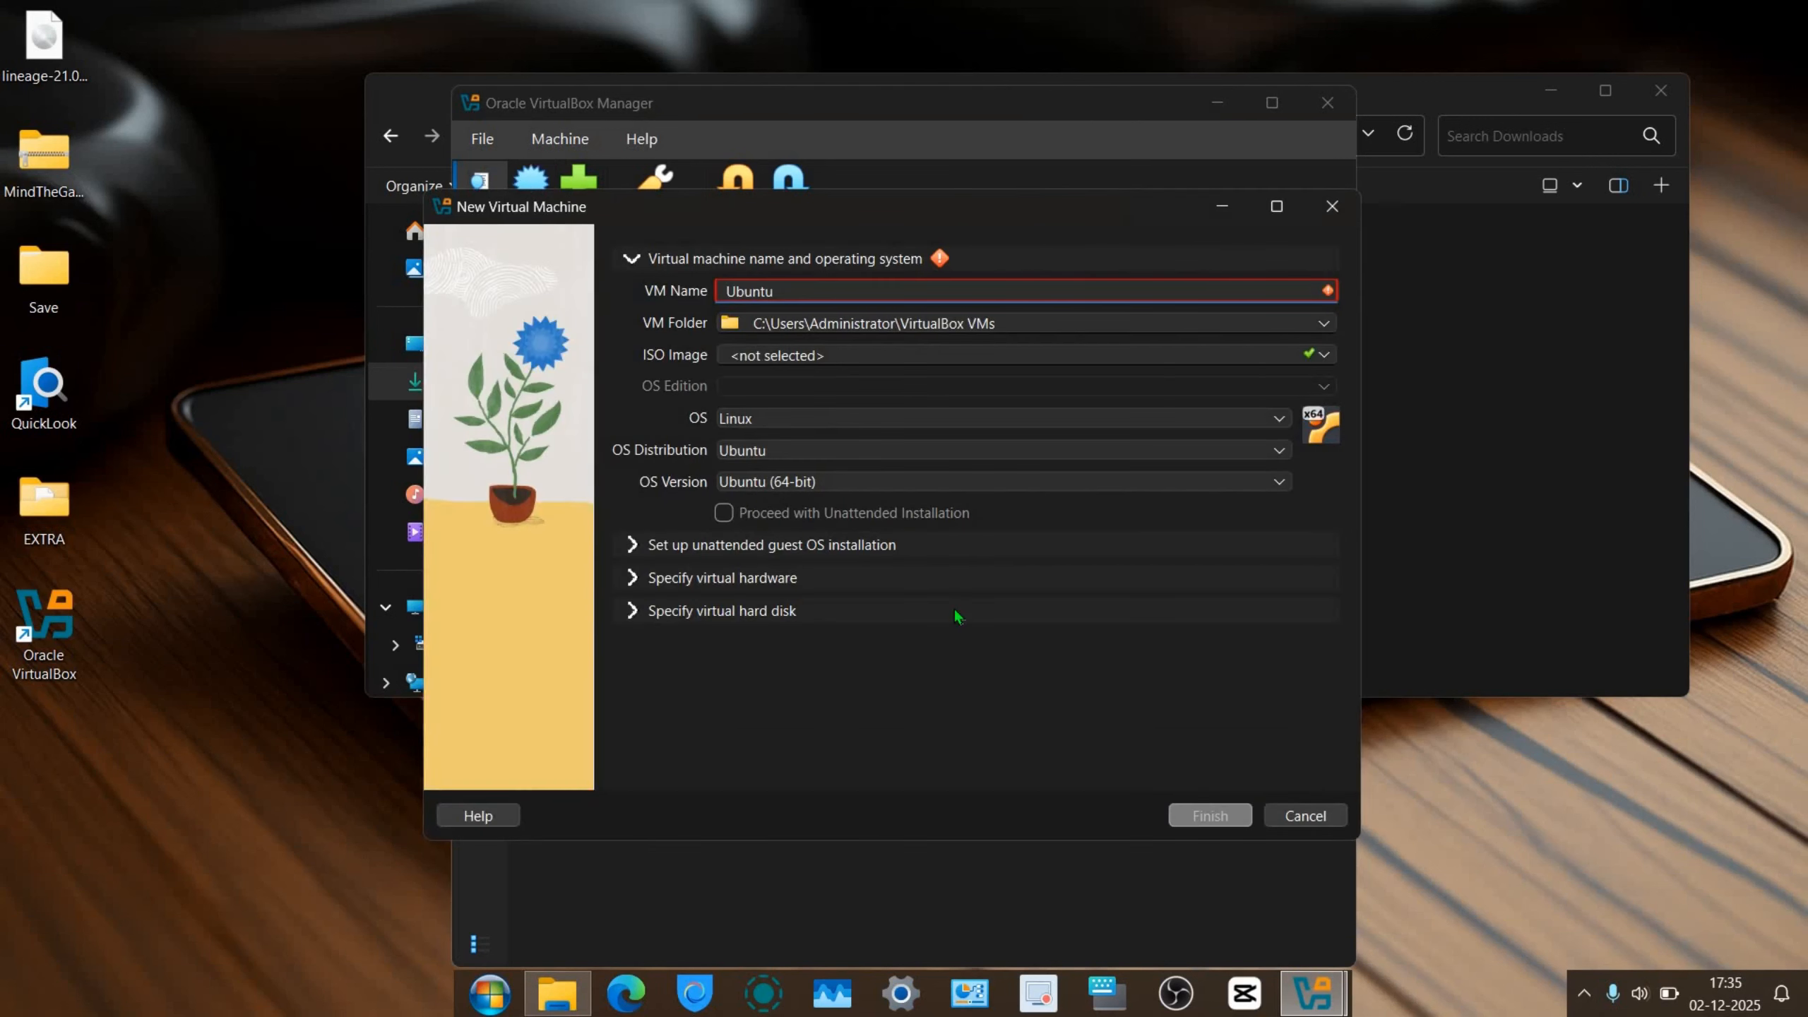
text(\)
key(BackSpace)
key(BackSpace)
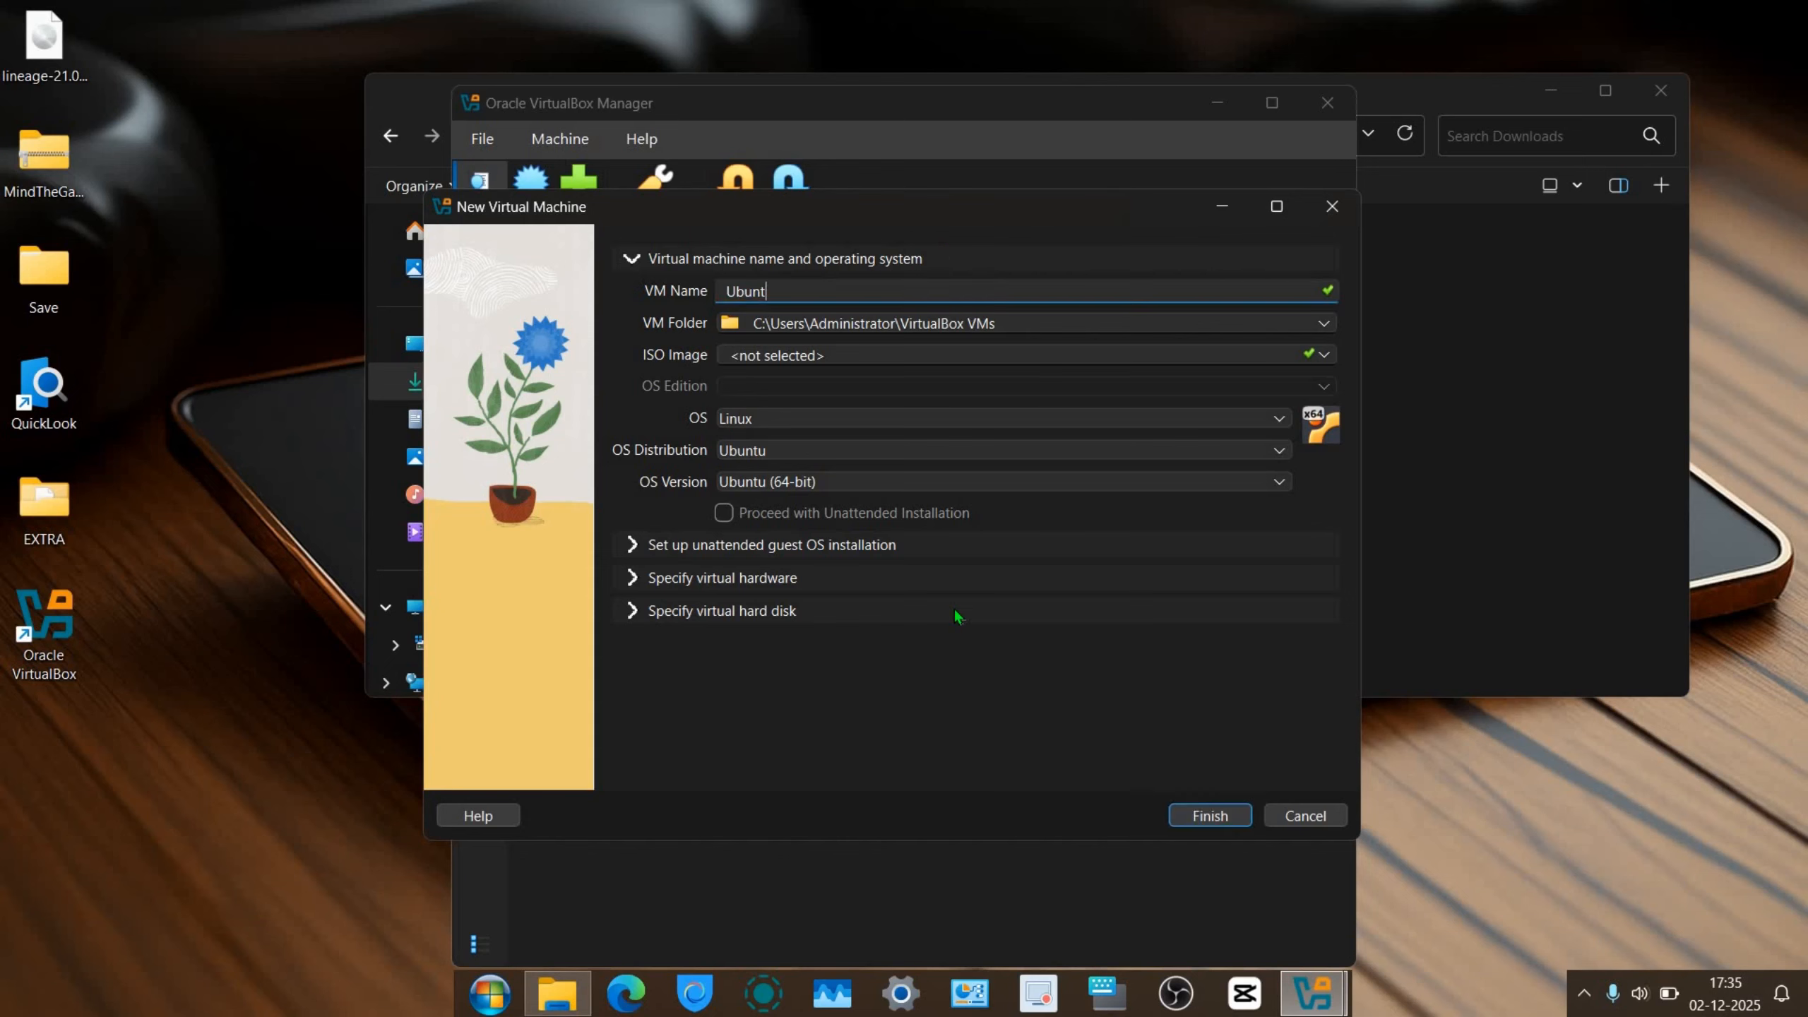
text(u)
double_click(908, 293)
key(BackSpace)
text(Ubuntu)
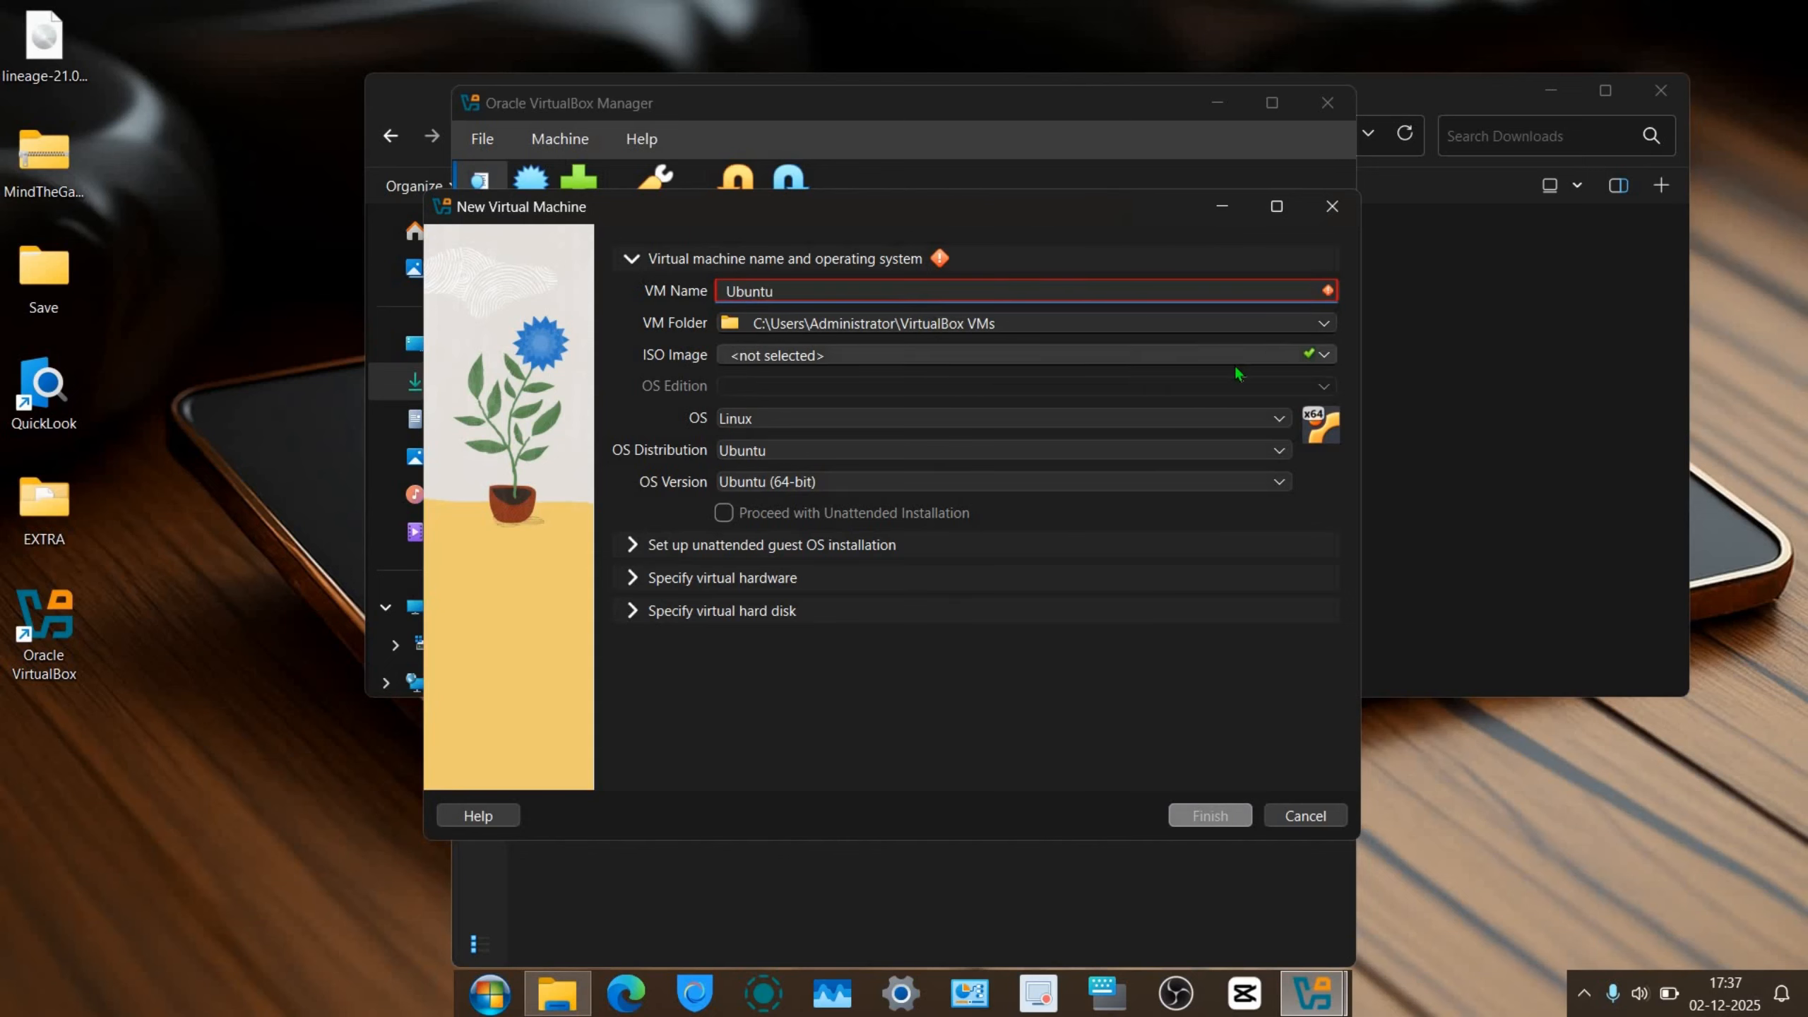
- Keep the virtual machine's OS on Linux, its distribution on Ubuntu and its version on Ubuntu (64-bit)
click(1198, 423)
click(1162, 464)
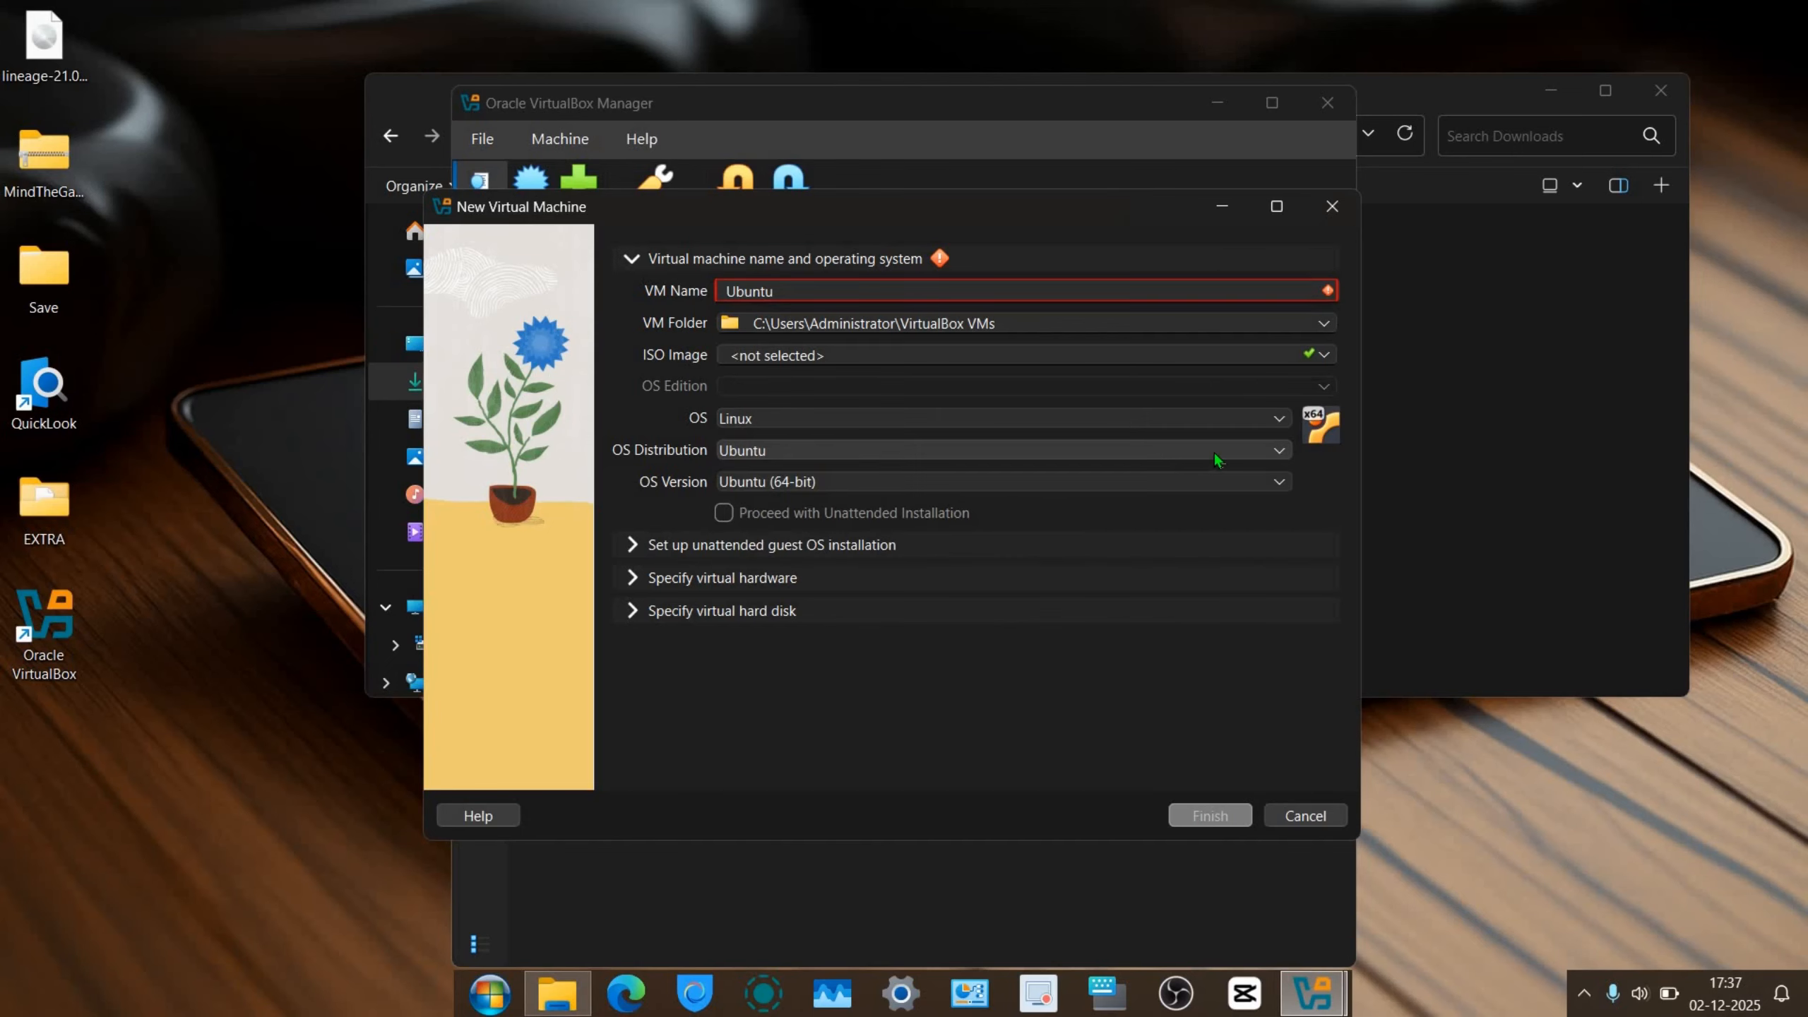
click(1124, 450)
click(1074, 668)
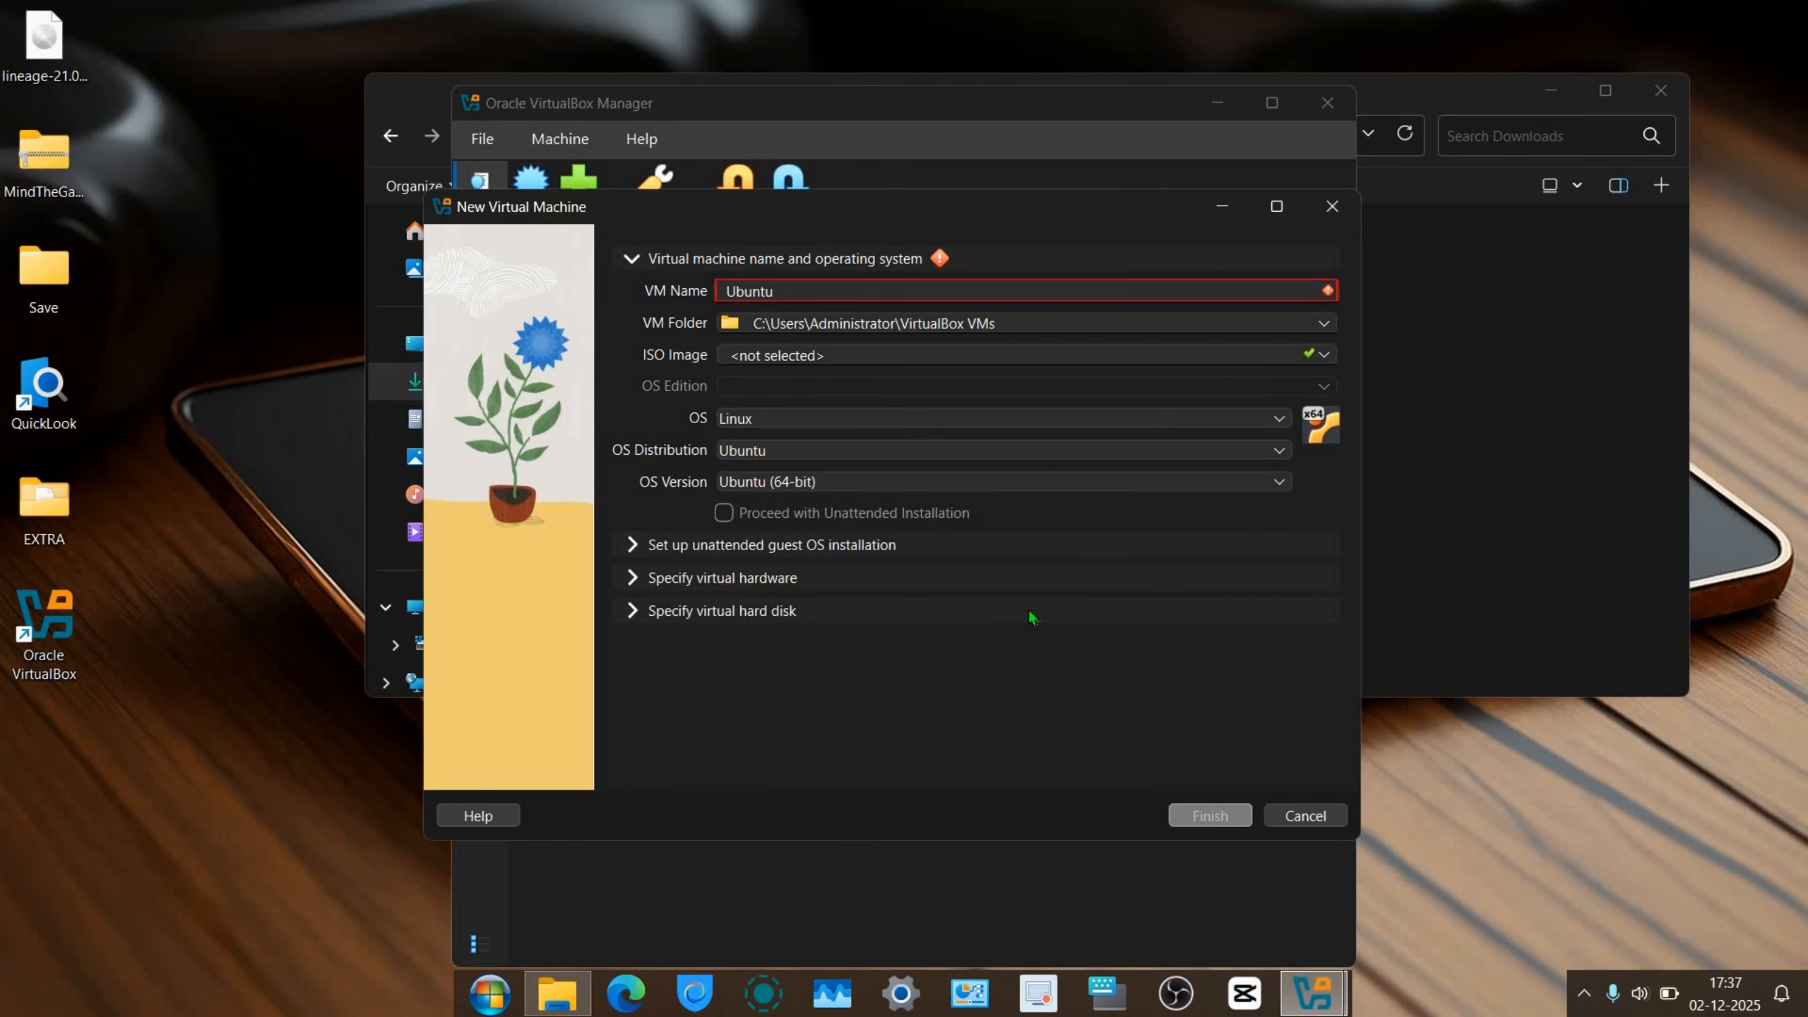
click(1072, 480)
click(1071, 480)
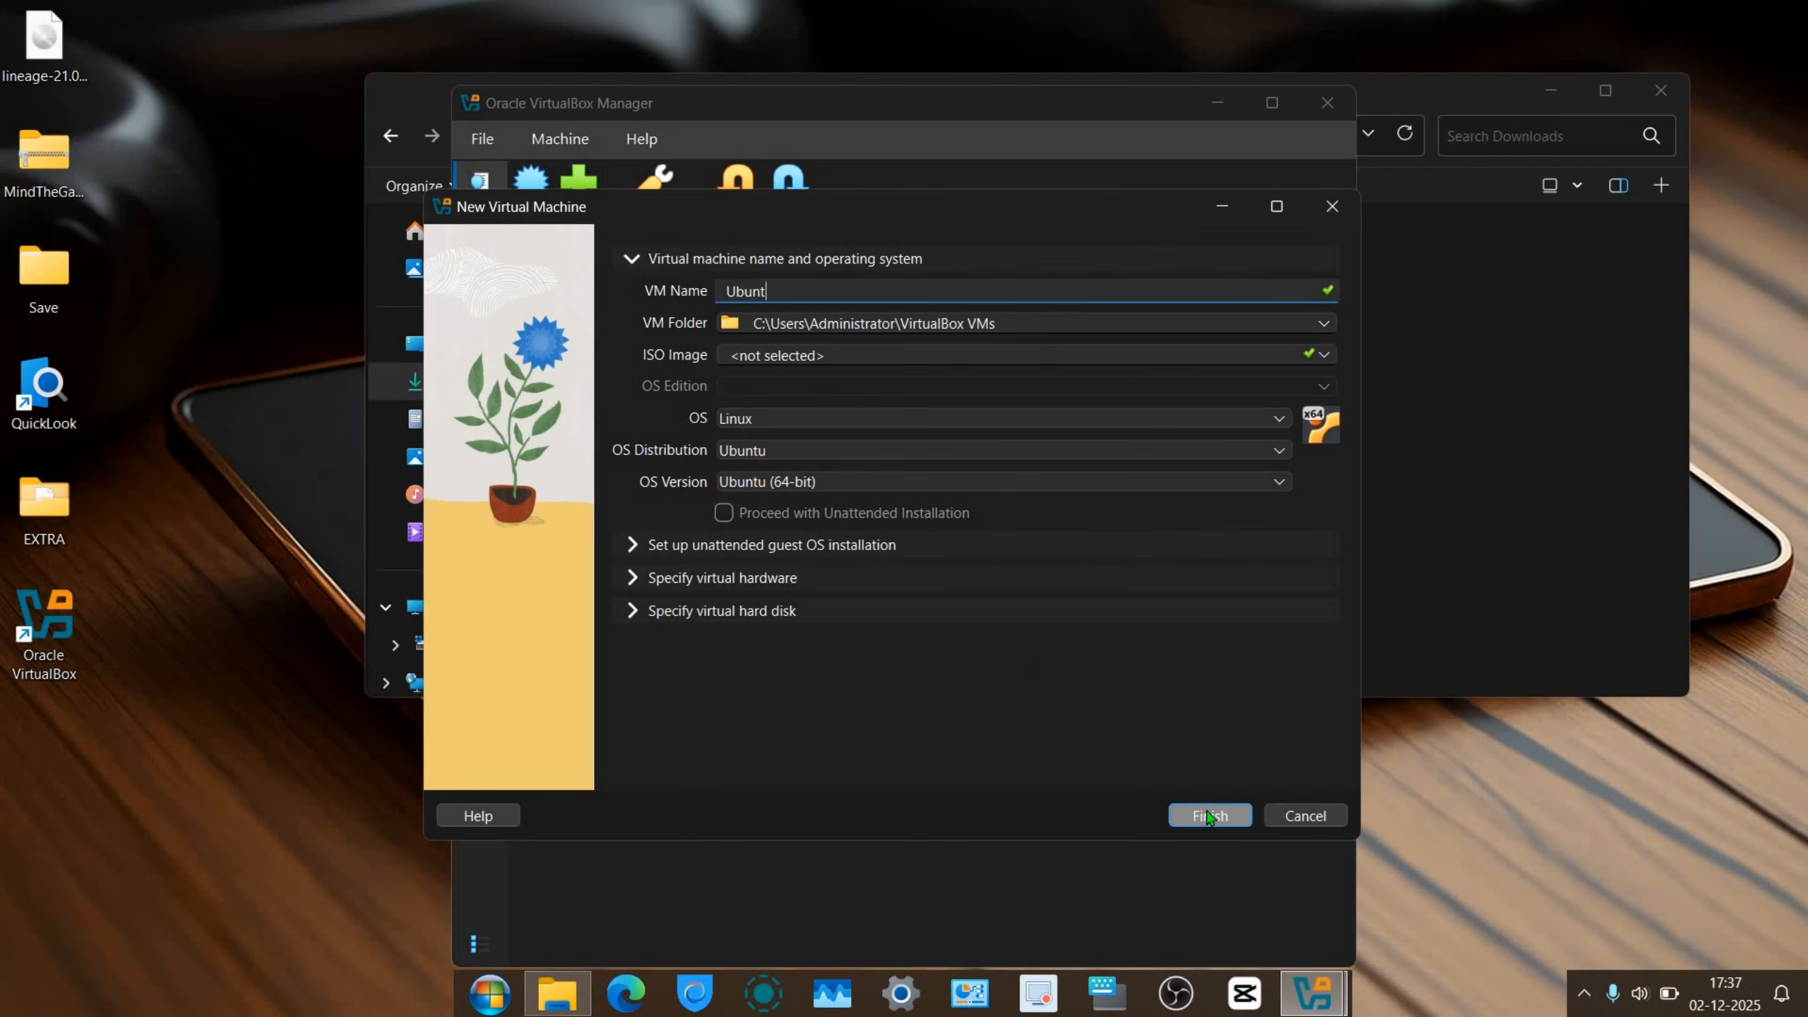
- Finish creating the virtual machine and set its shared clipboard and drag-and-drop to Bidirectional in its settings
click(1210, 817)
click(644, 189)
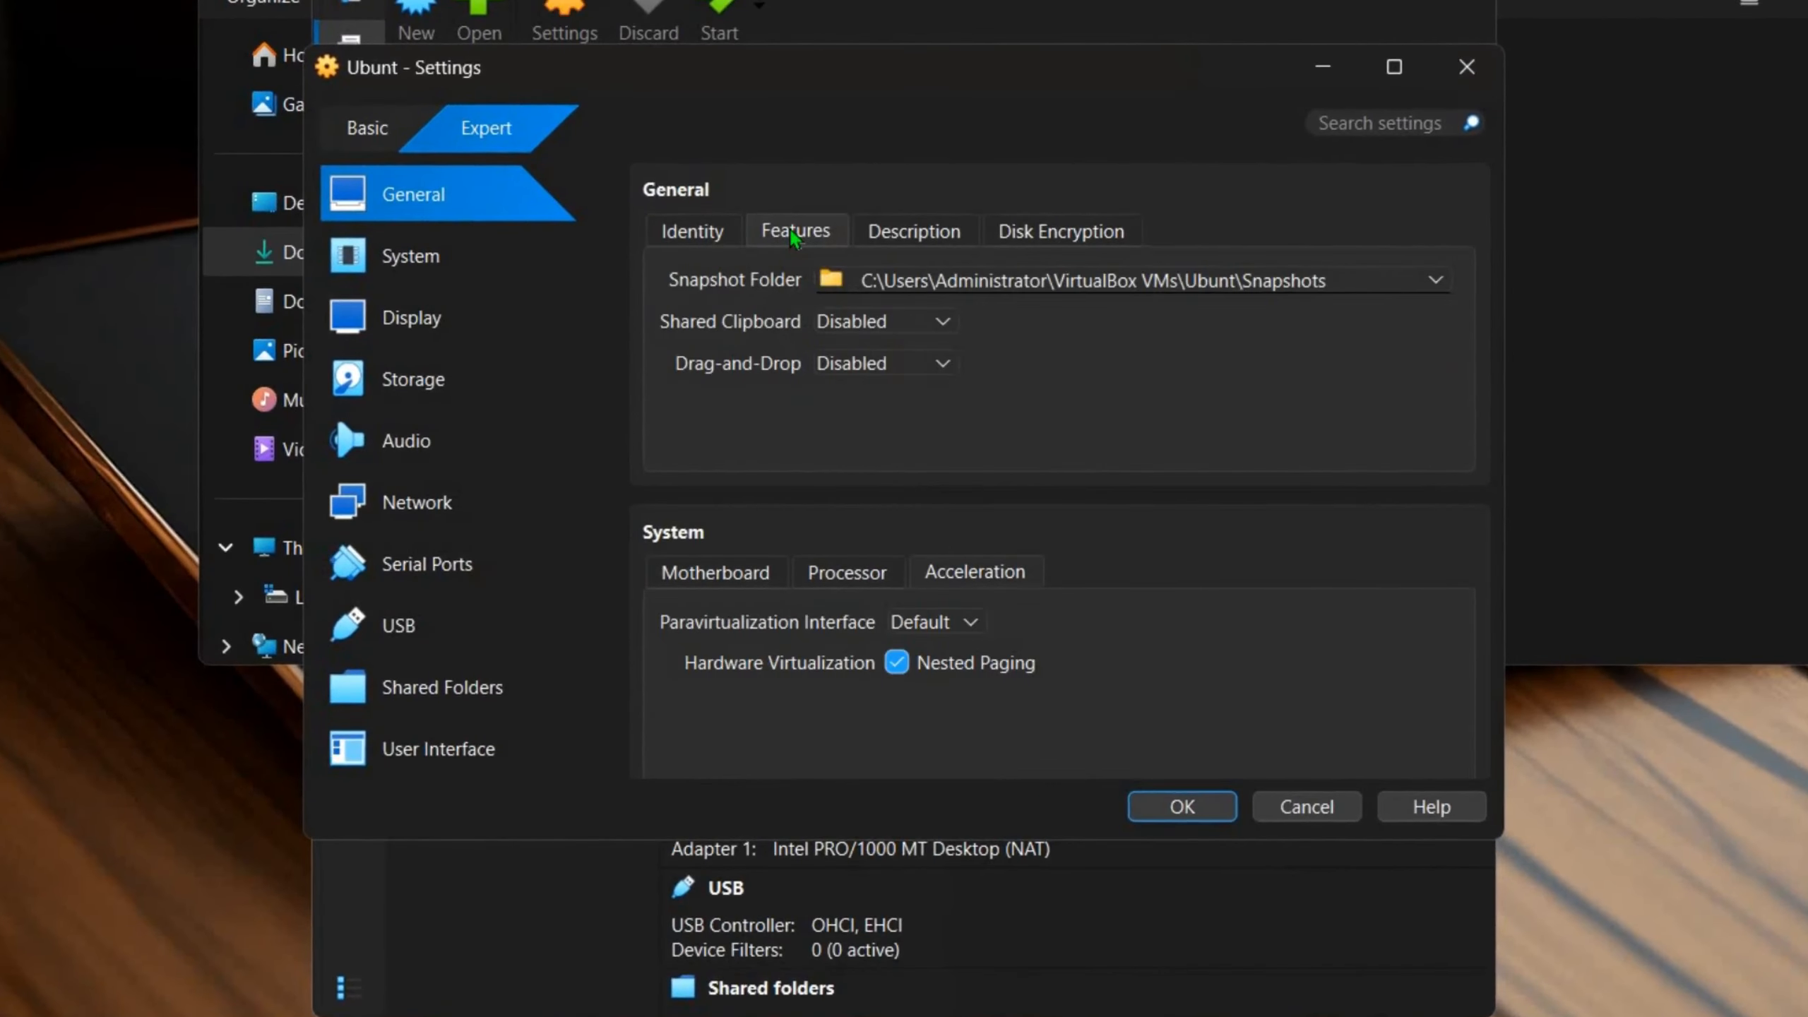
click(900, 321)
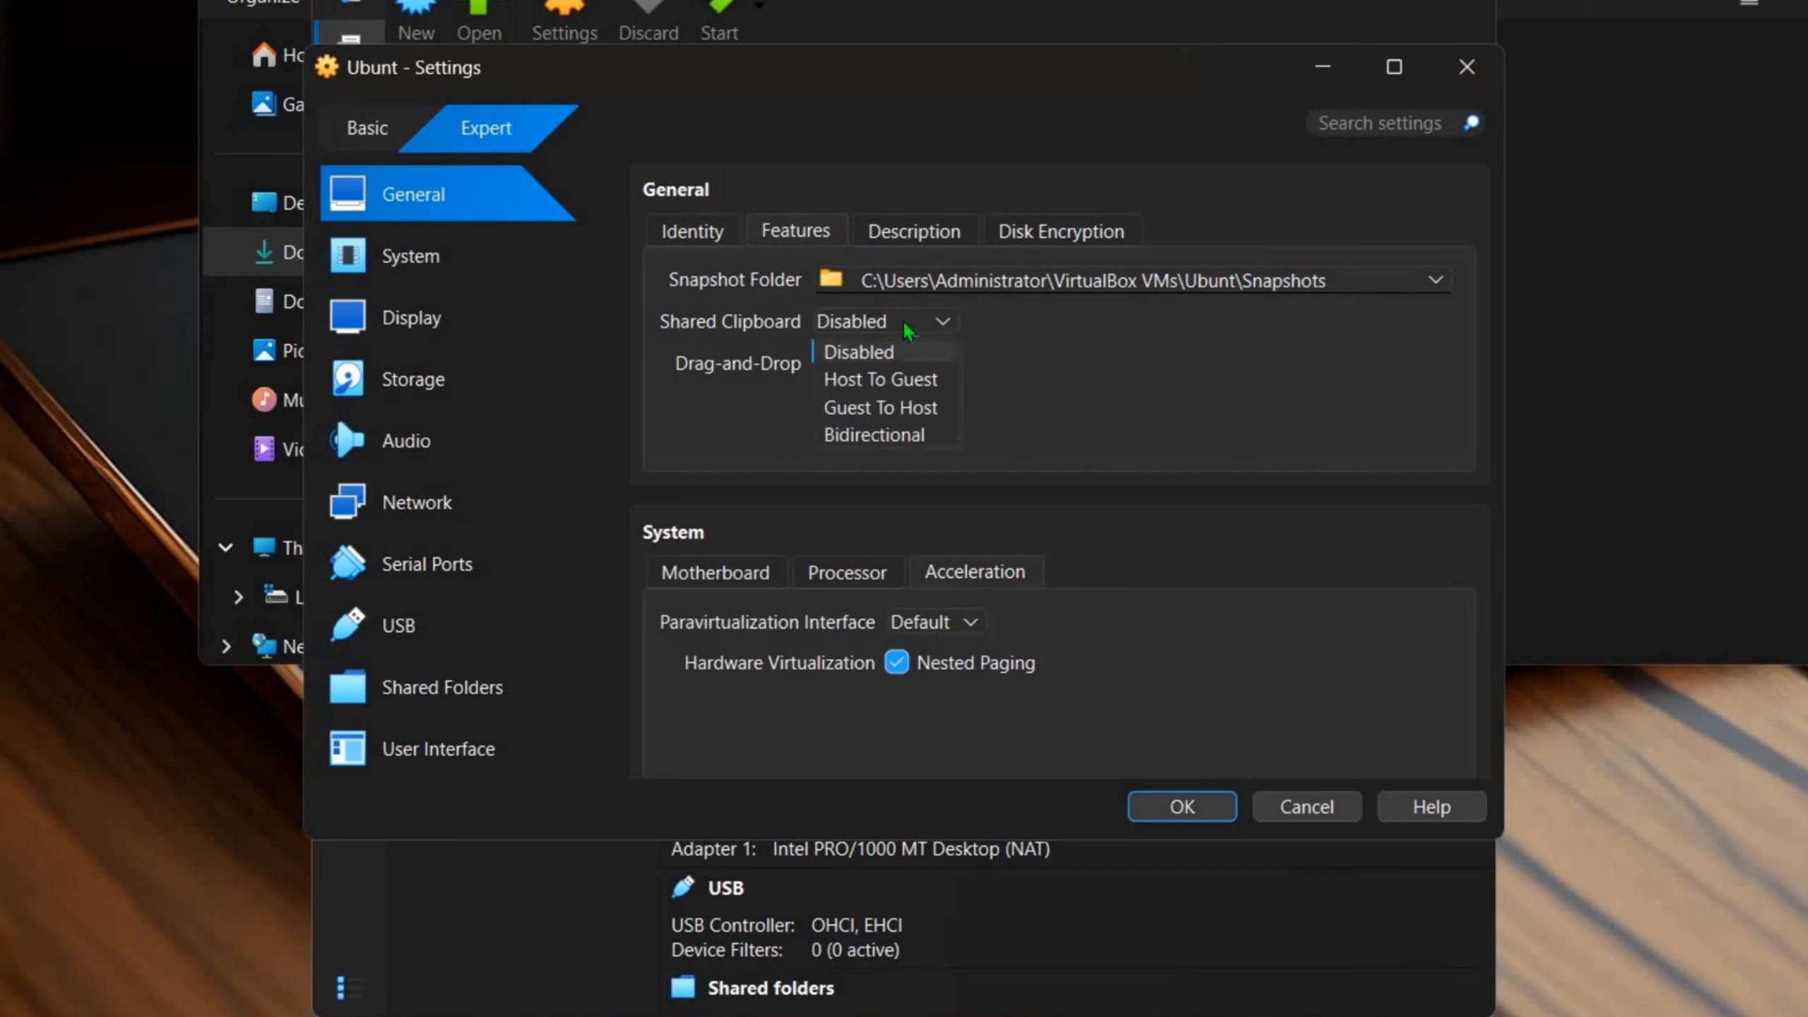
click(868, 447)
click(918, 360)
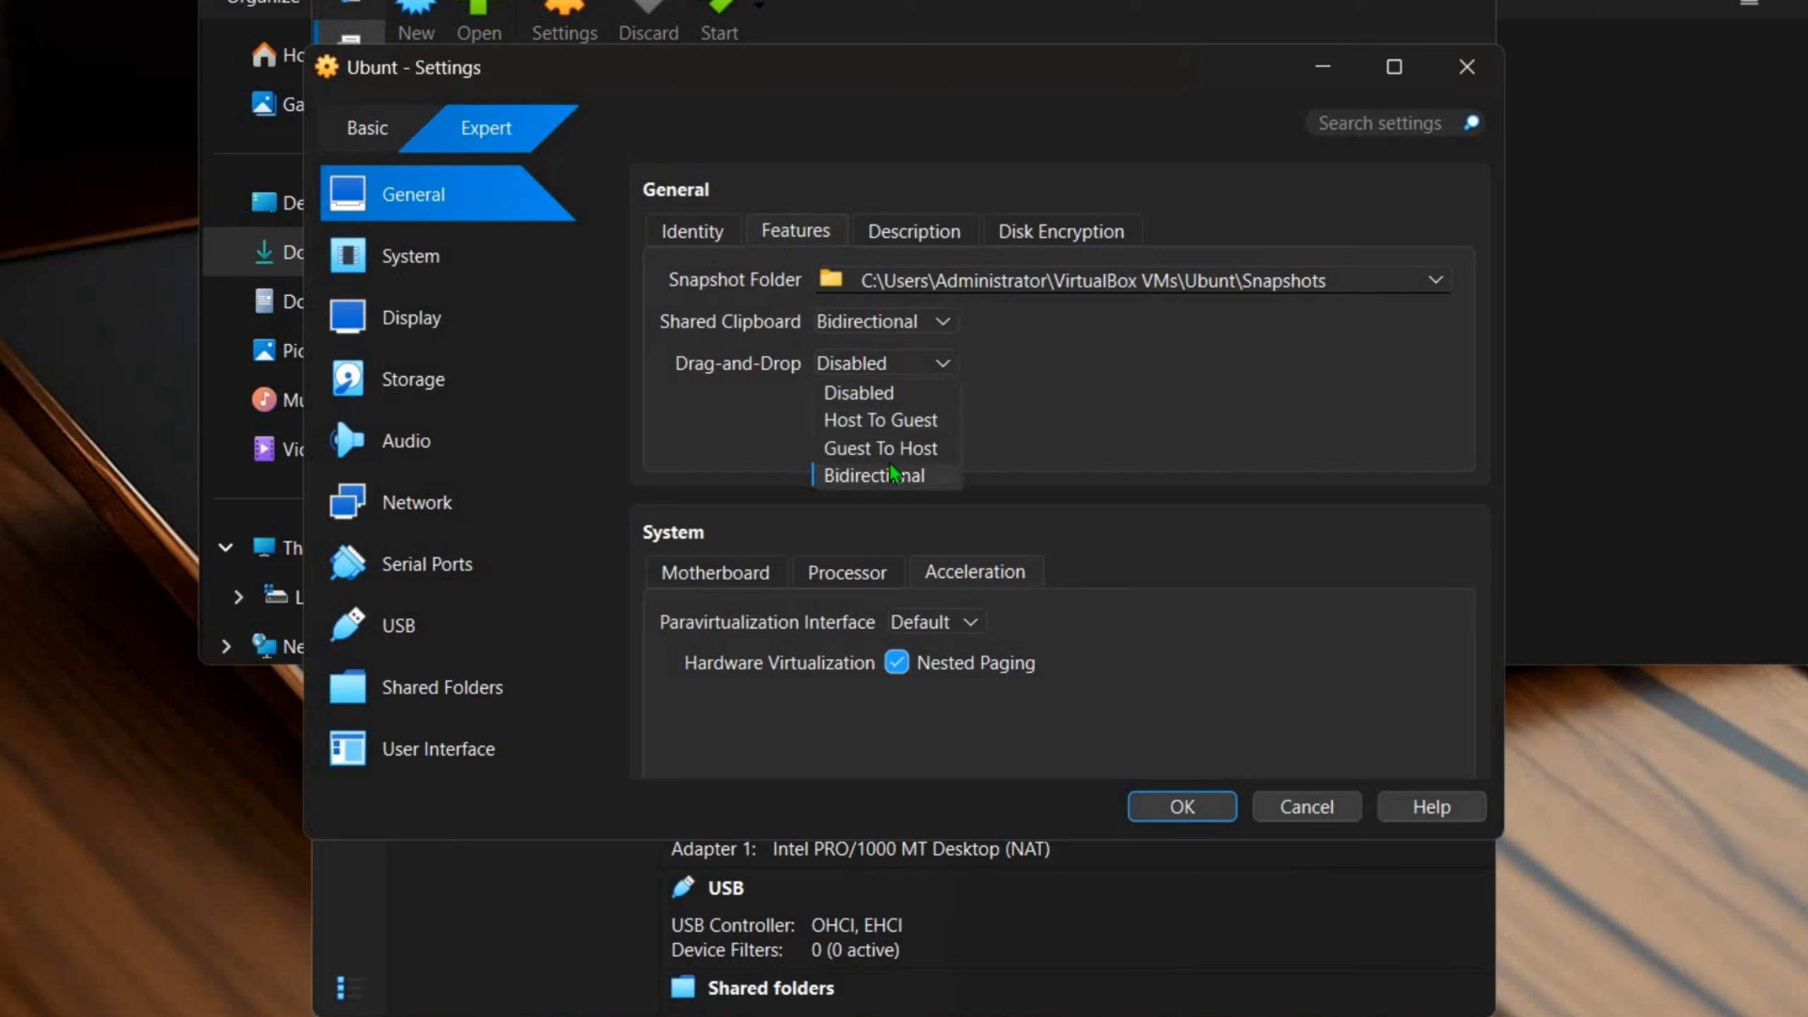
click(882, 474)
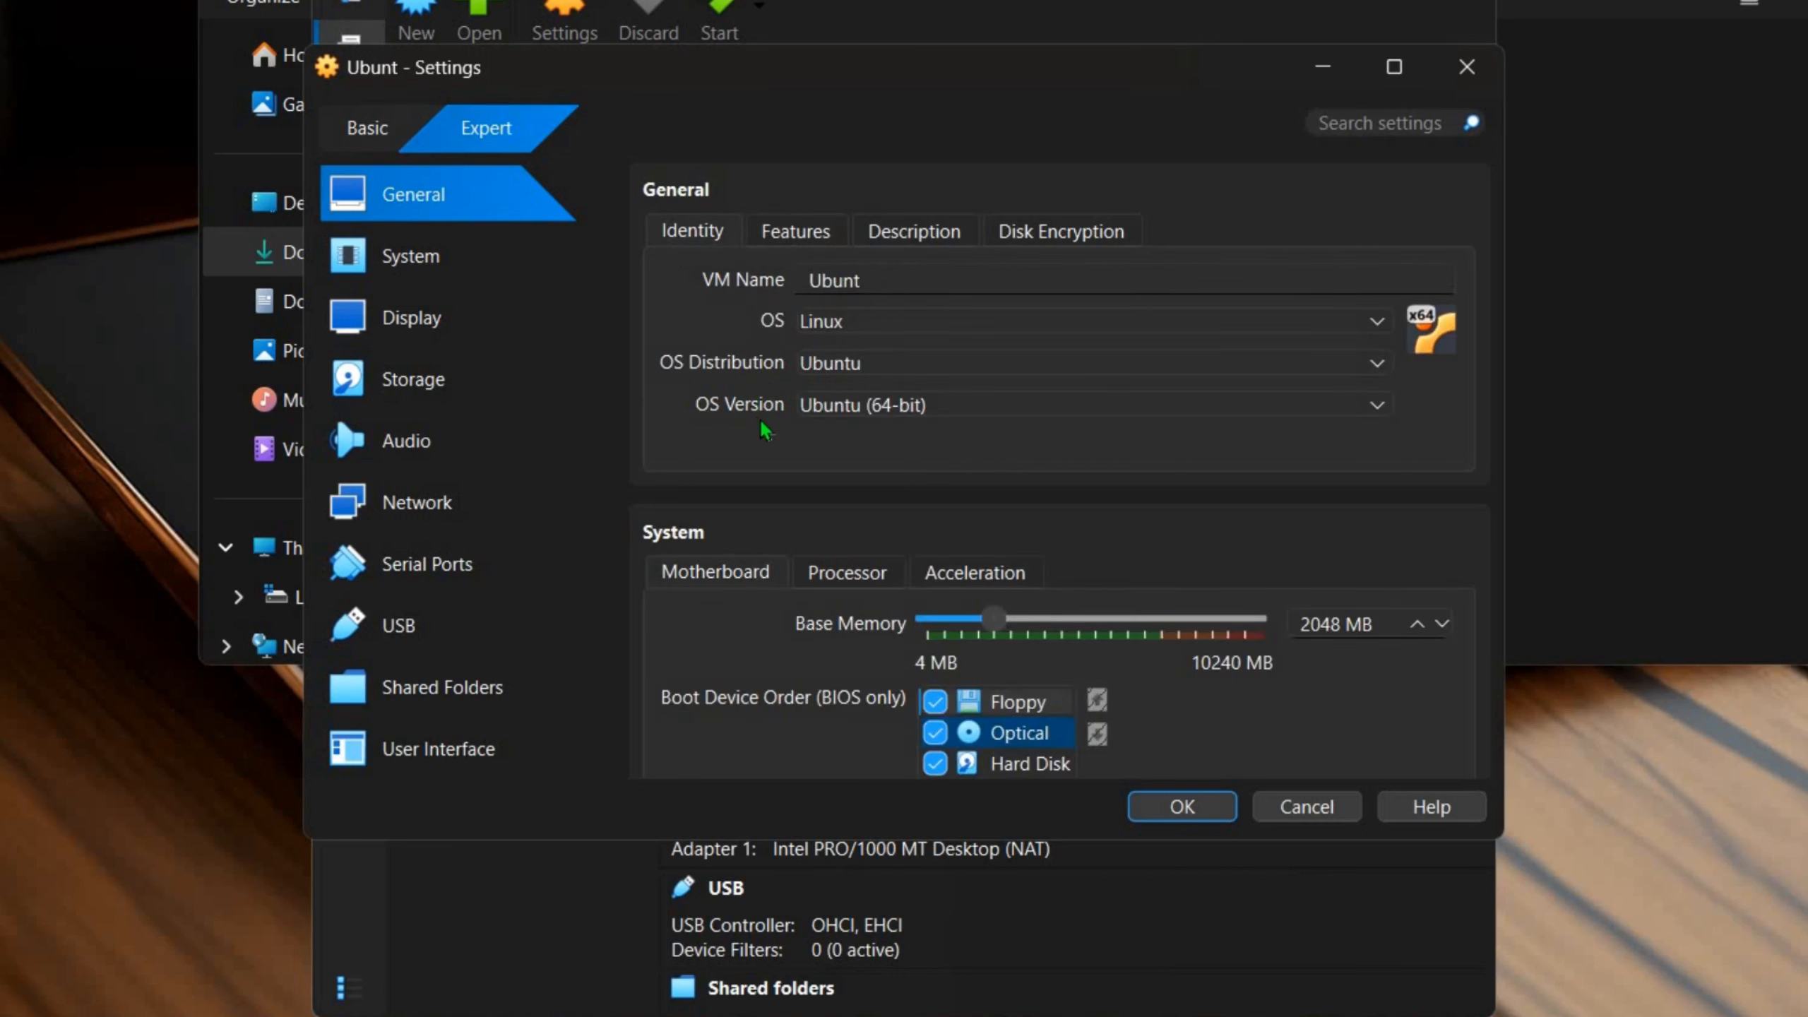
- Set the virtual machine's base memory to 4096 MB and check its processor and acceleration settings
scroll(764, 421, down, 4)
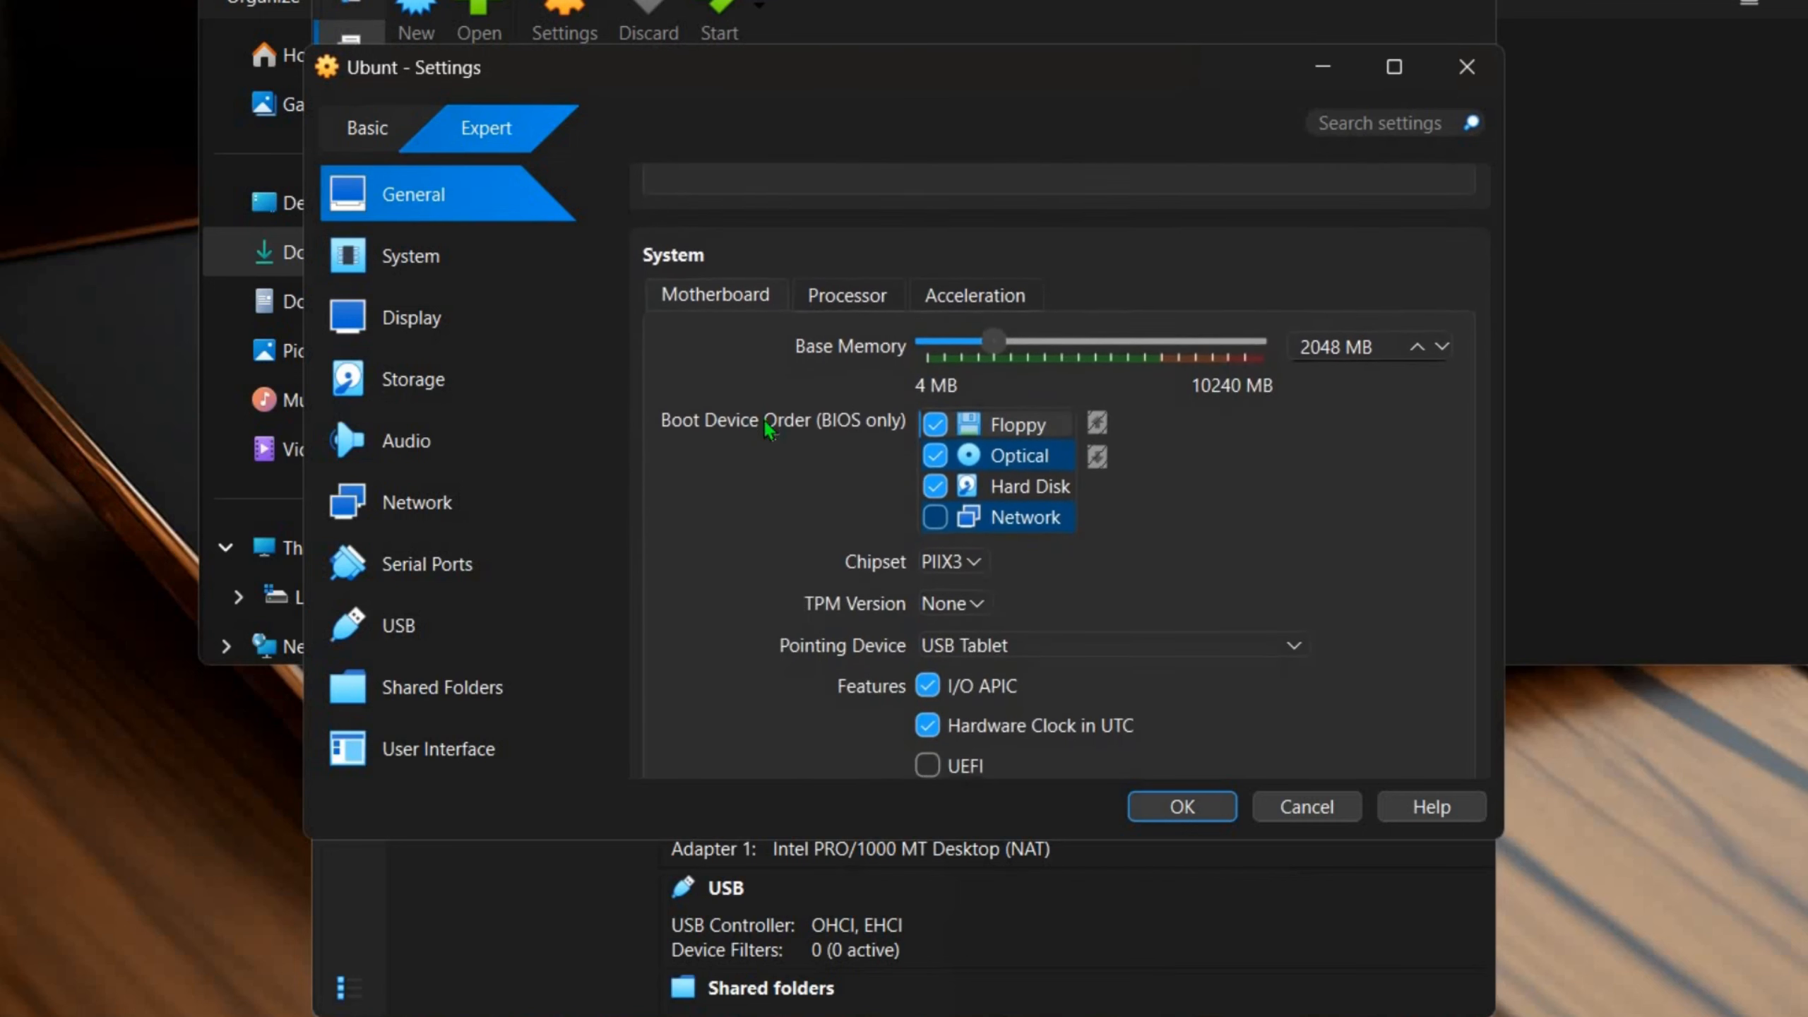
drag(1001, 252, 1060, 251)
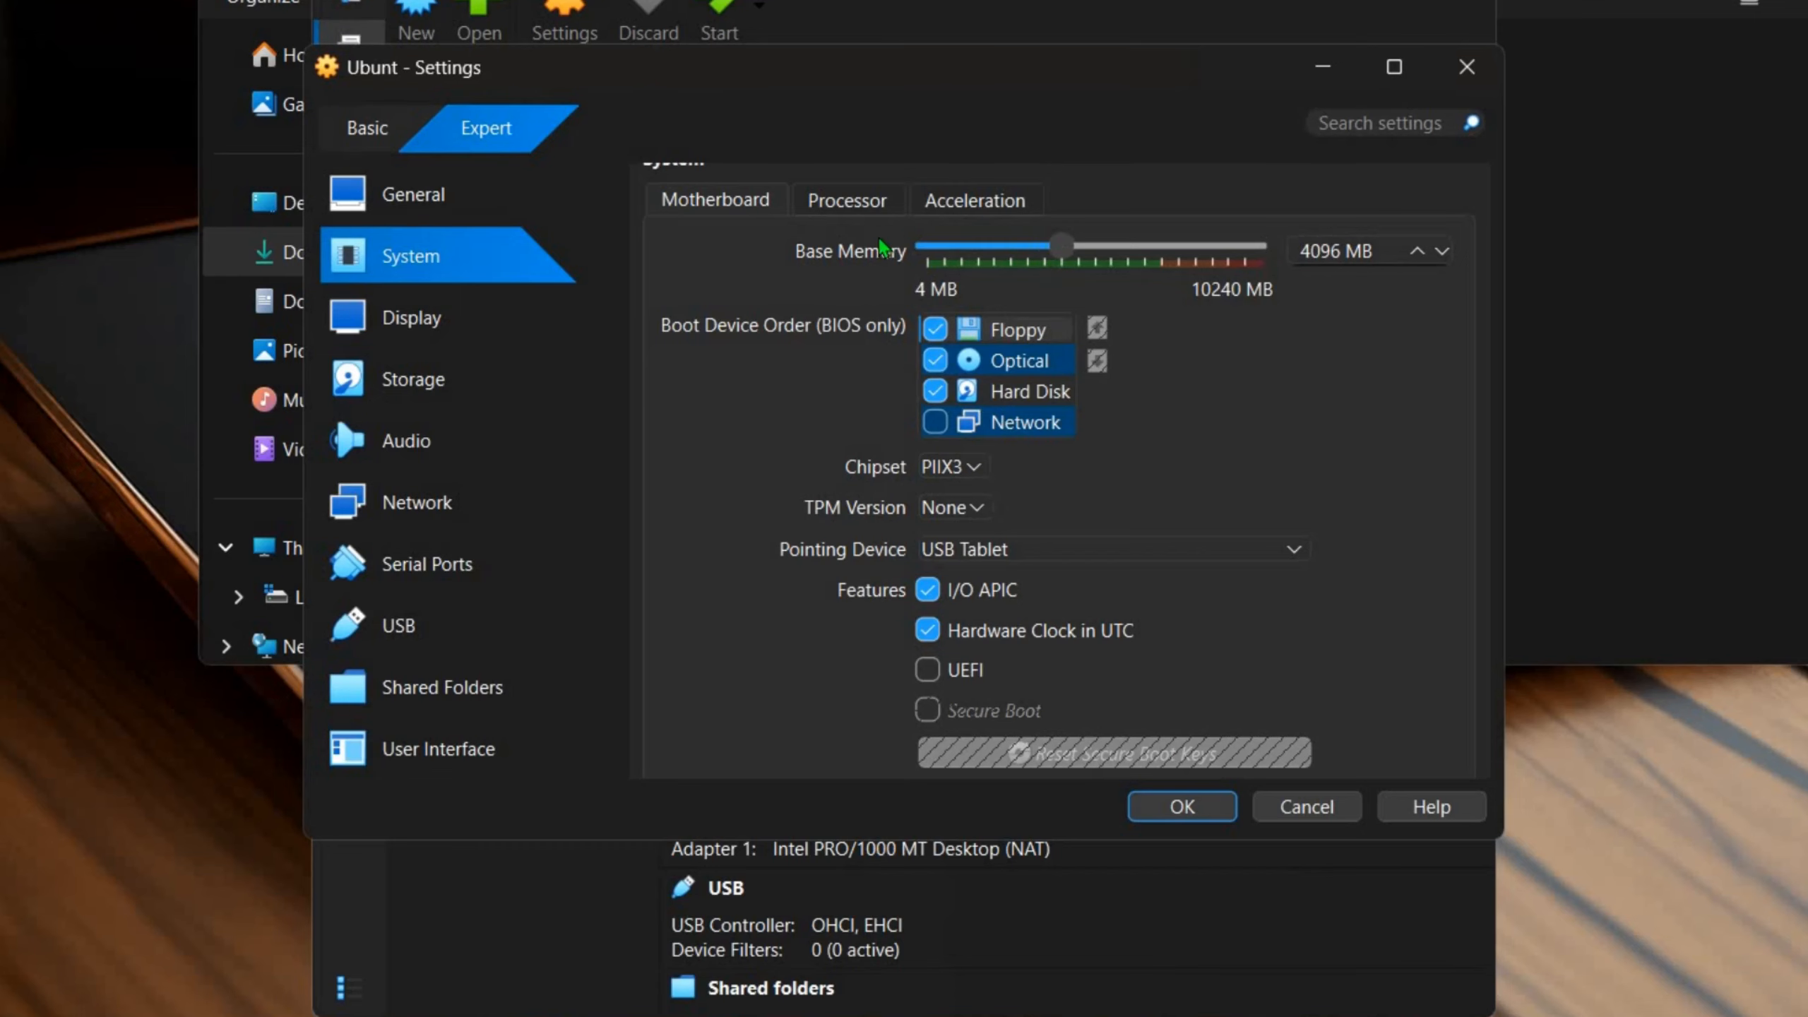
click(847, 201)
scroll(1113, 397, up, 3)
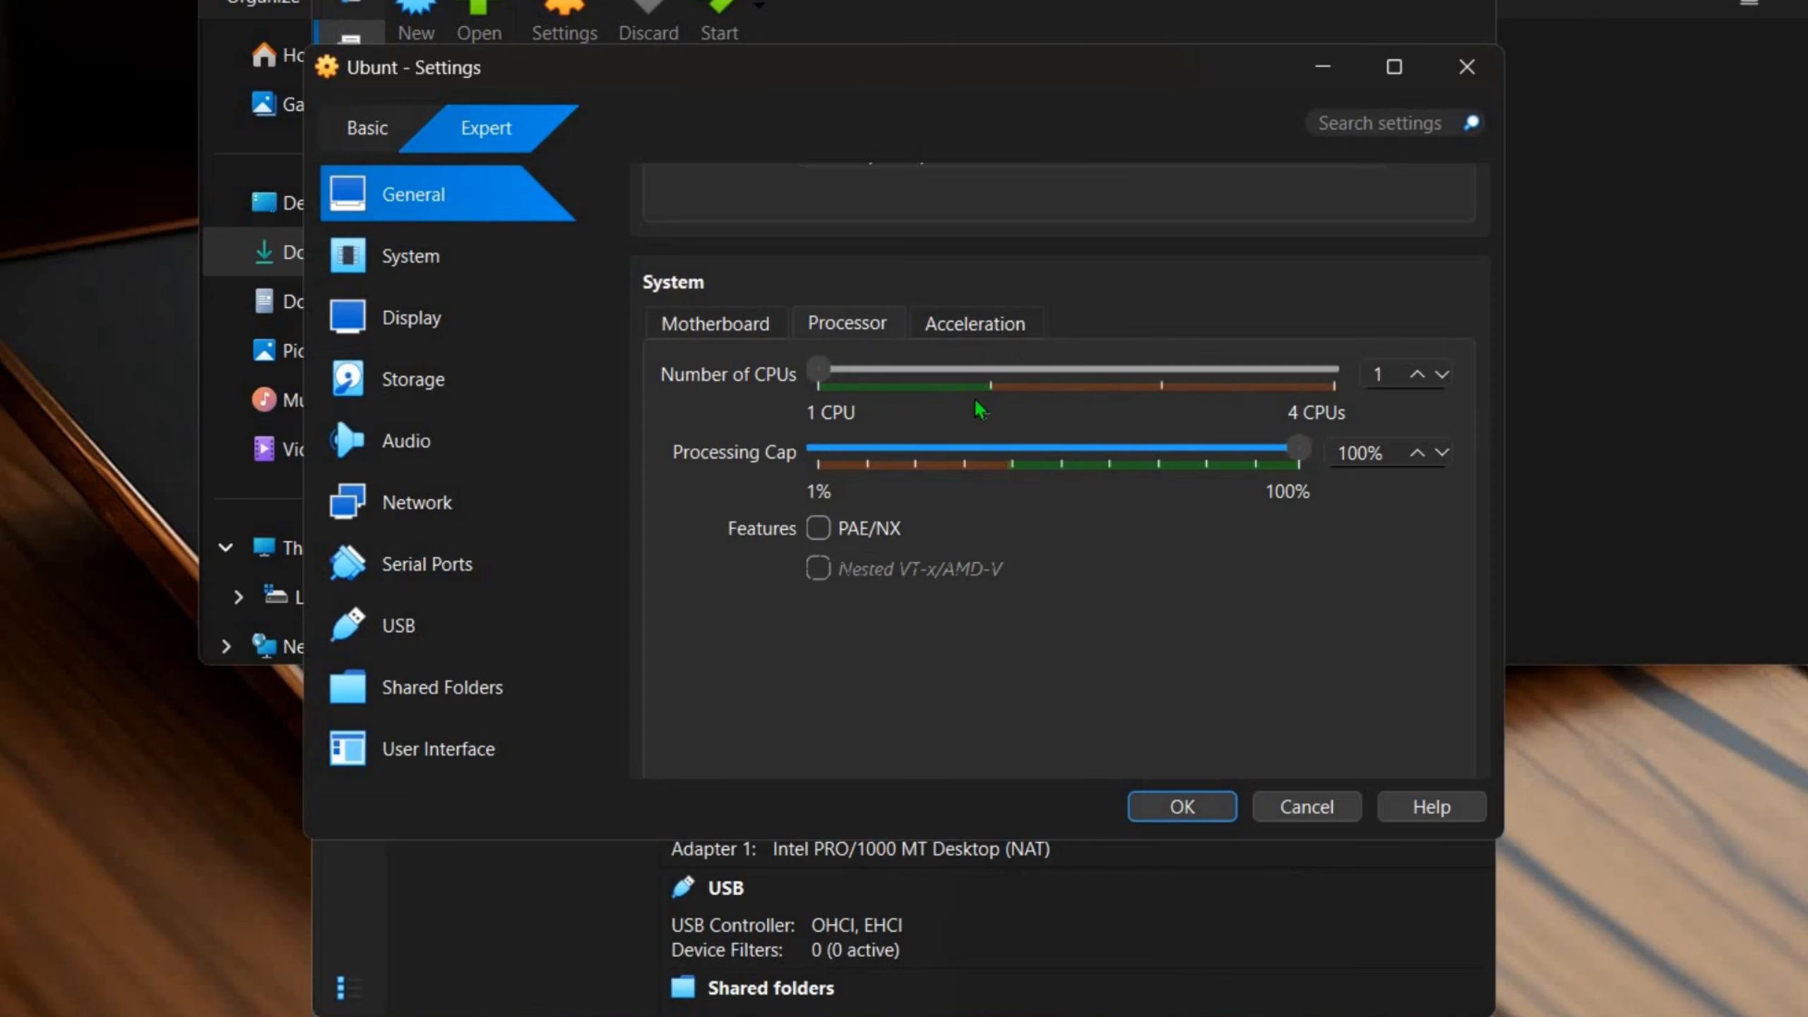
click(945, 328)
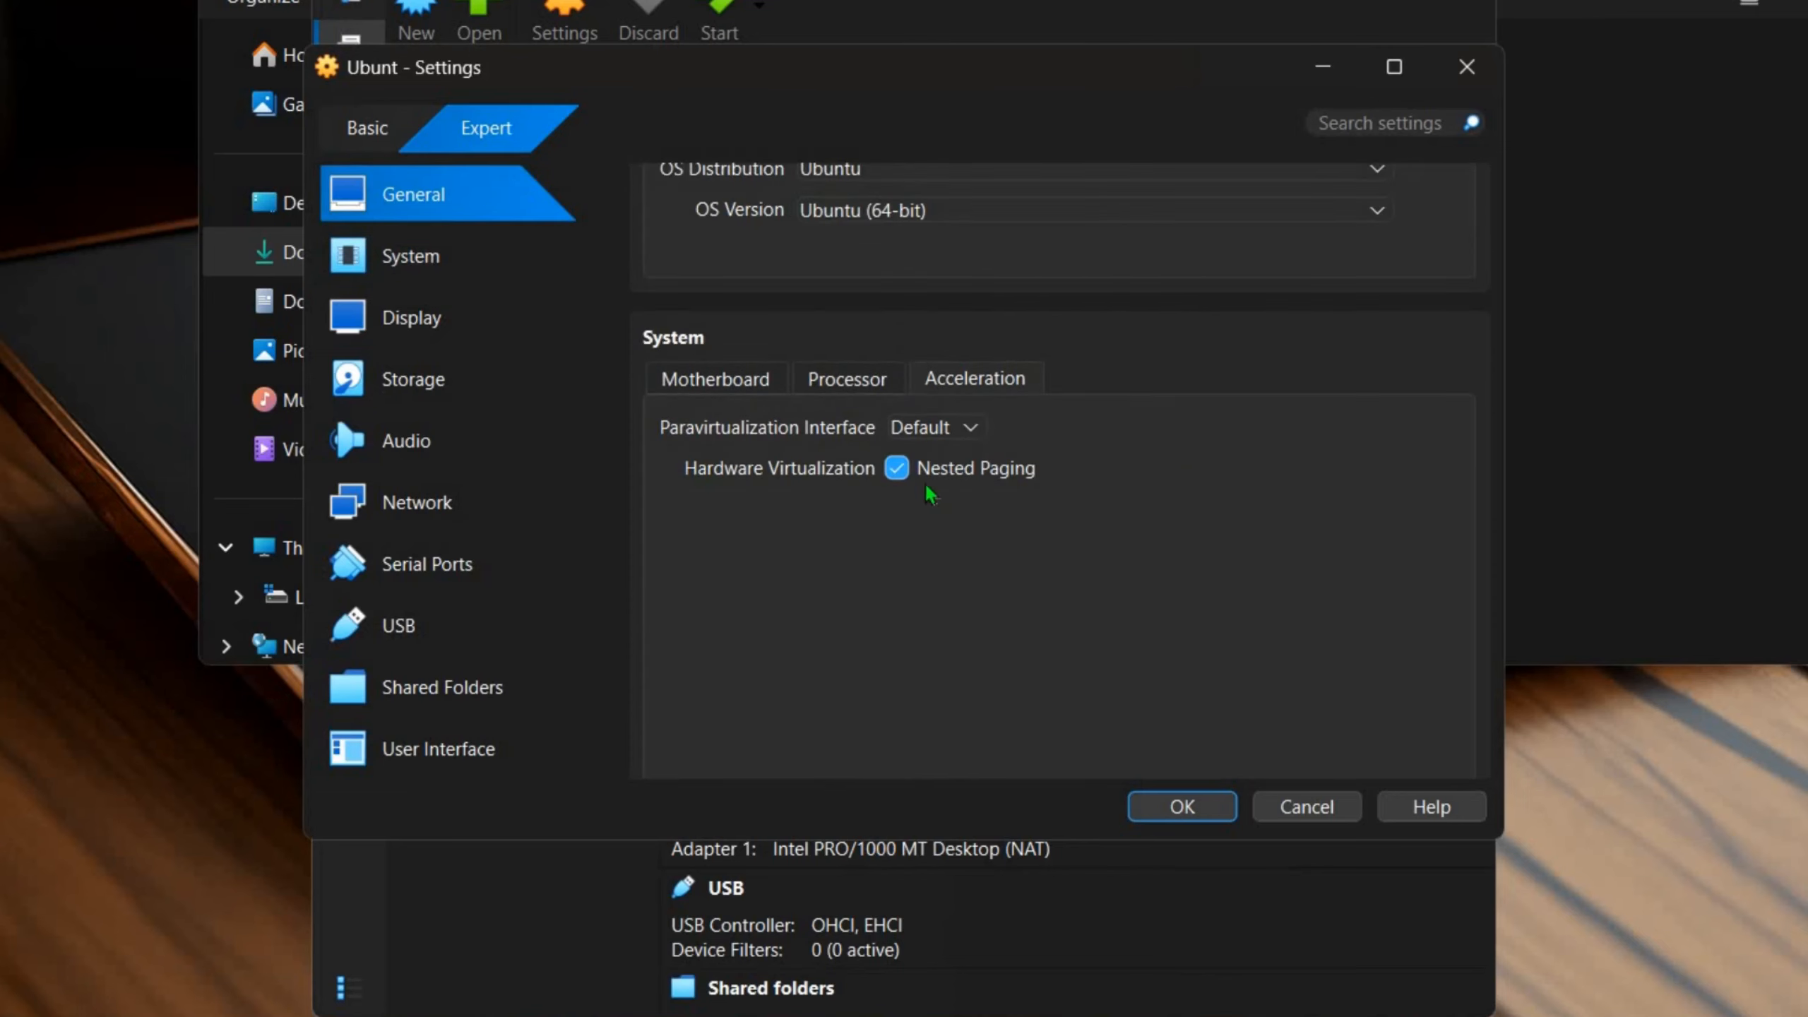
- Set the virtual machine's video memory to 128 MB
scroll(945, 481, down, 6)
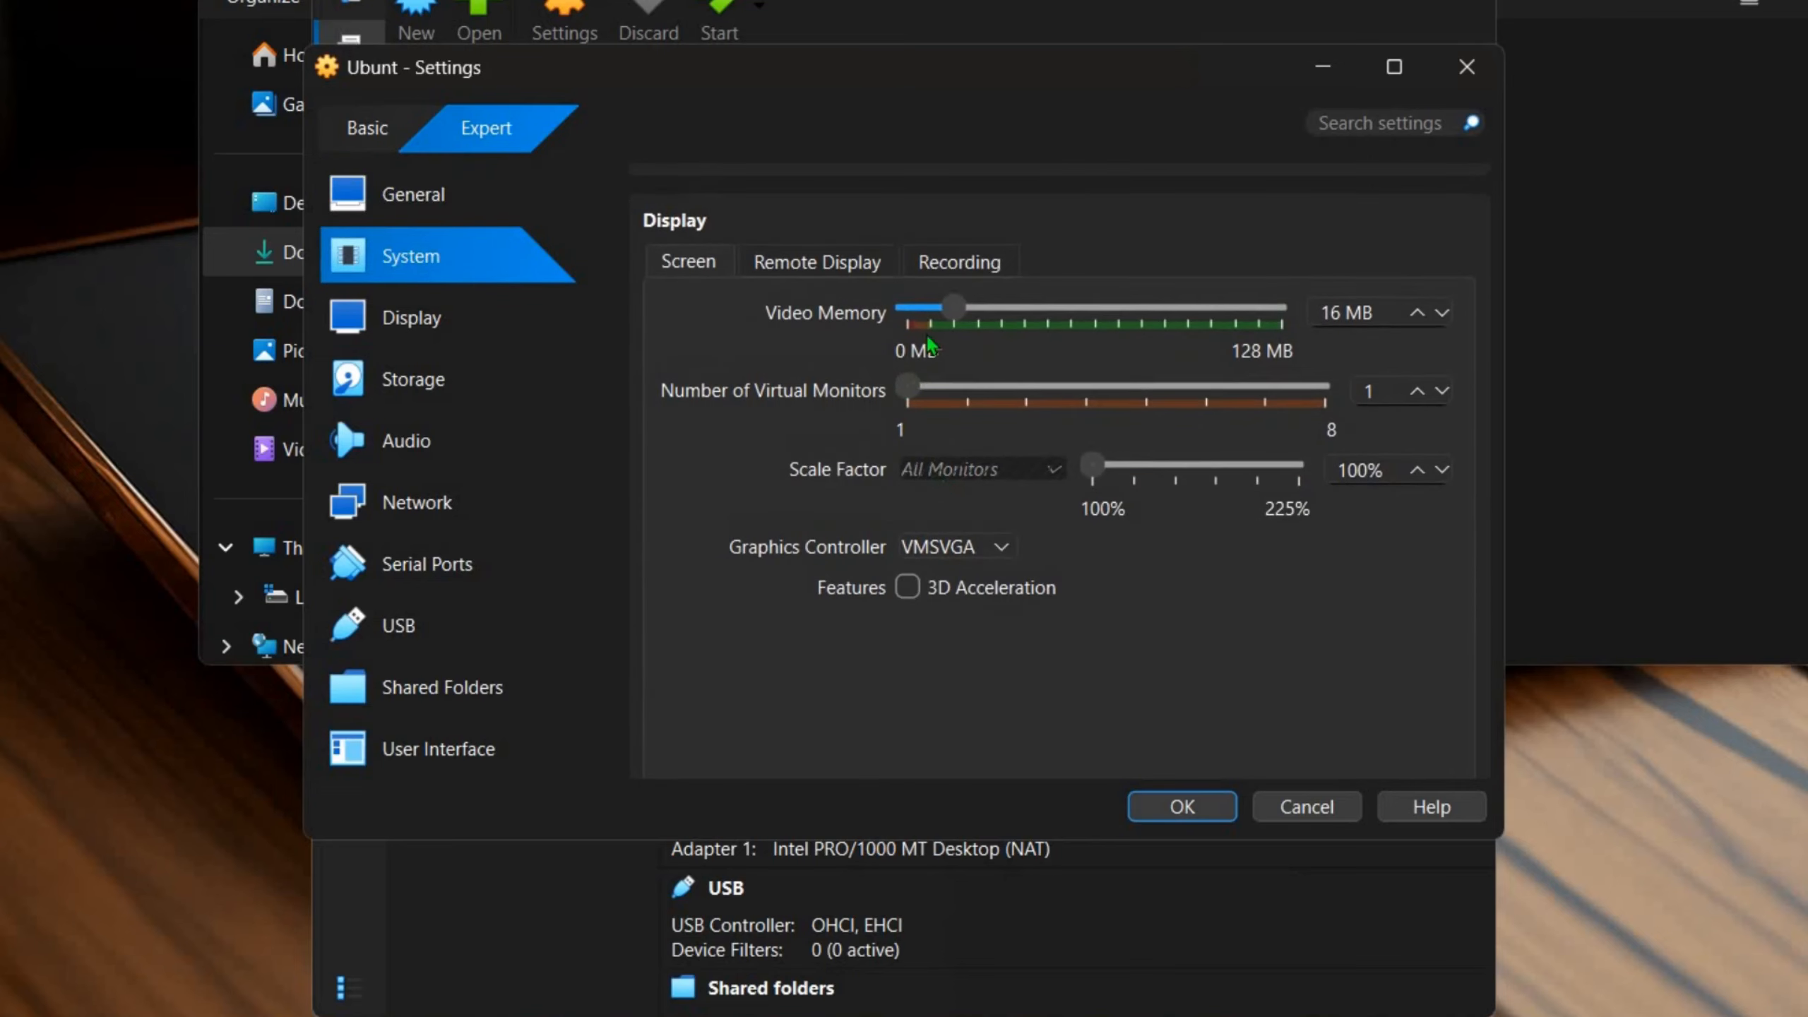
drag(1039, 322, 1281, 324)
scroll(853, 630, down, 3)
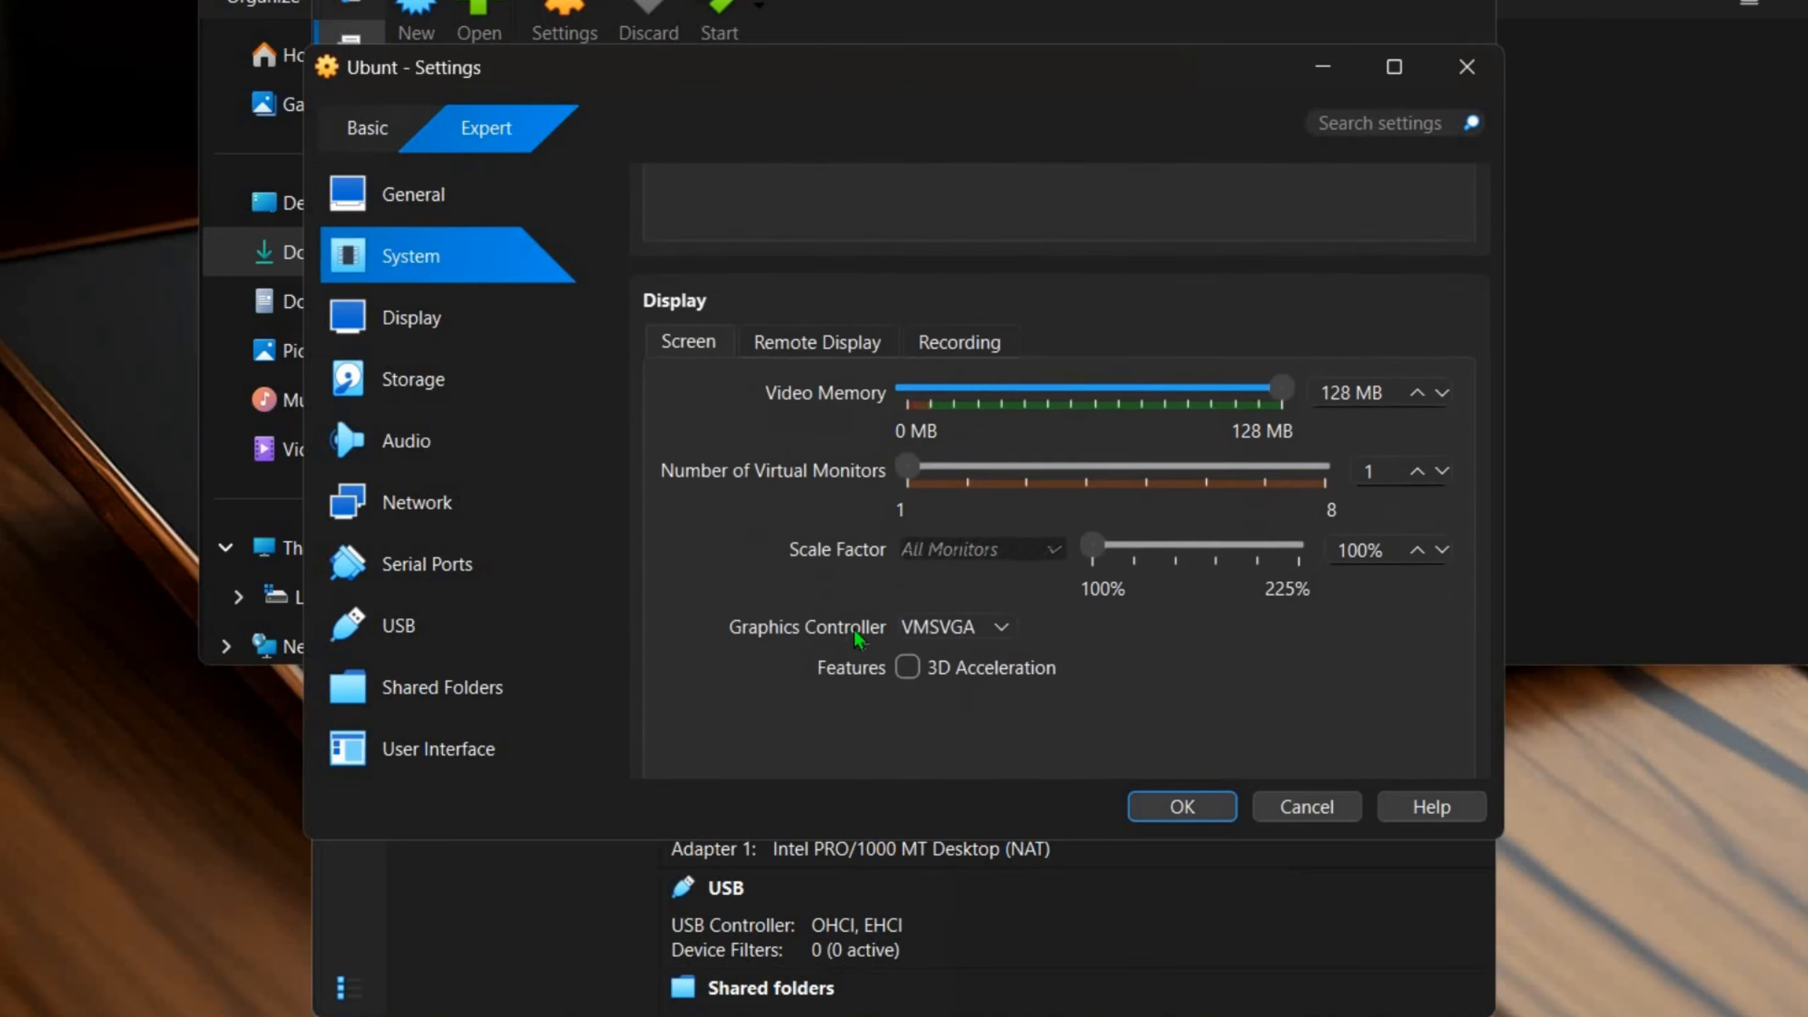
- Attach ubuntu-25.10-desktop-amd64.iso from the Downloads folder to the empty optical drive of the IDE controller
scroll(853, 627, down, 3)
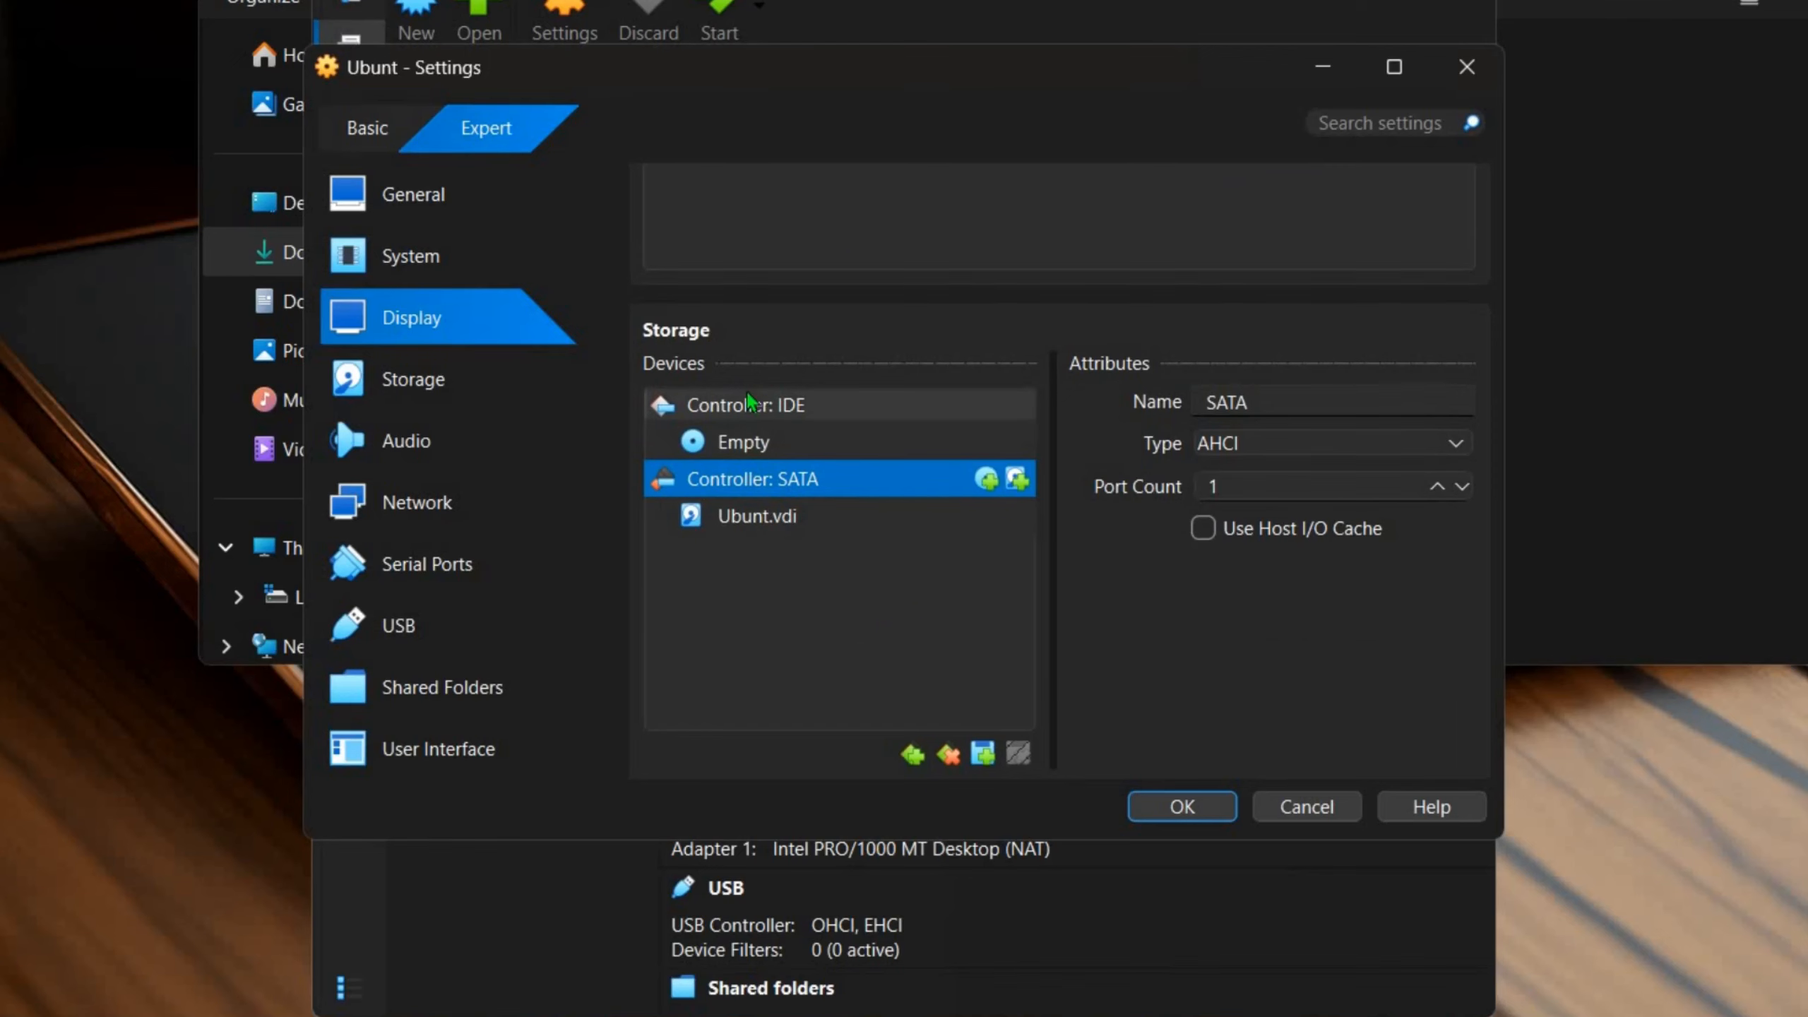
click(760, 405)
click(755, 440)
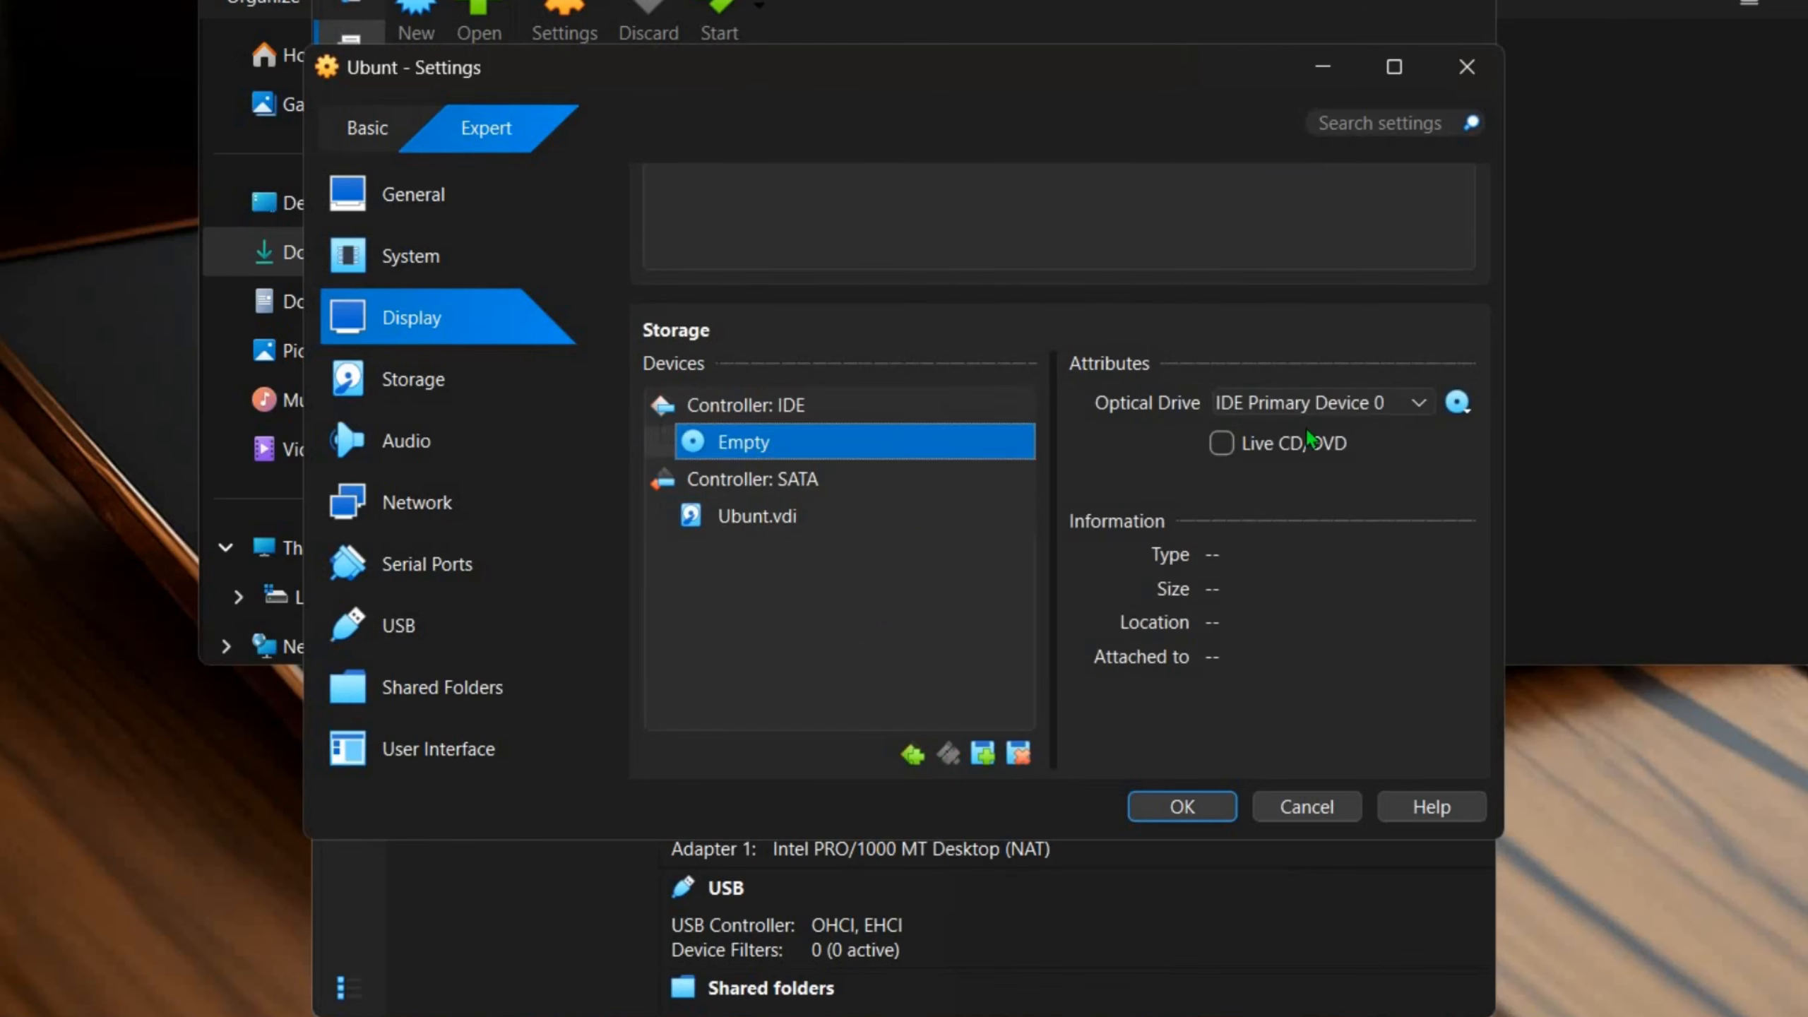
click(1457, 402)
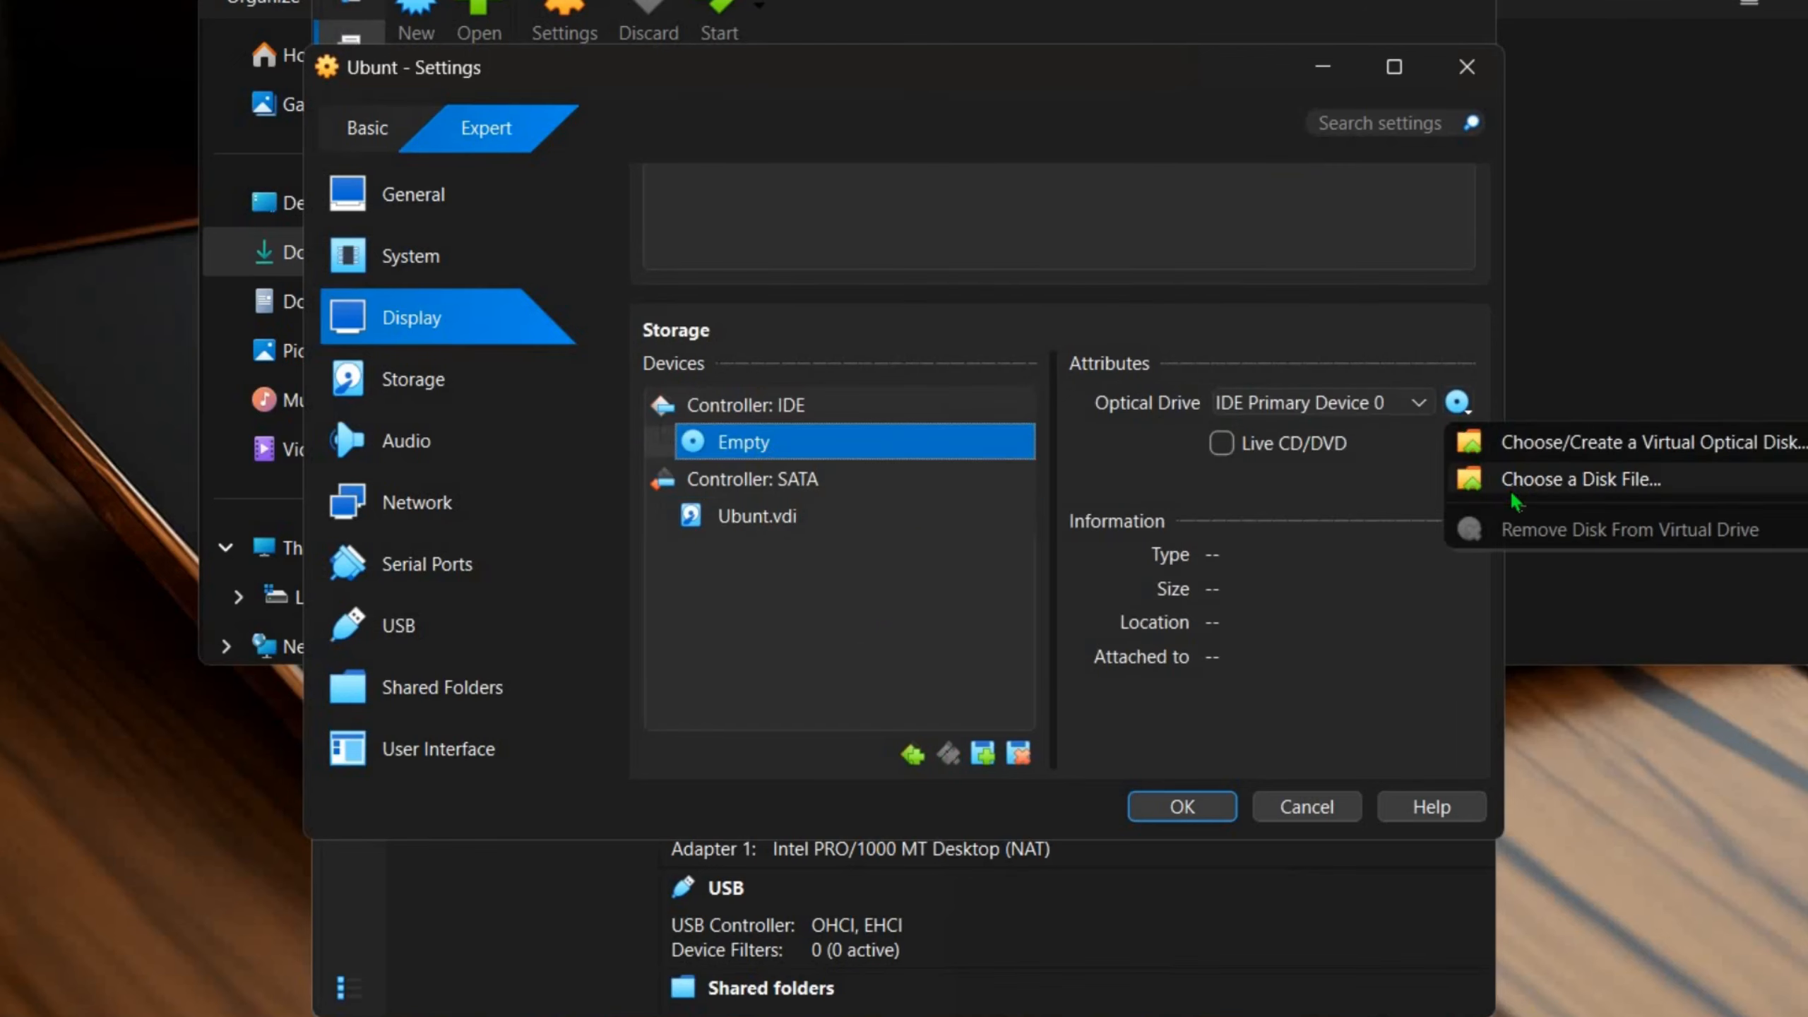
click(1544, 481)
click(446, 441)
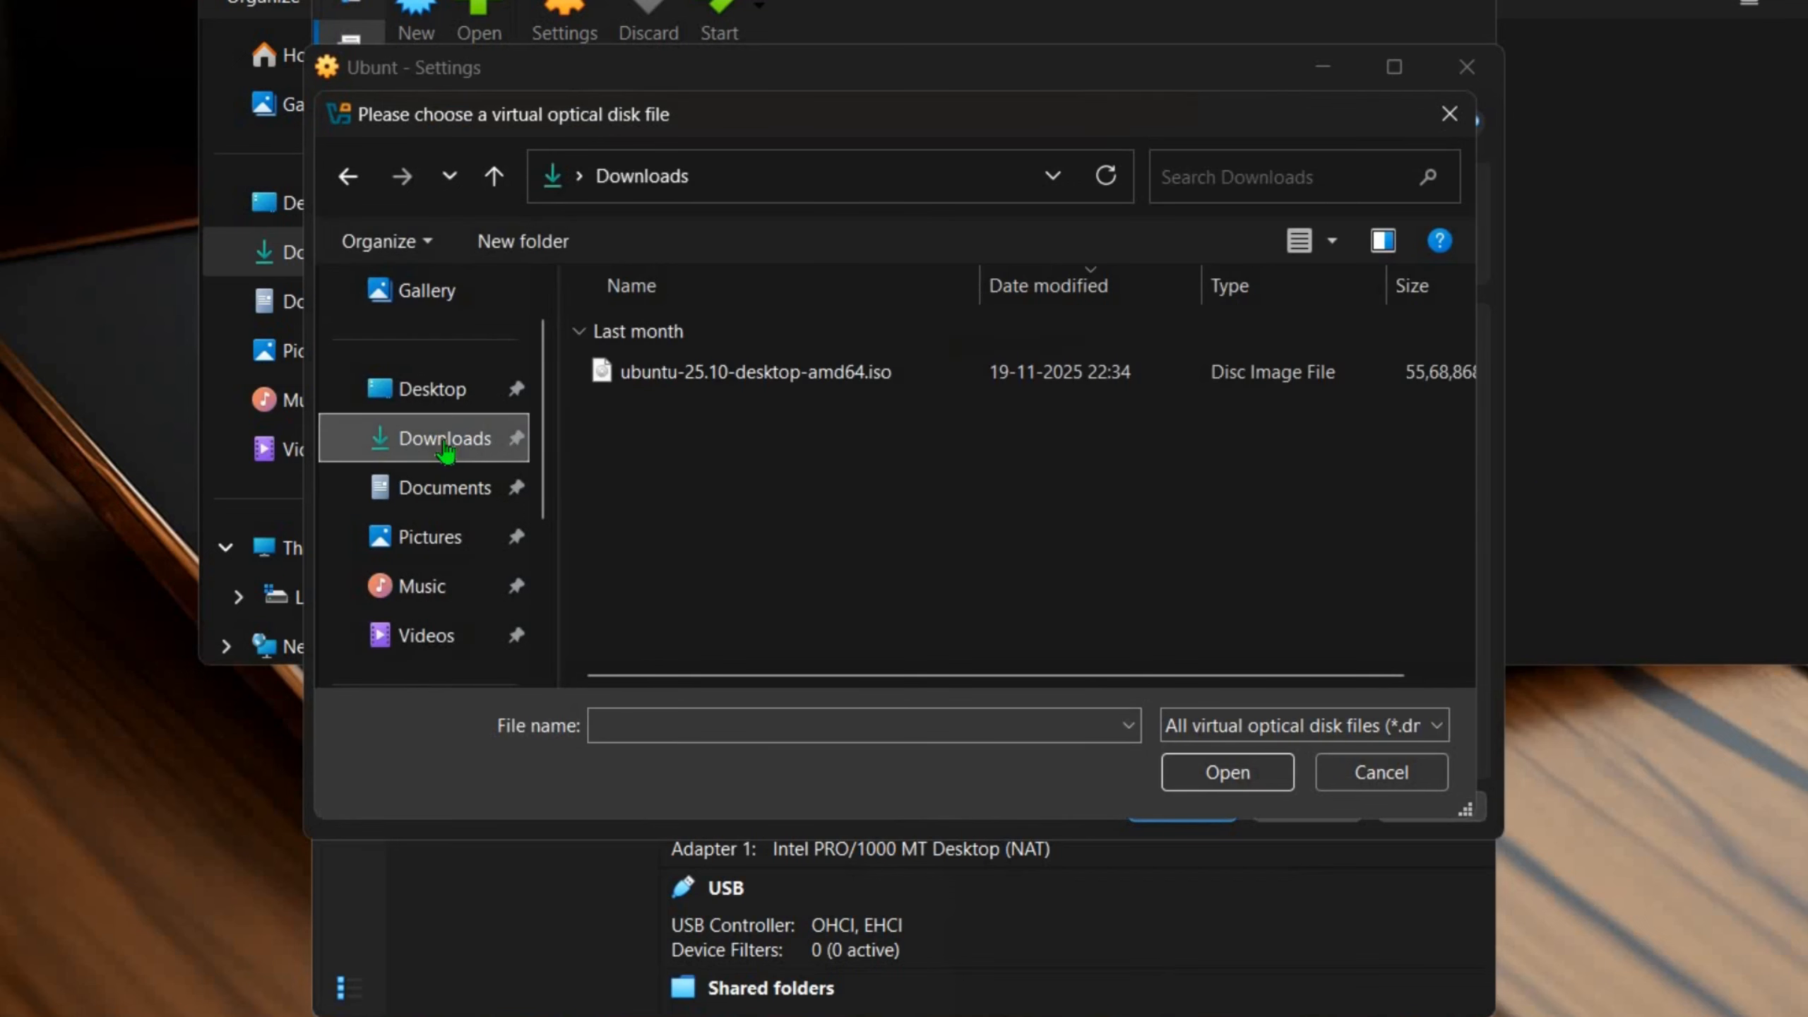
click(651, 372)
click(1228, 772)
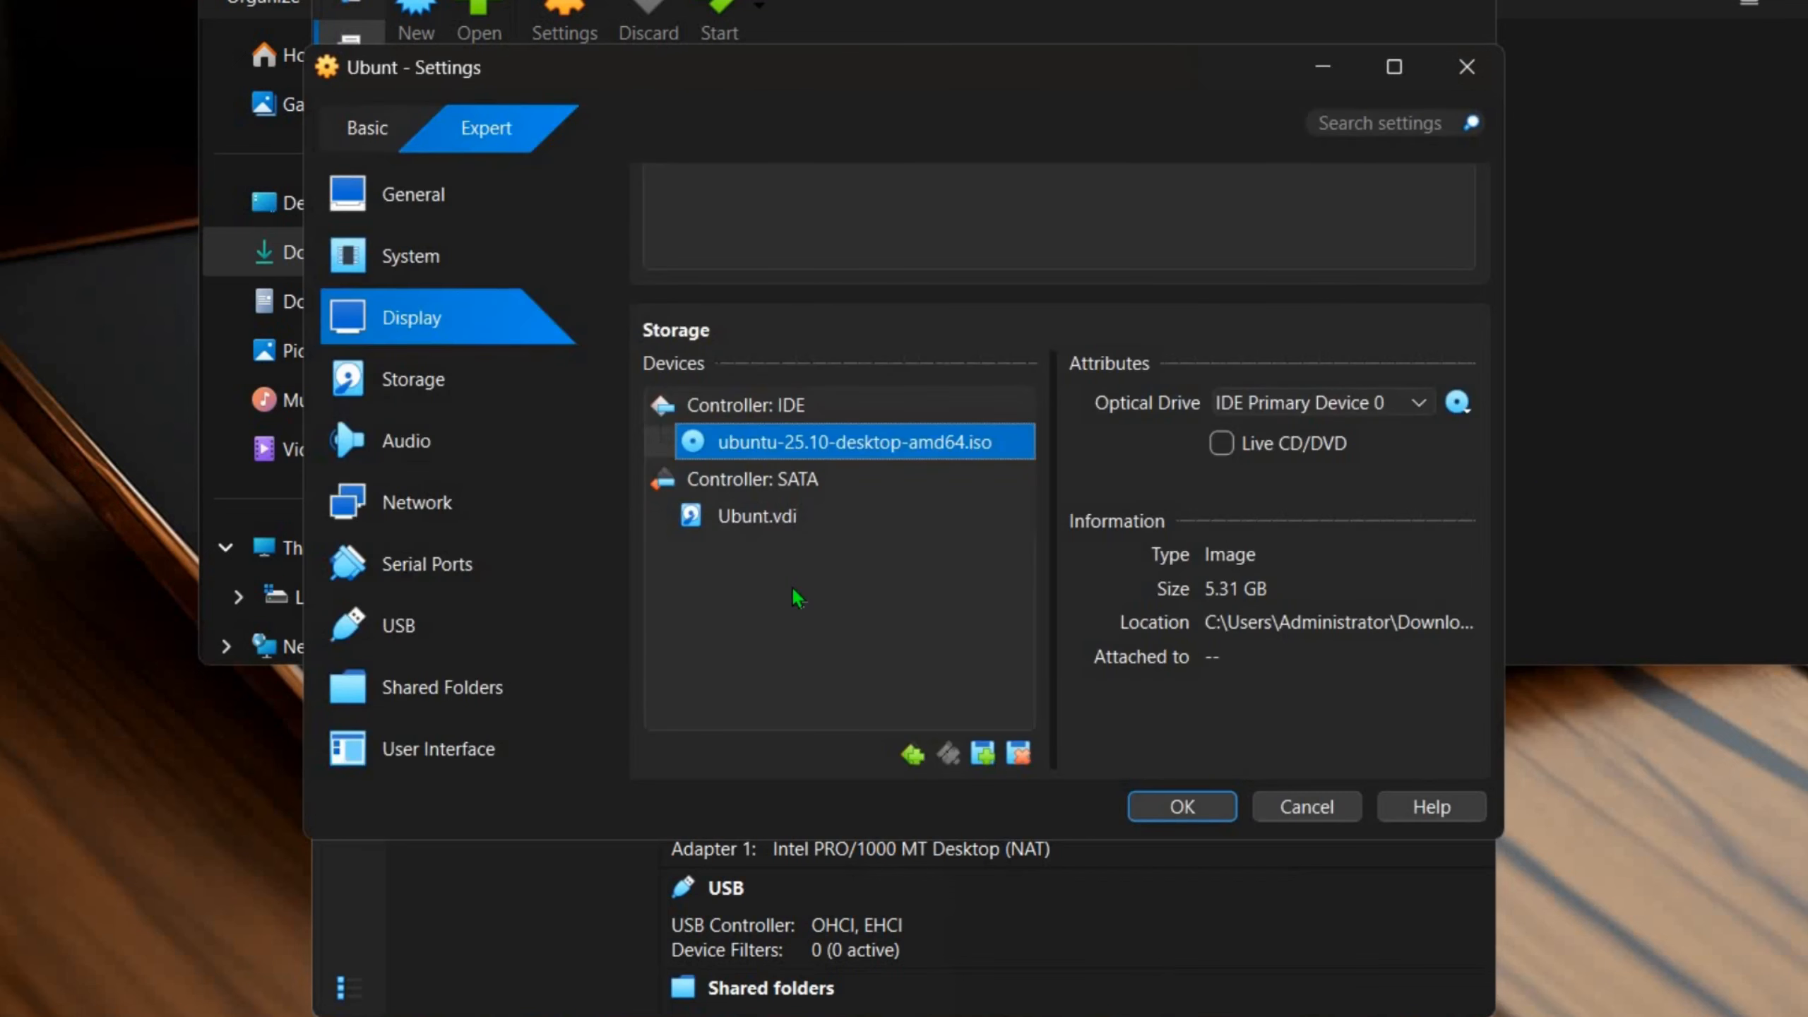
click(764, 523)
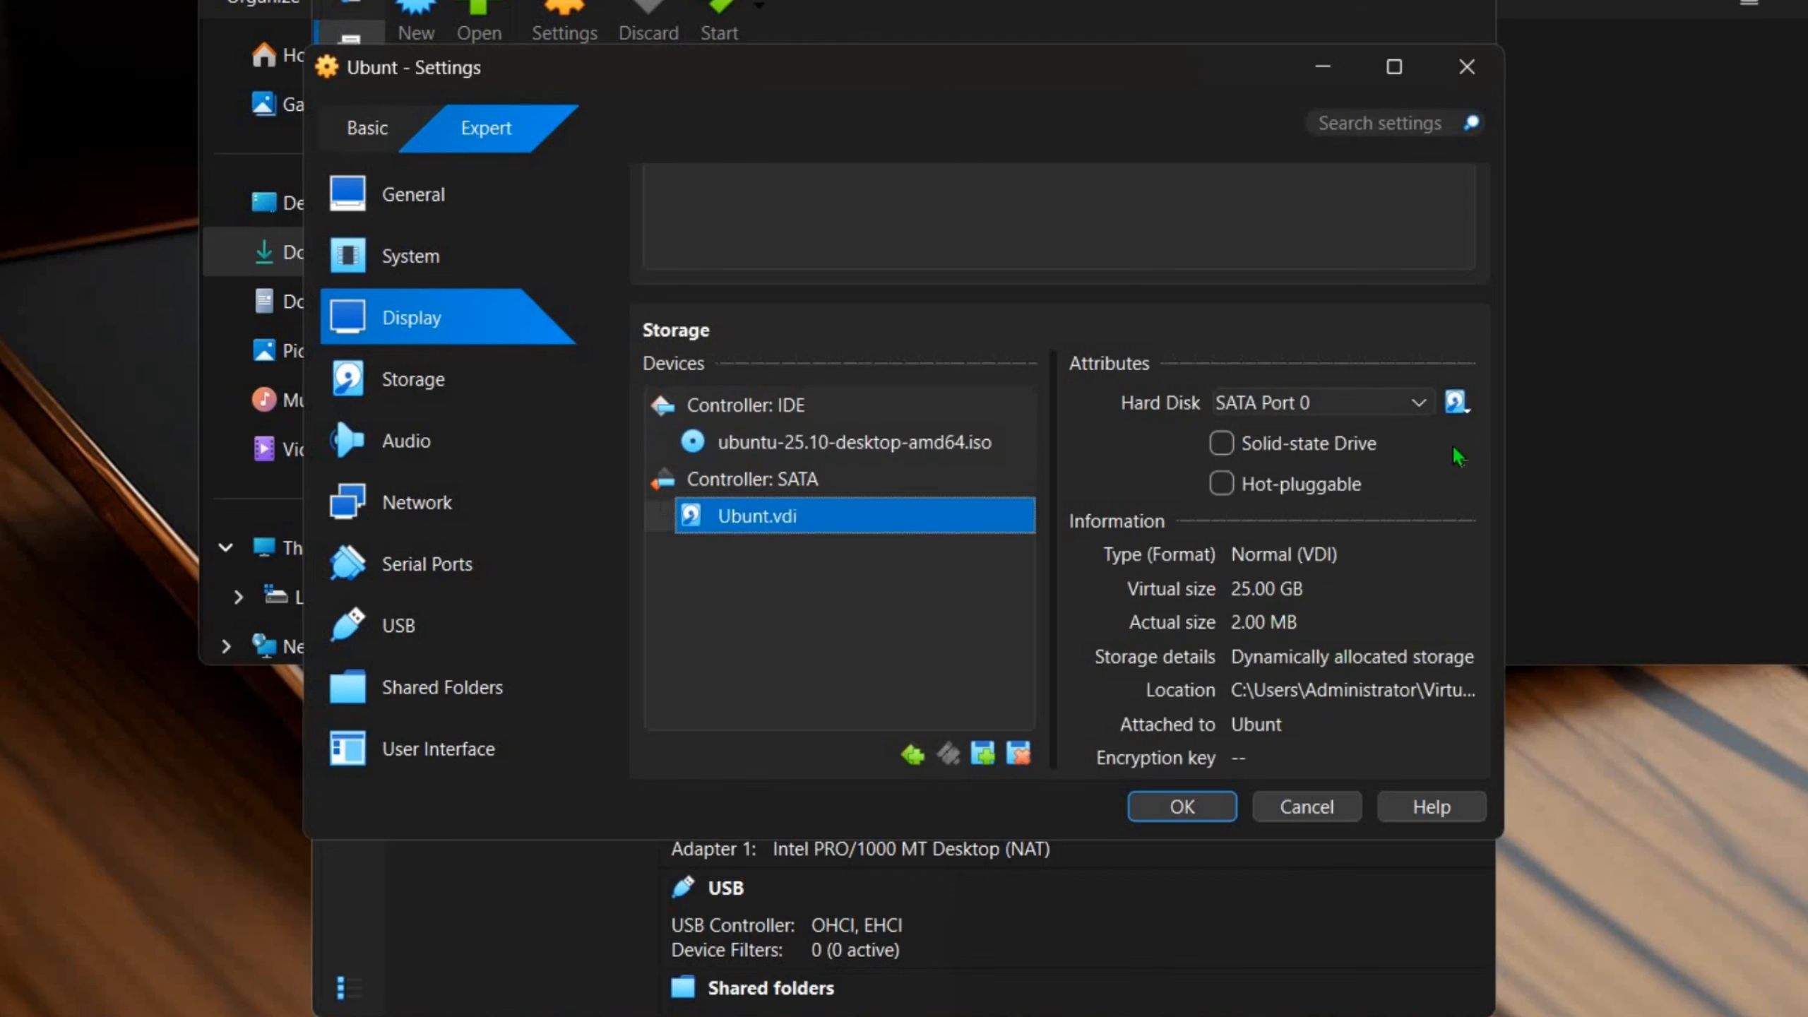
click(1456, 399)
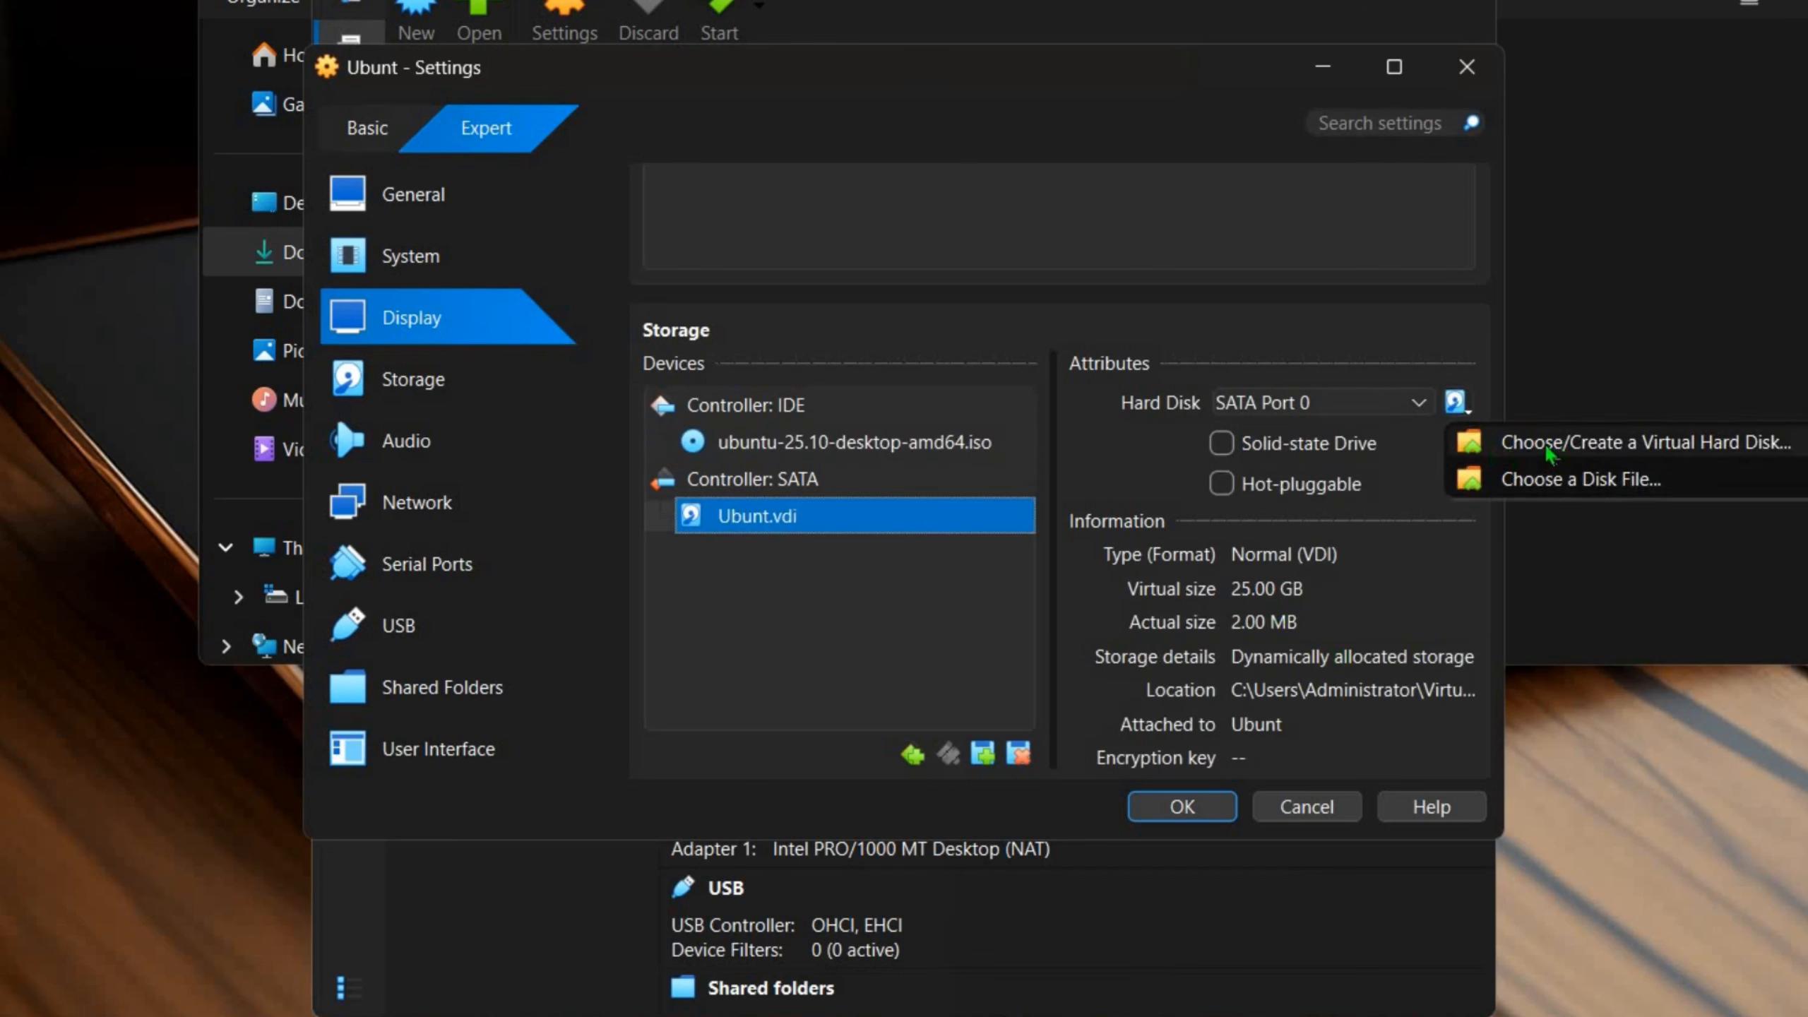
click(1584, 482)
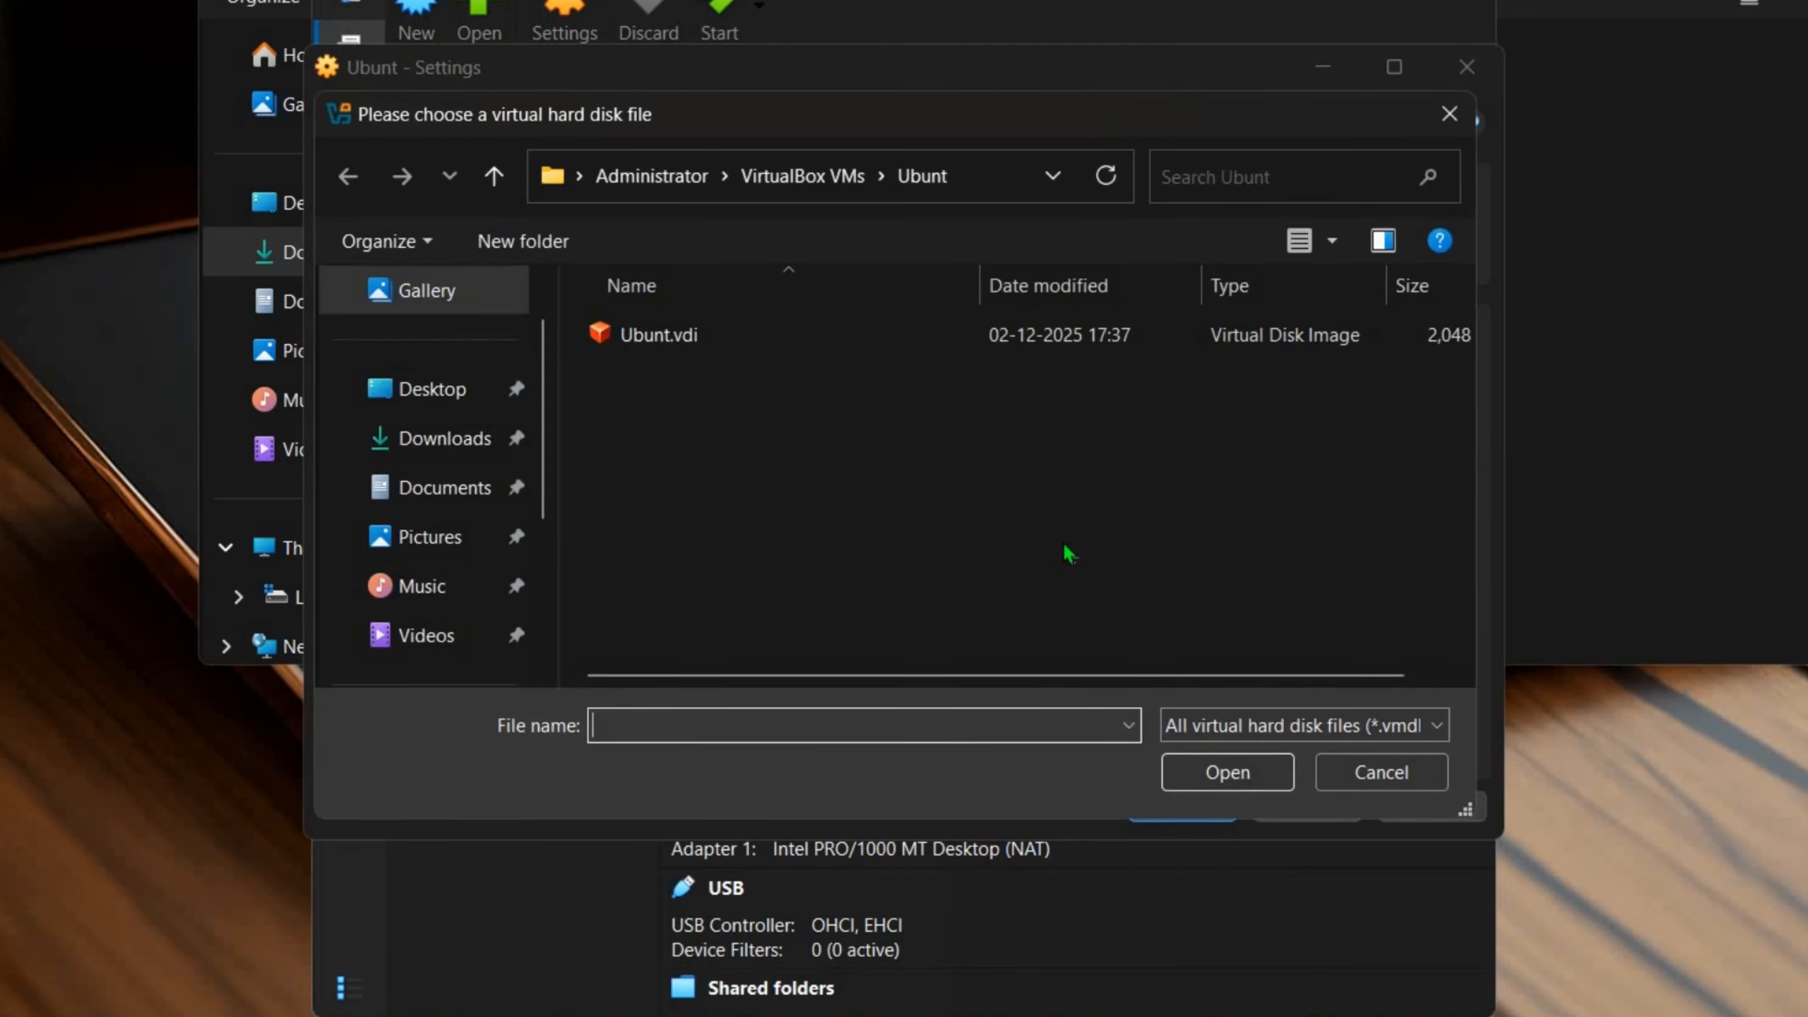
scroll(456, 541, down, 3)
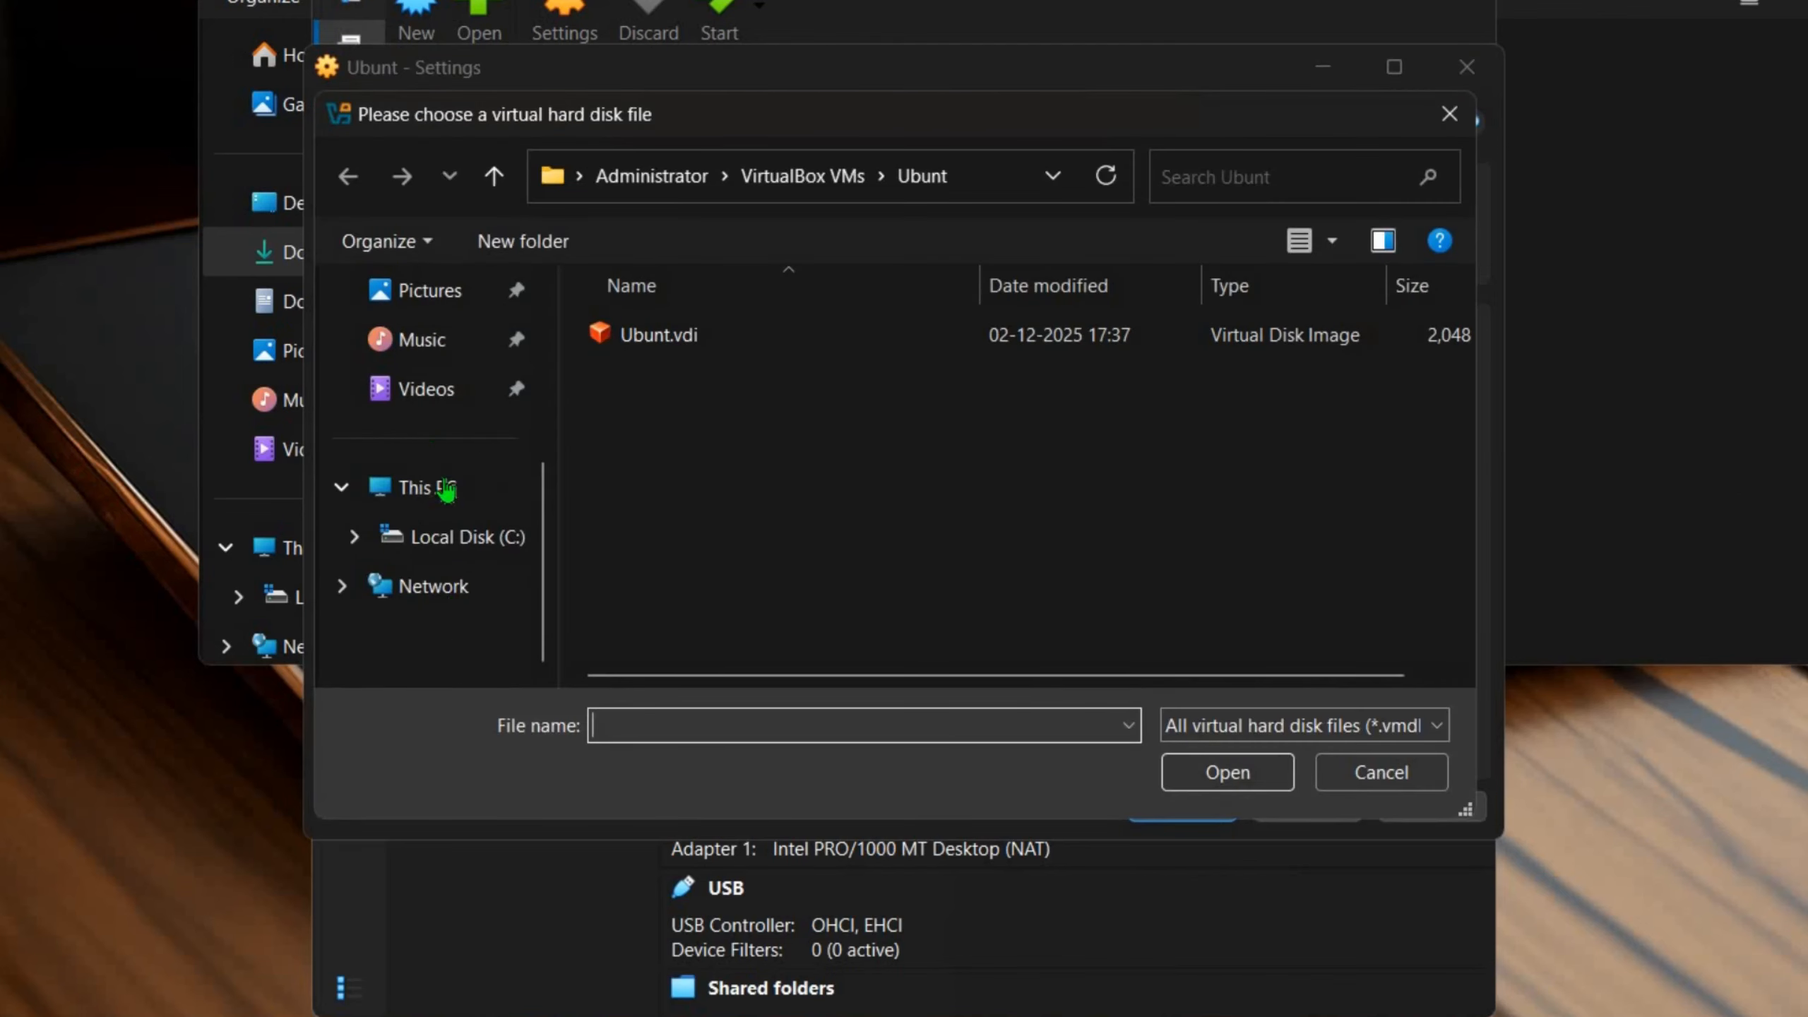
click(447, 488)
key(Escape)
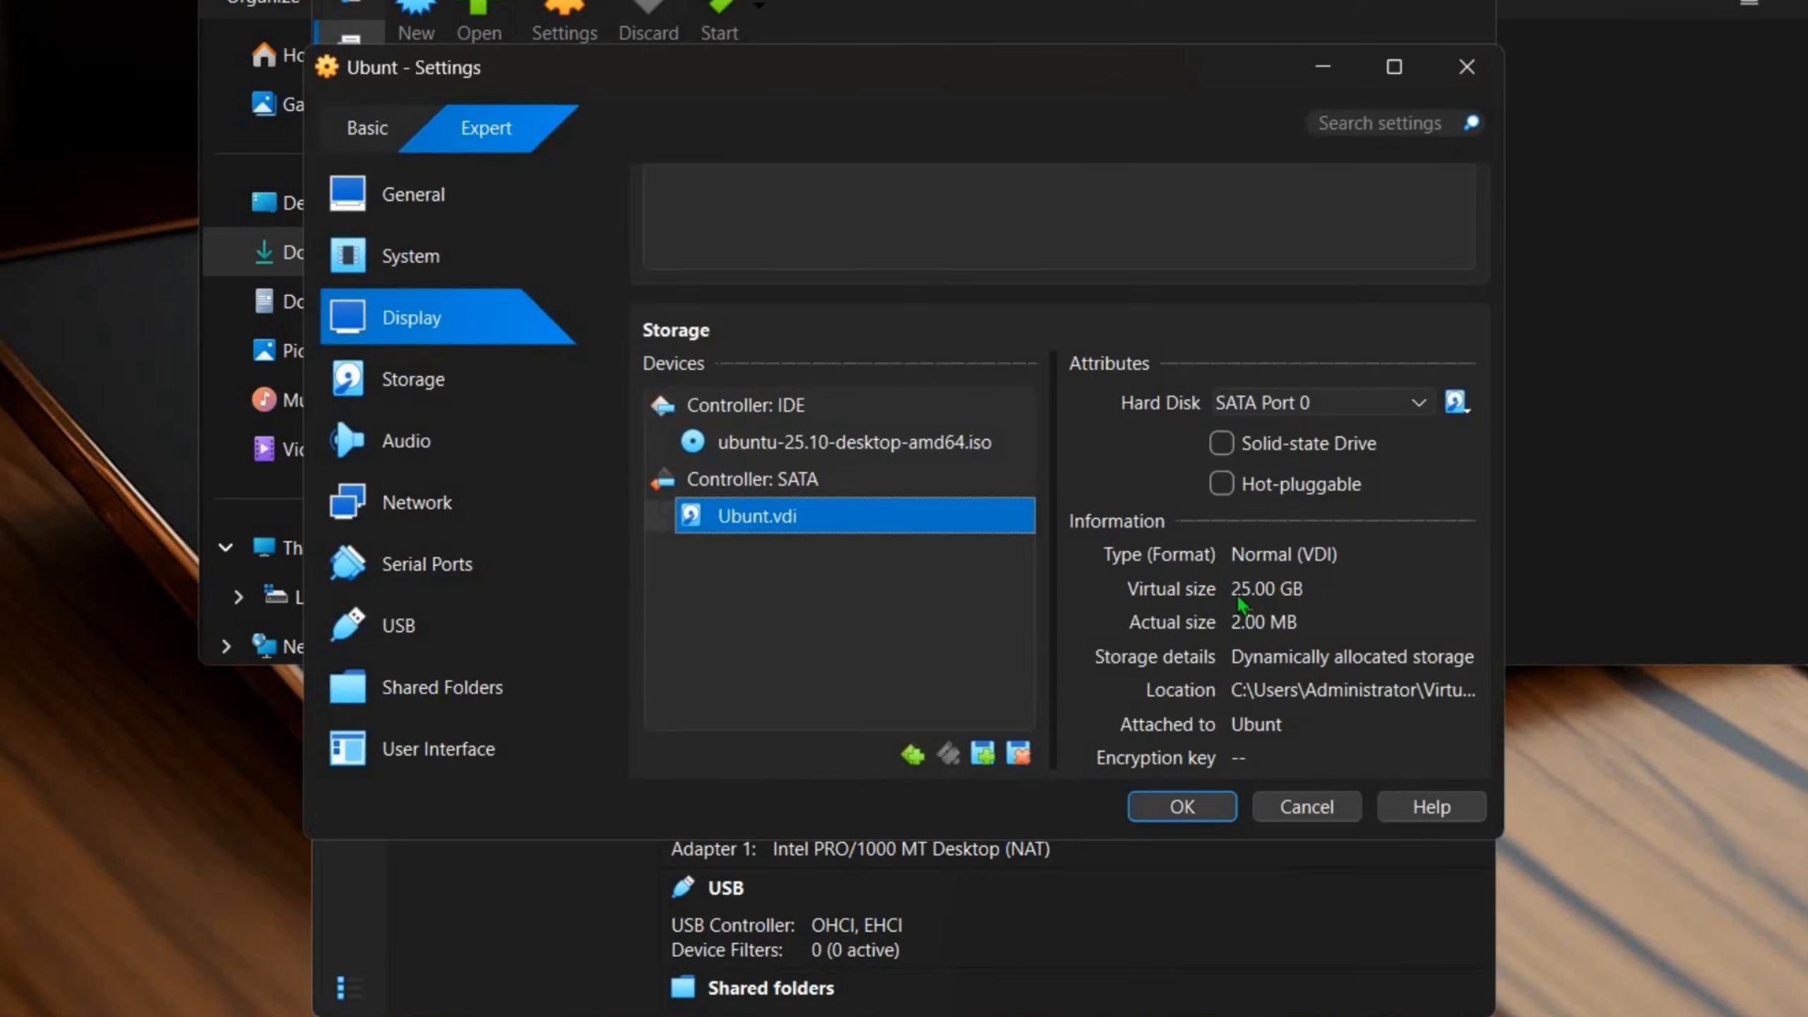
- Keep the network adapter attached to NAT, look through the remaining settings, and save the virtual machine's configuration
scroll(1238, 604, down, 10)
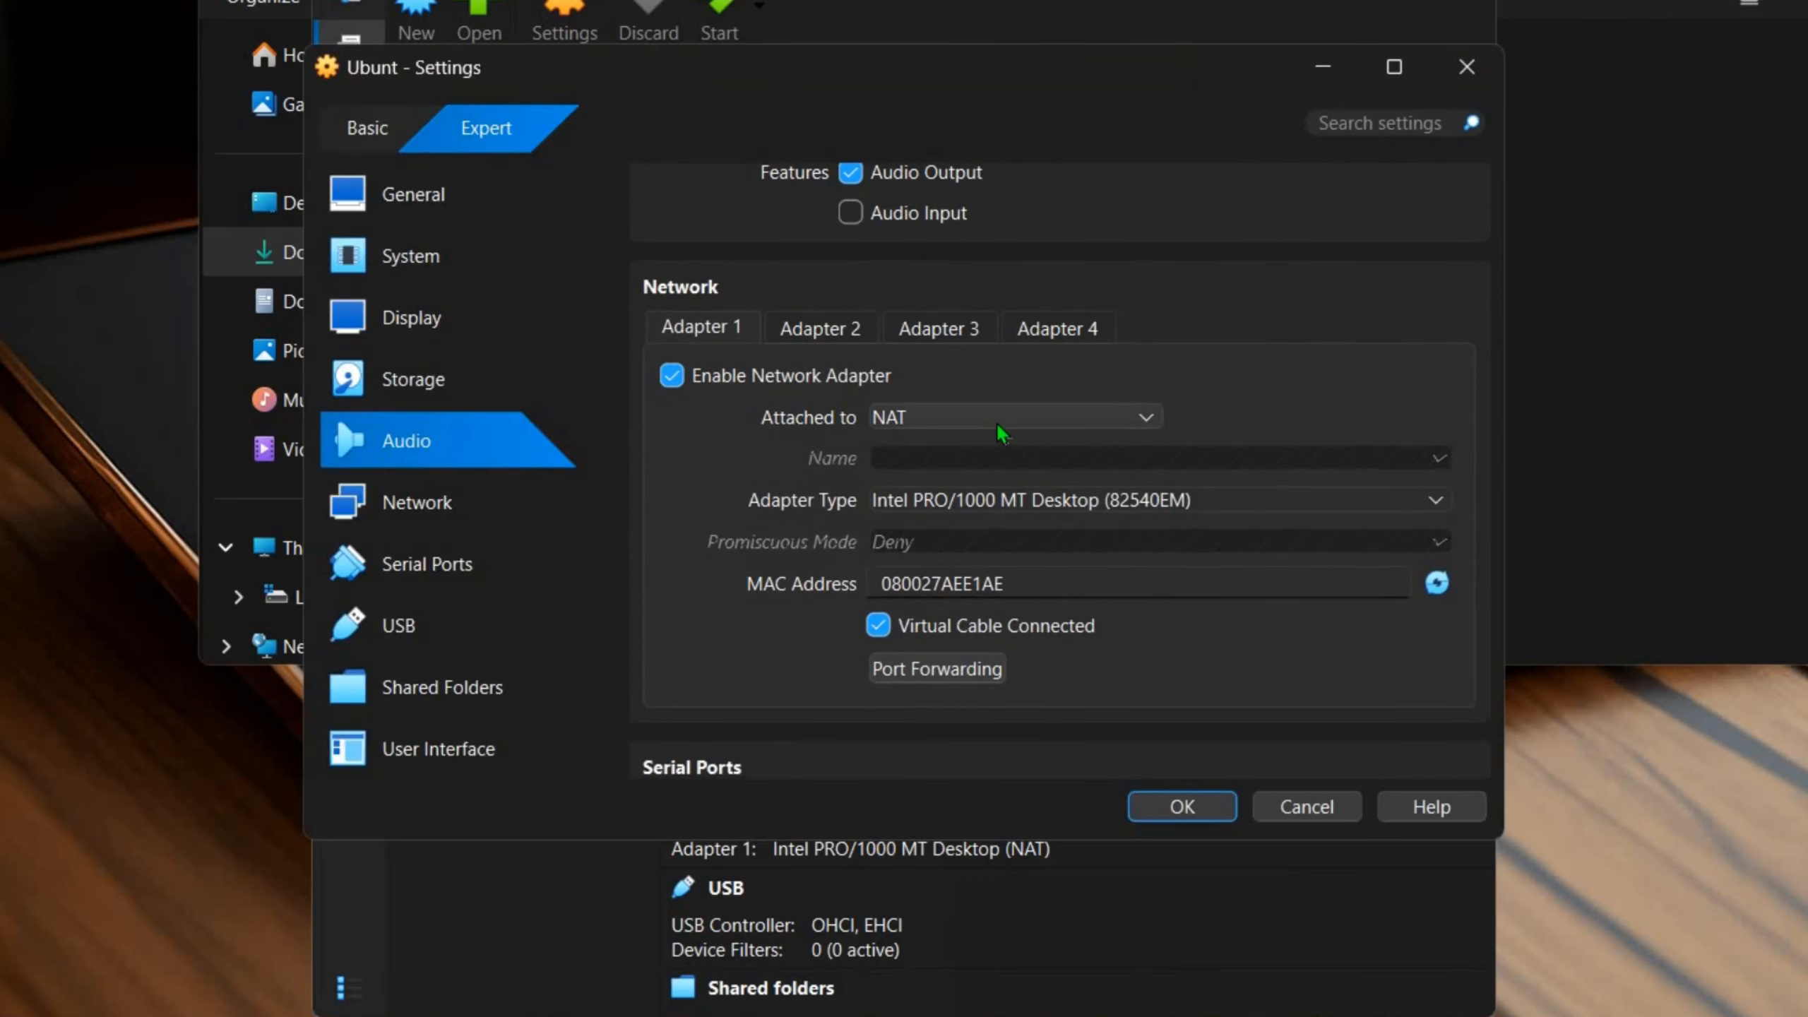
click(1000, 431)
scroll(1219, 389, up, 2)
scroll(1219, 389, down, 15)
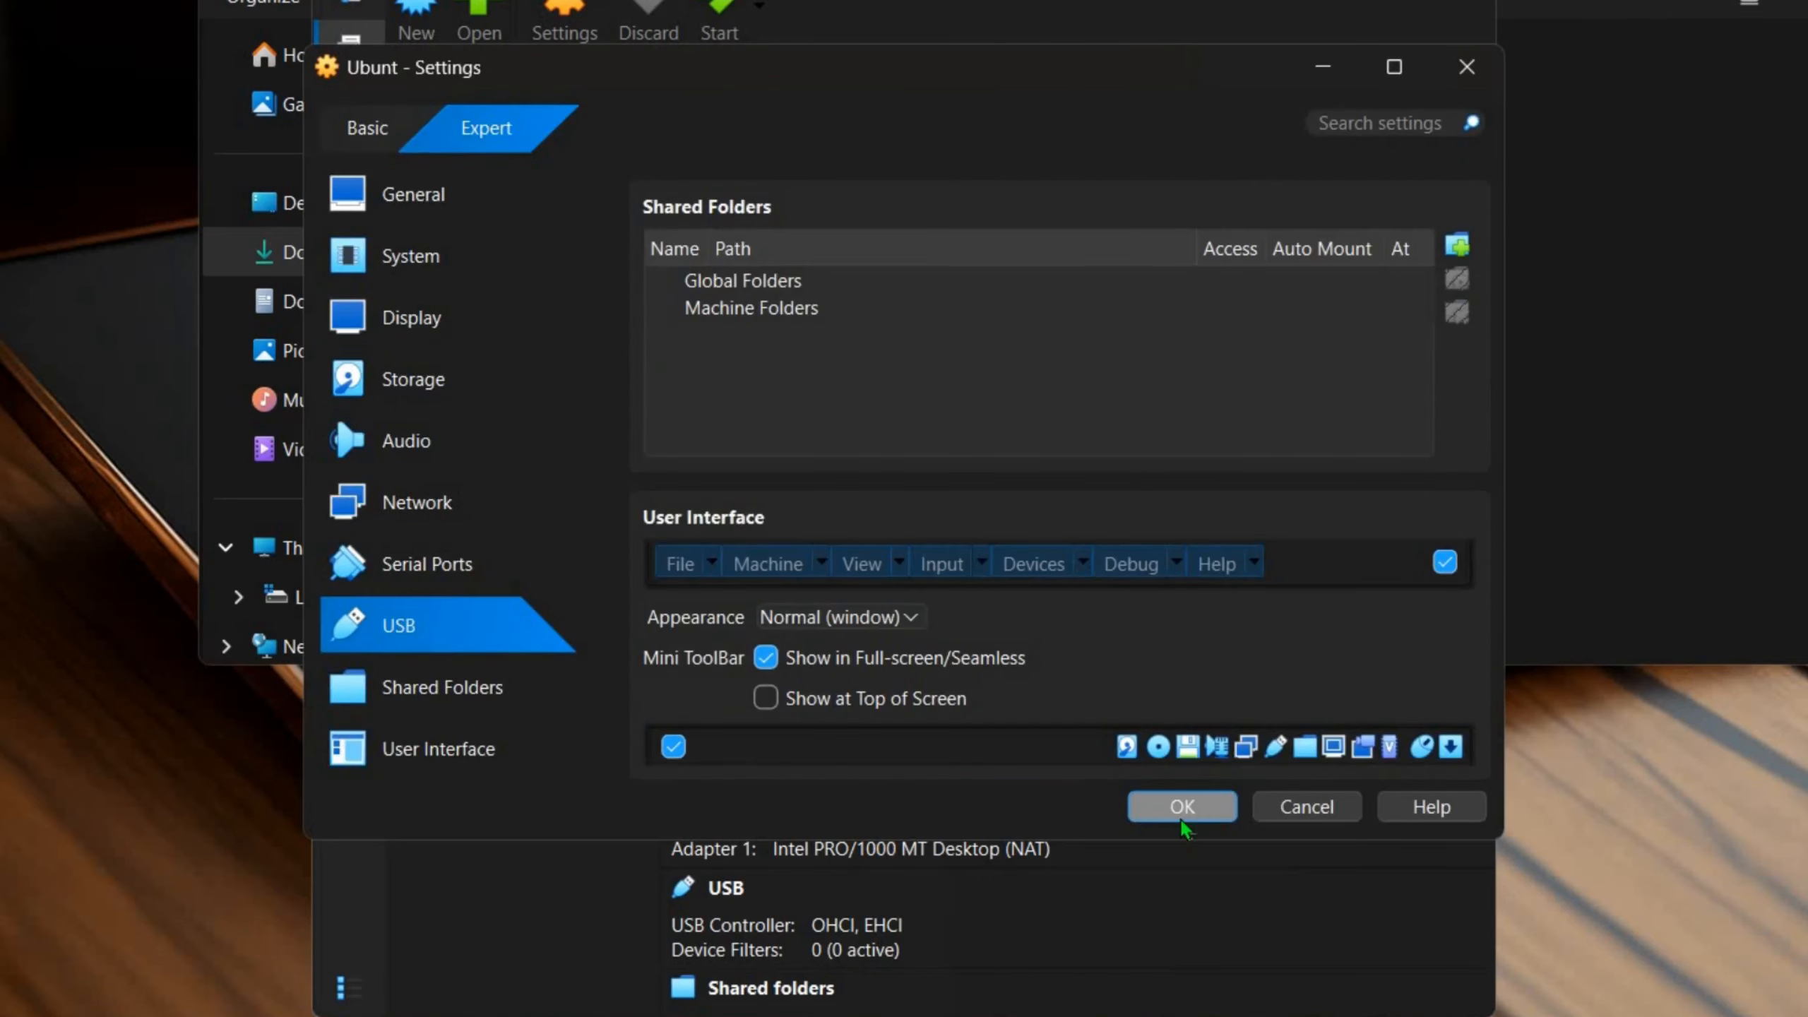
click(1181, 812)
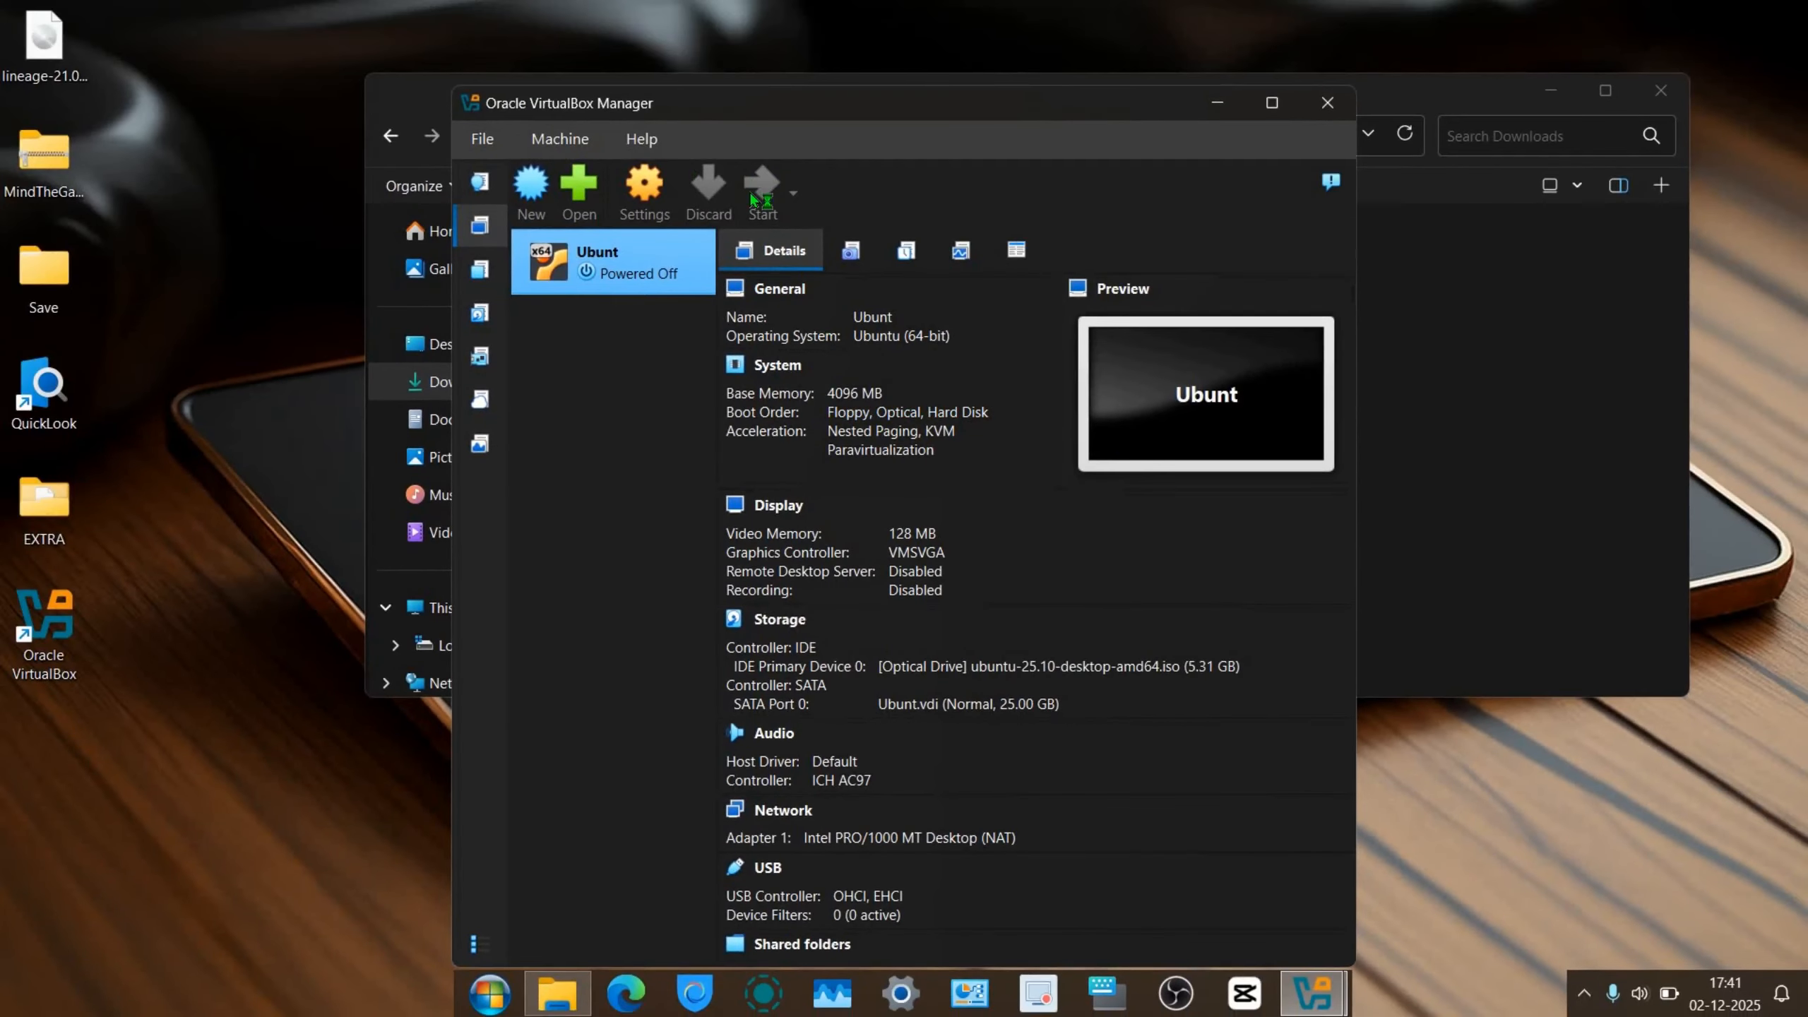
- Try to boot Ubuntu 25.10 in the virtual machine and power the machine off
click(760, 187)
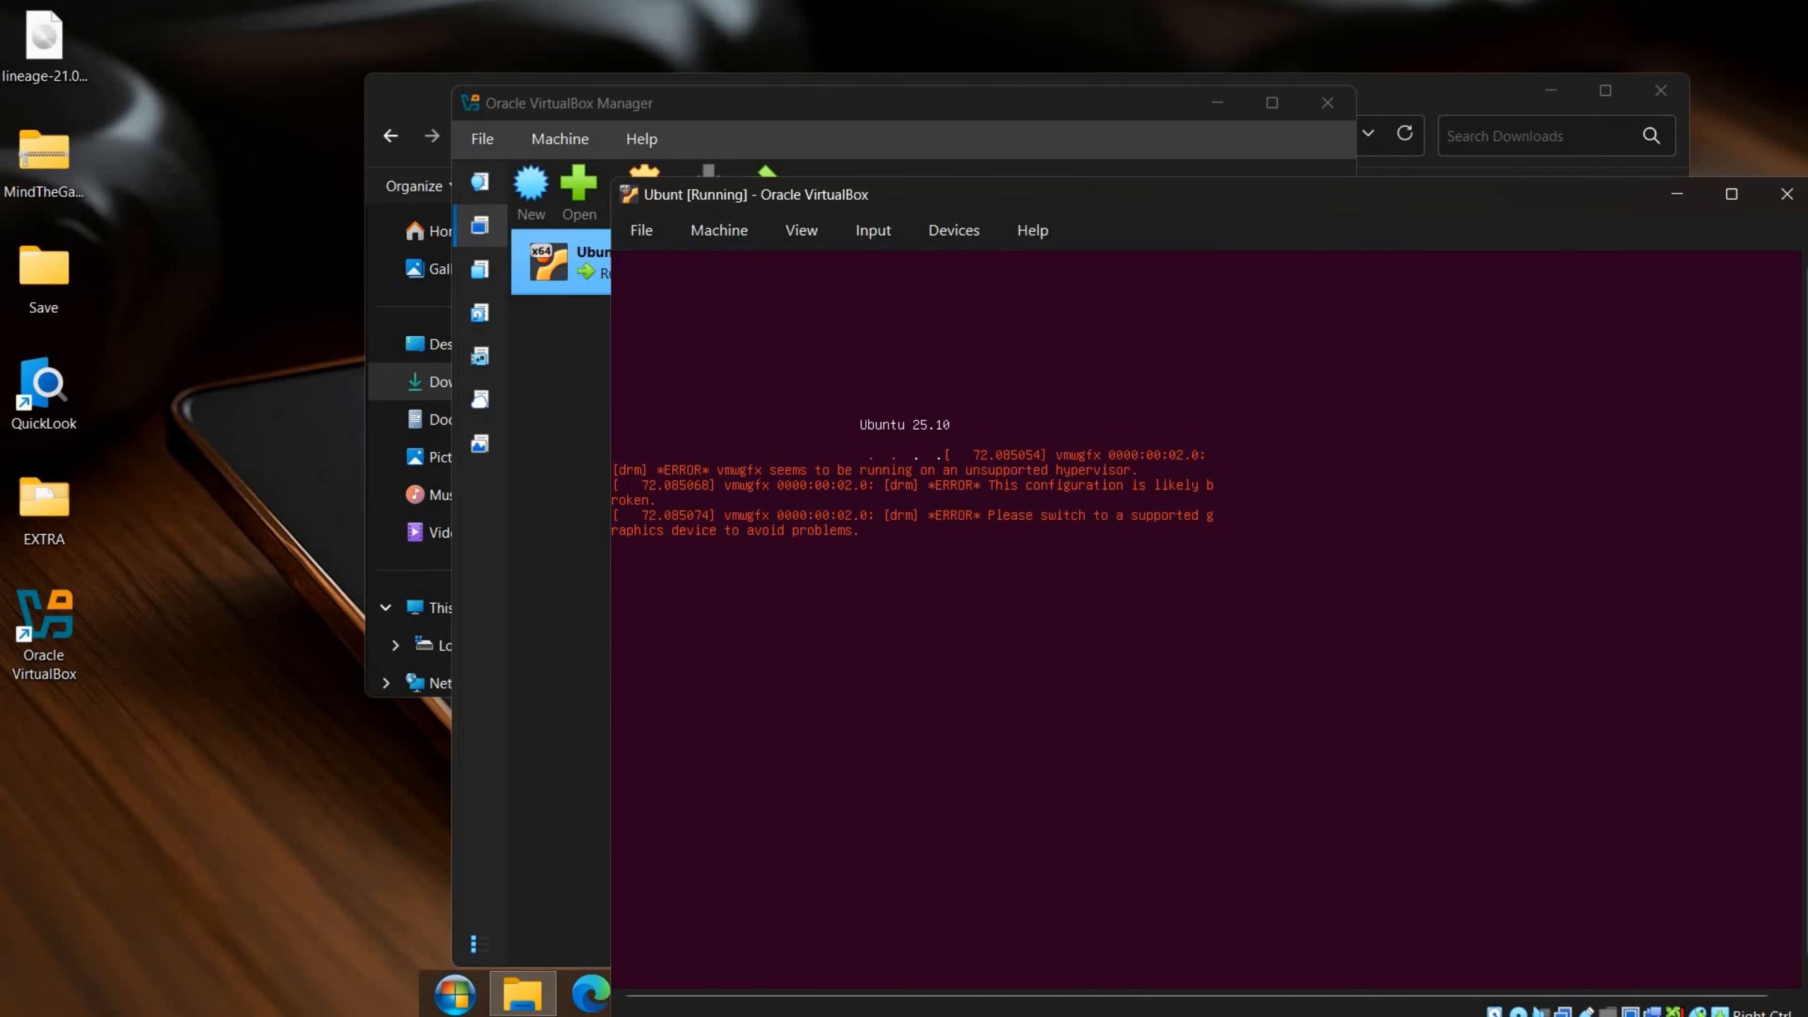
drag(1433, 209, 1213, 126)
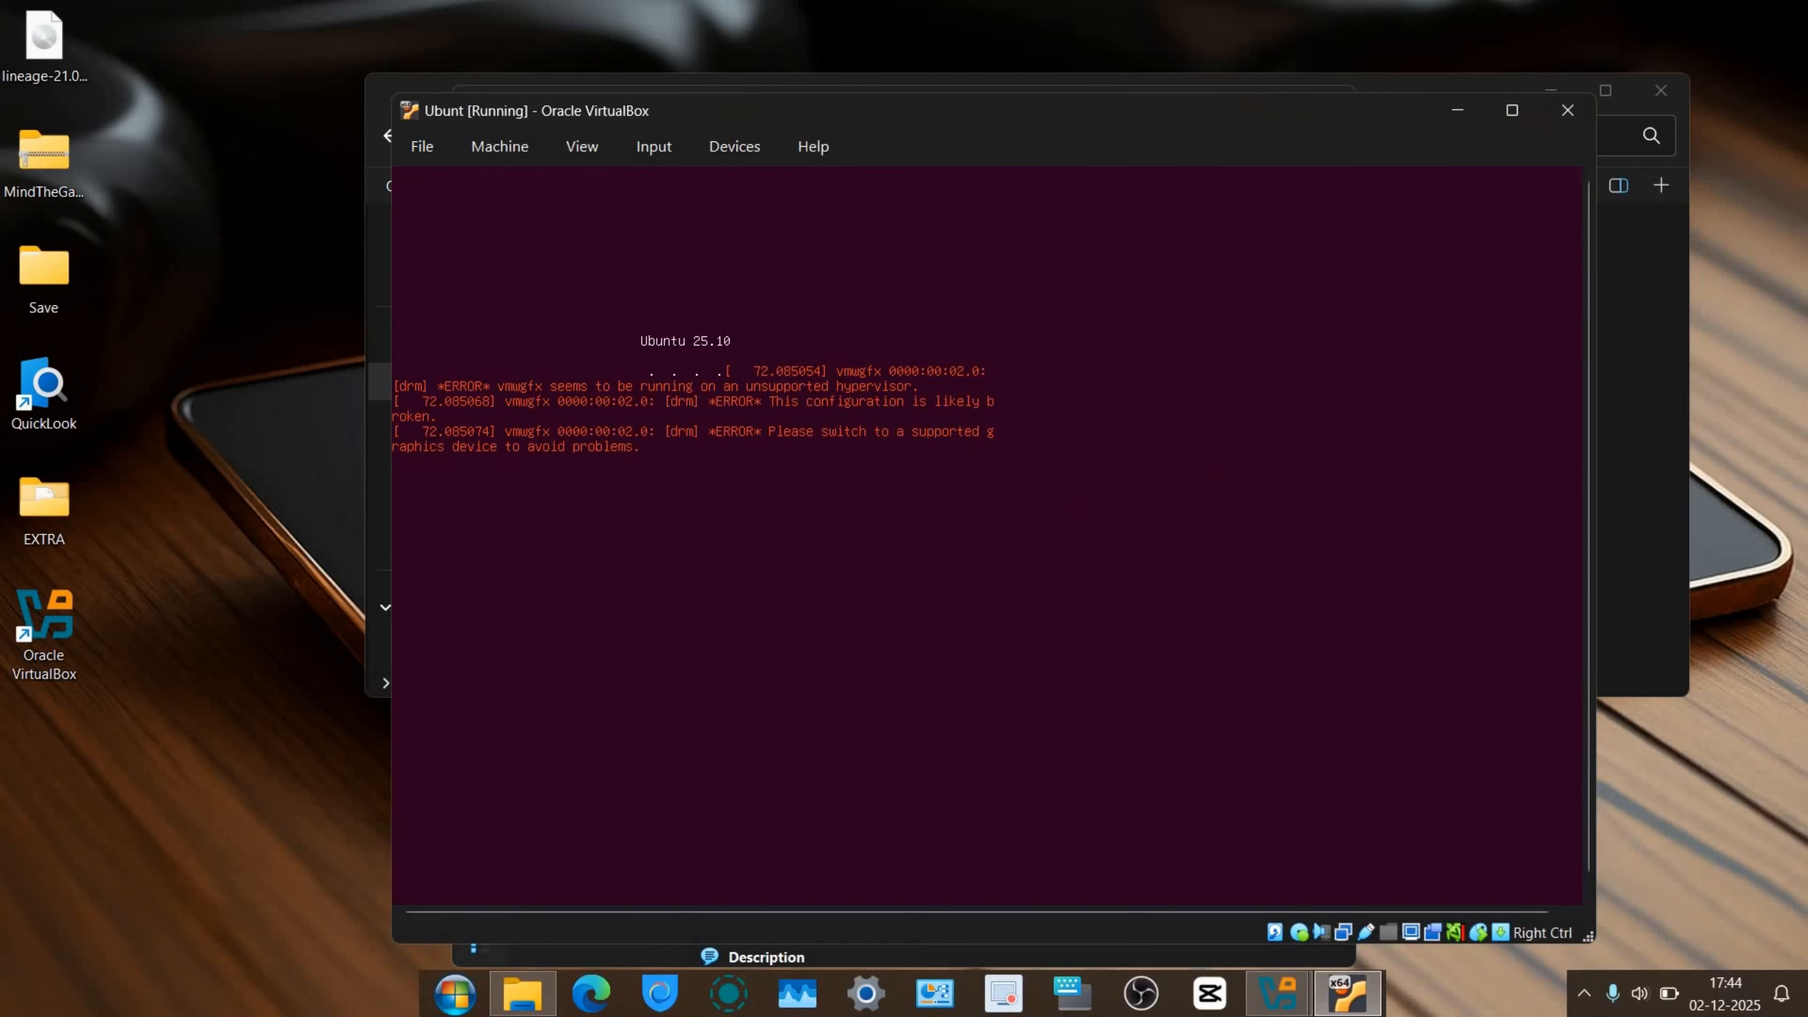
click(1565, 109)
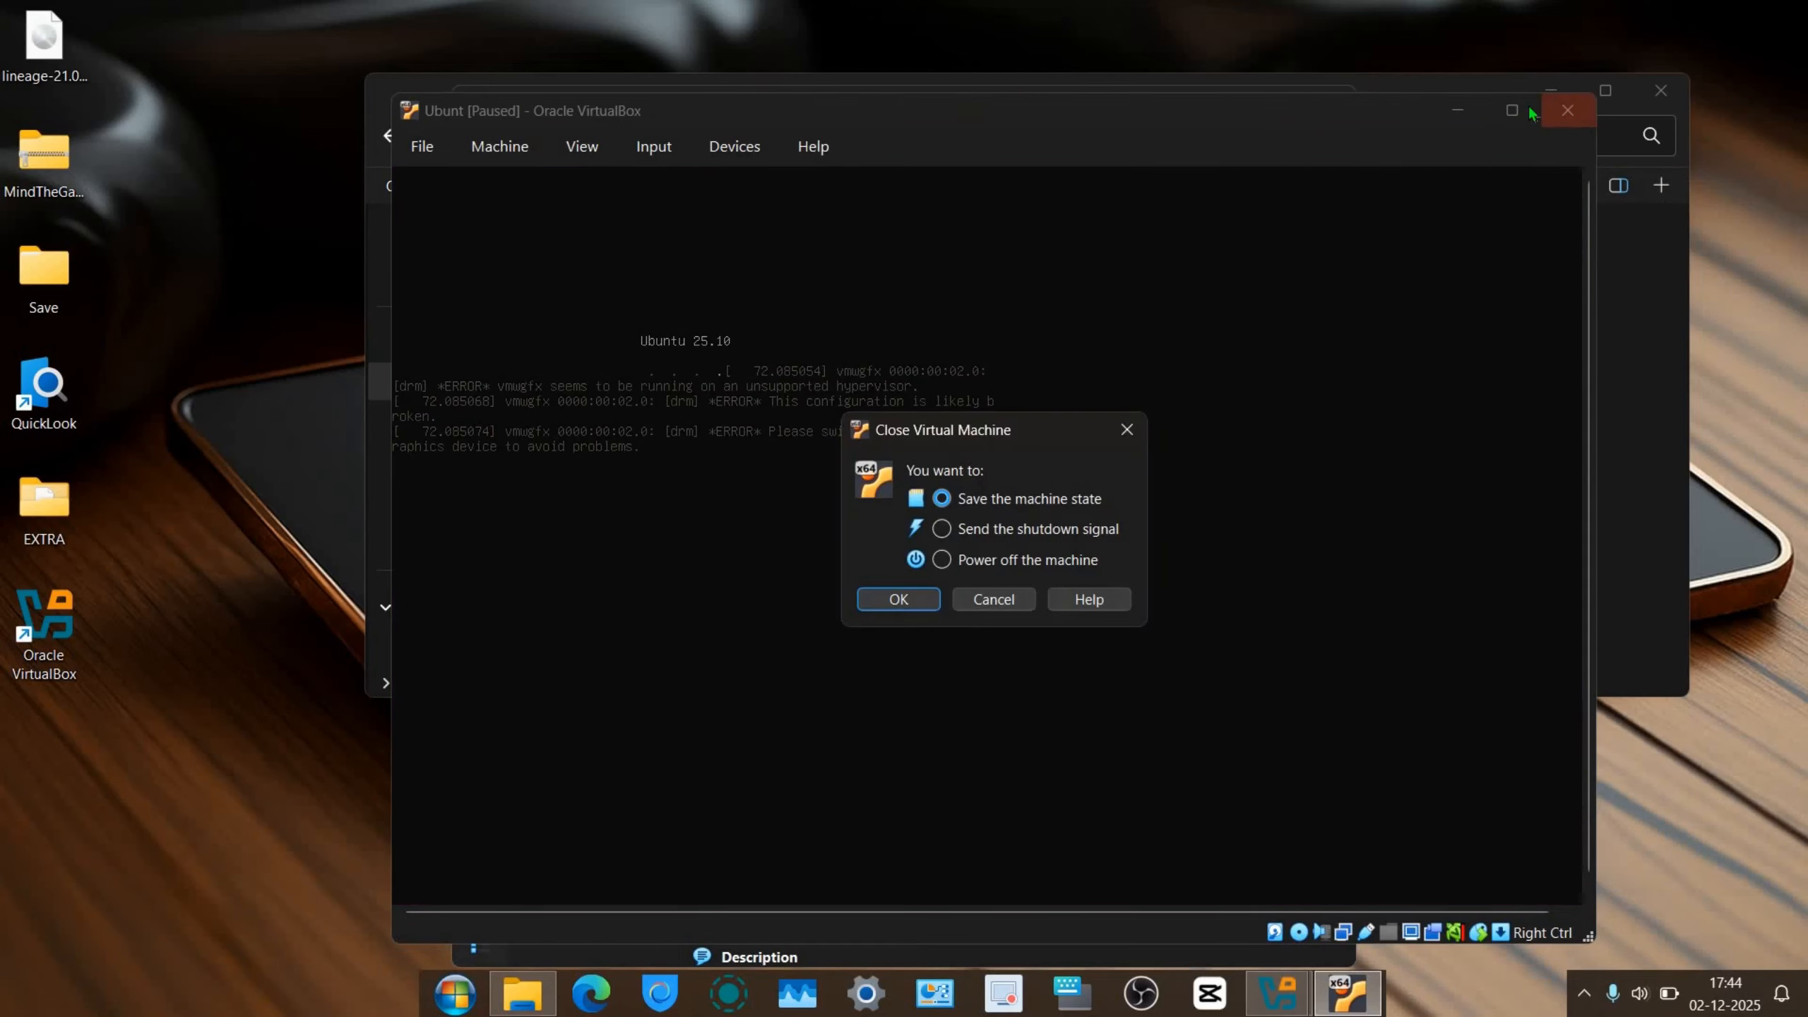
click(962, 562)
click(898, 598)
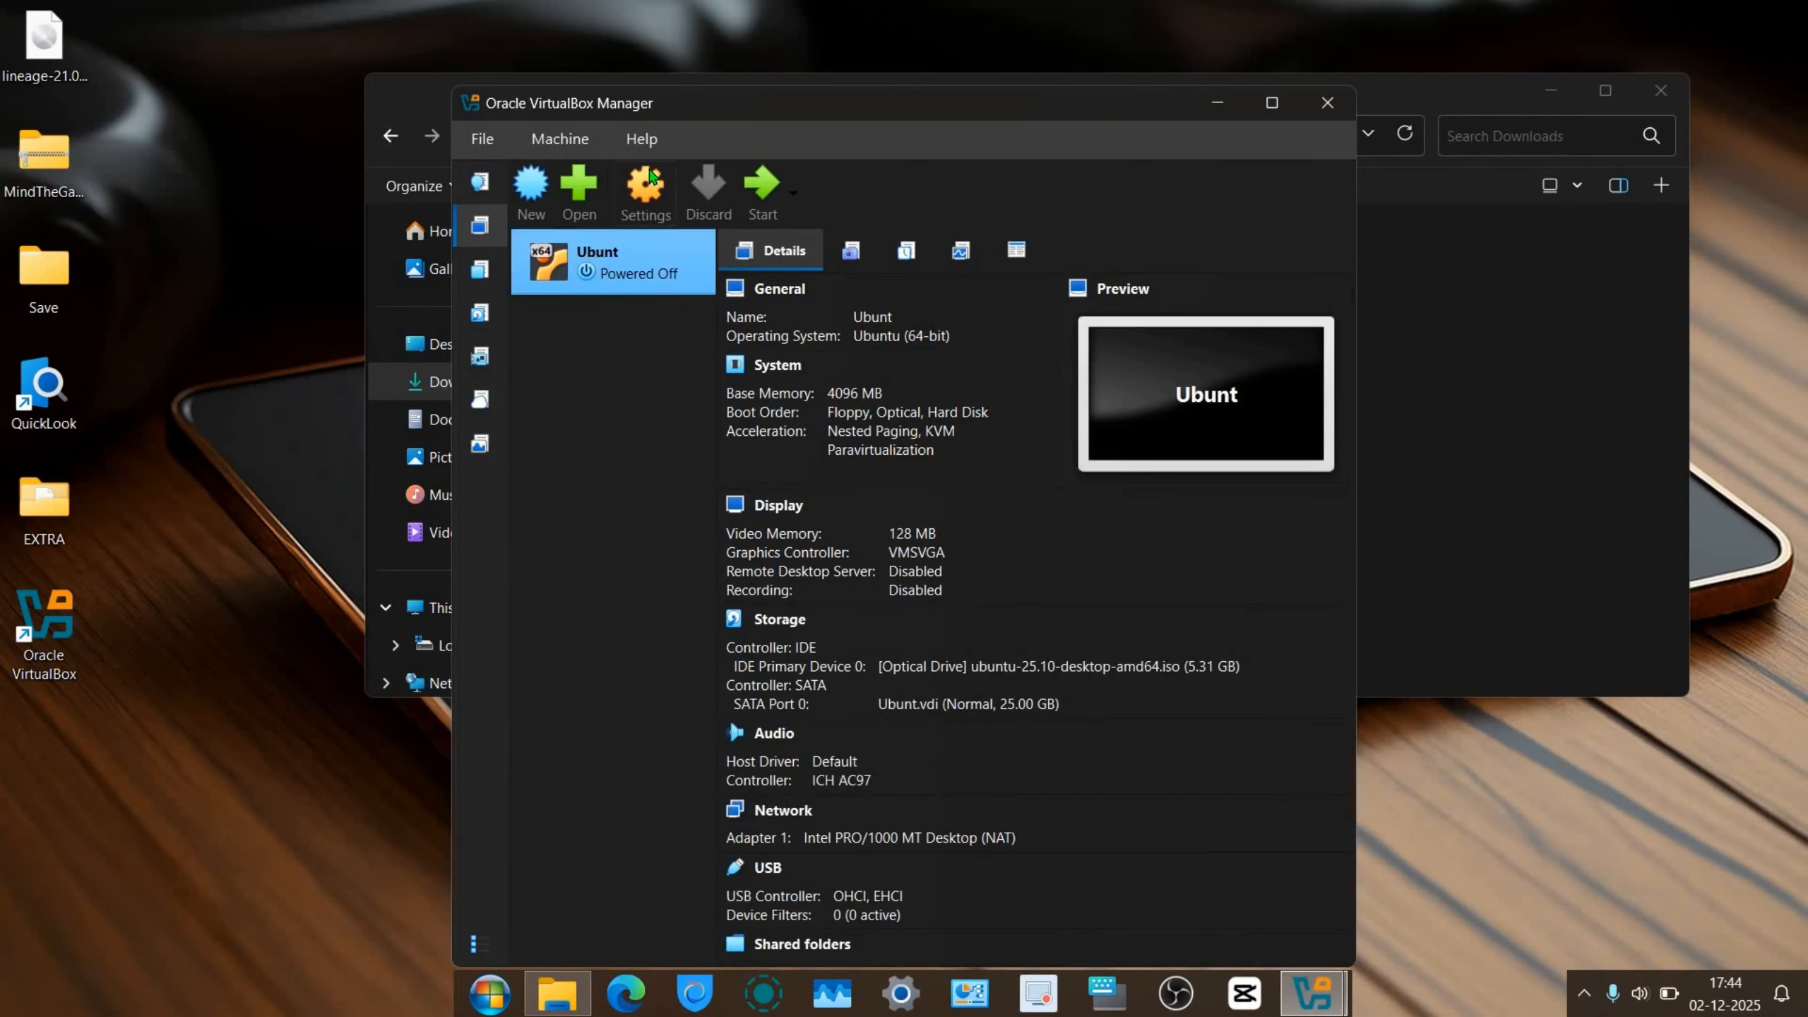
- Change the virtual machine's graphics controller to VBoxVGA and save the display settings
click(651, 176)
click(528, 432)
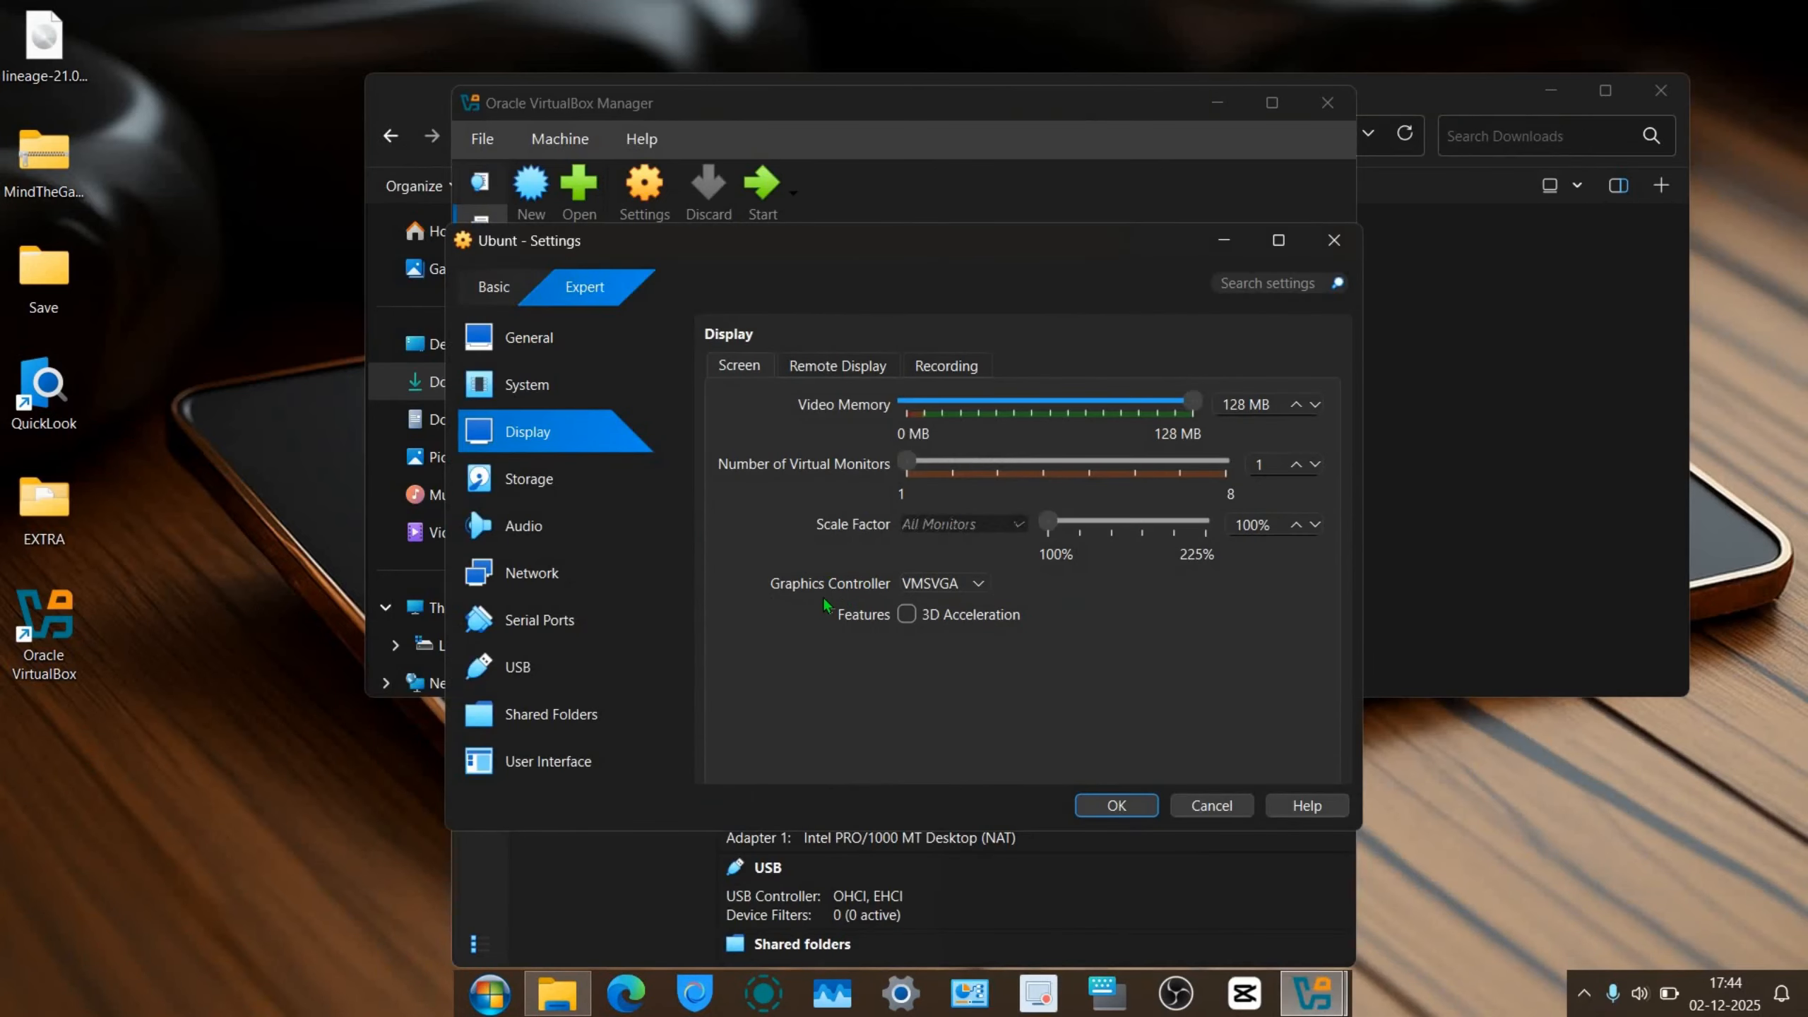
click(918, 589)
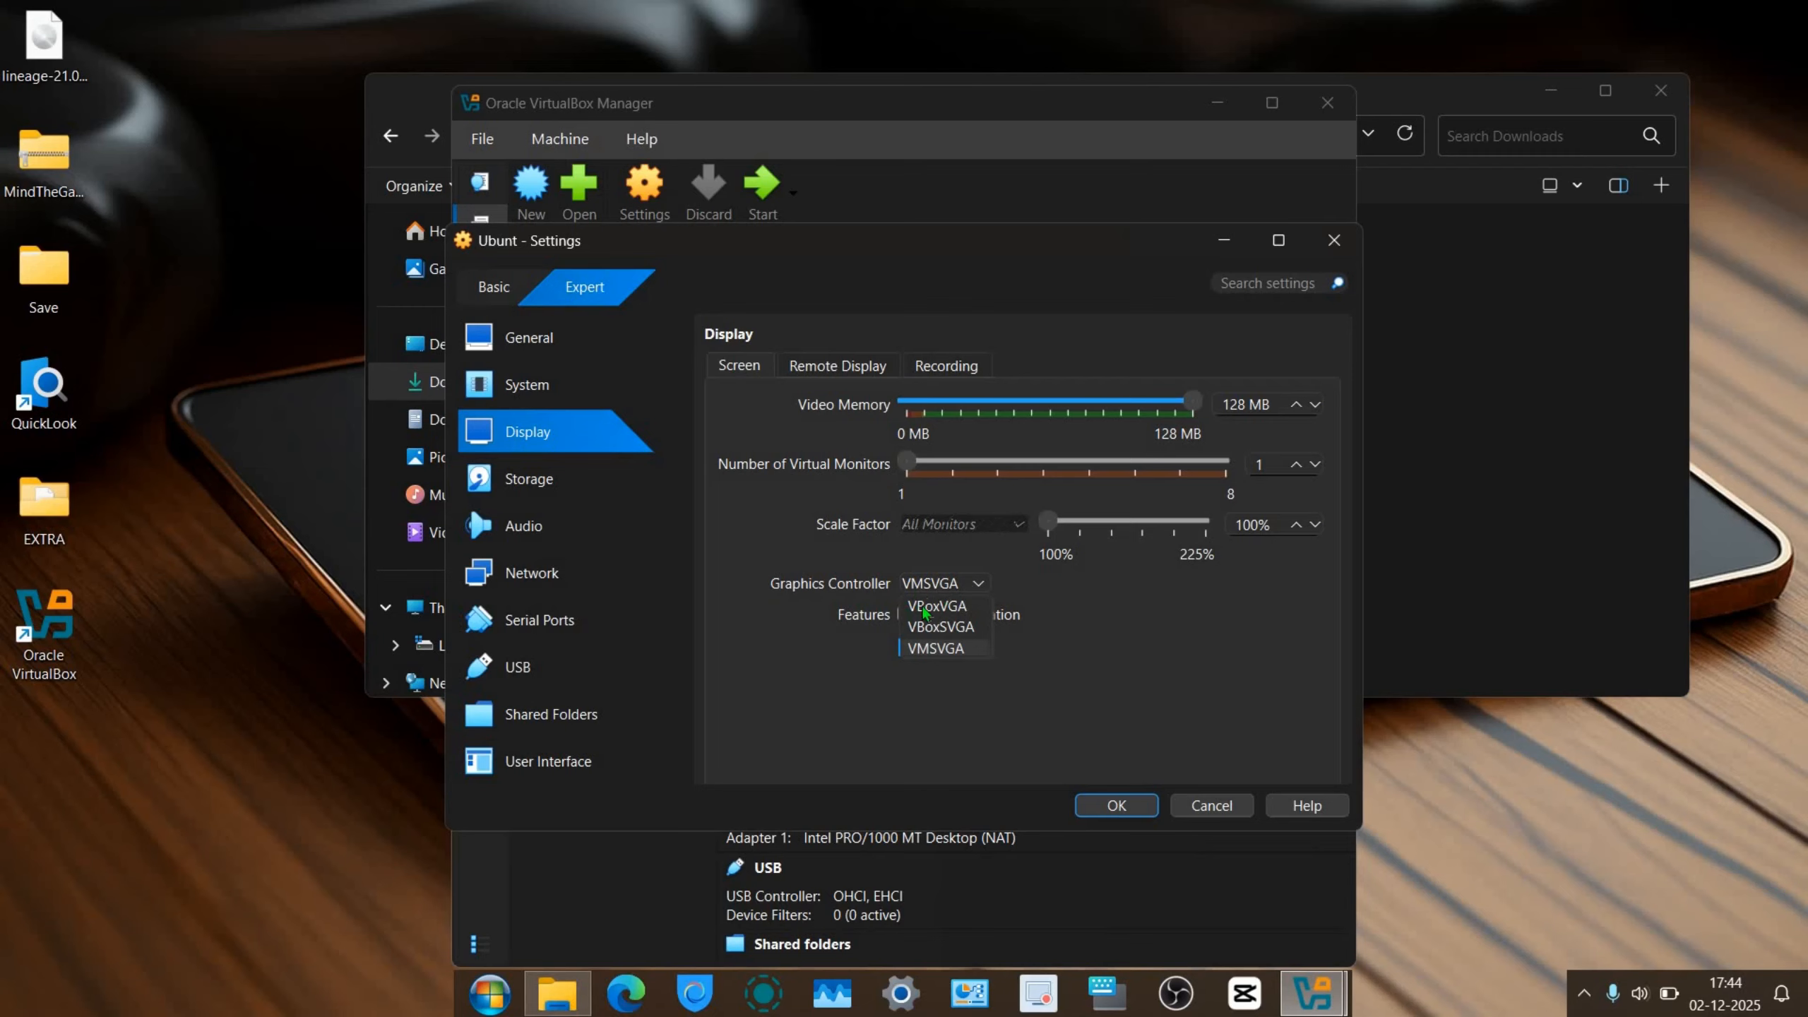
click(921, 588)
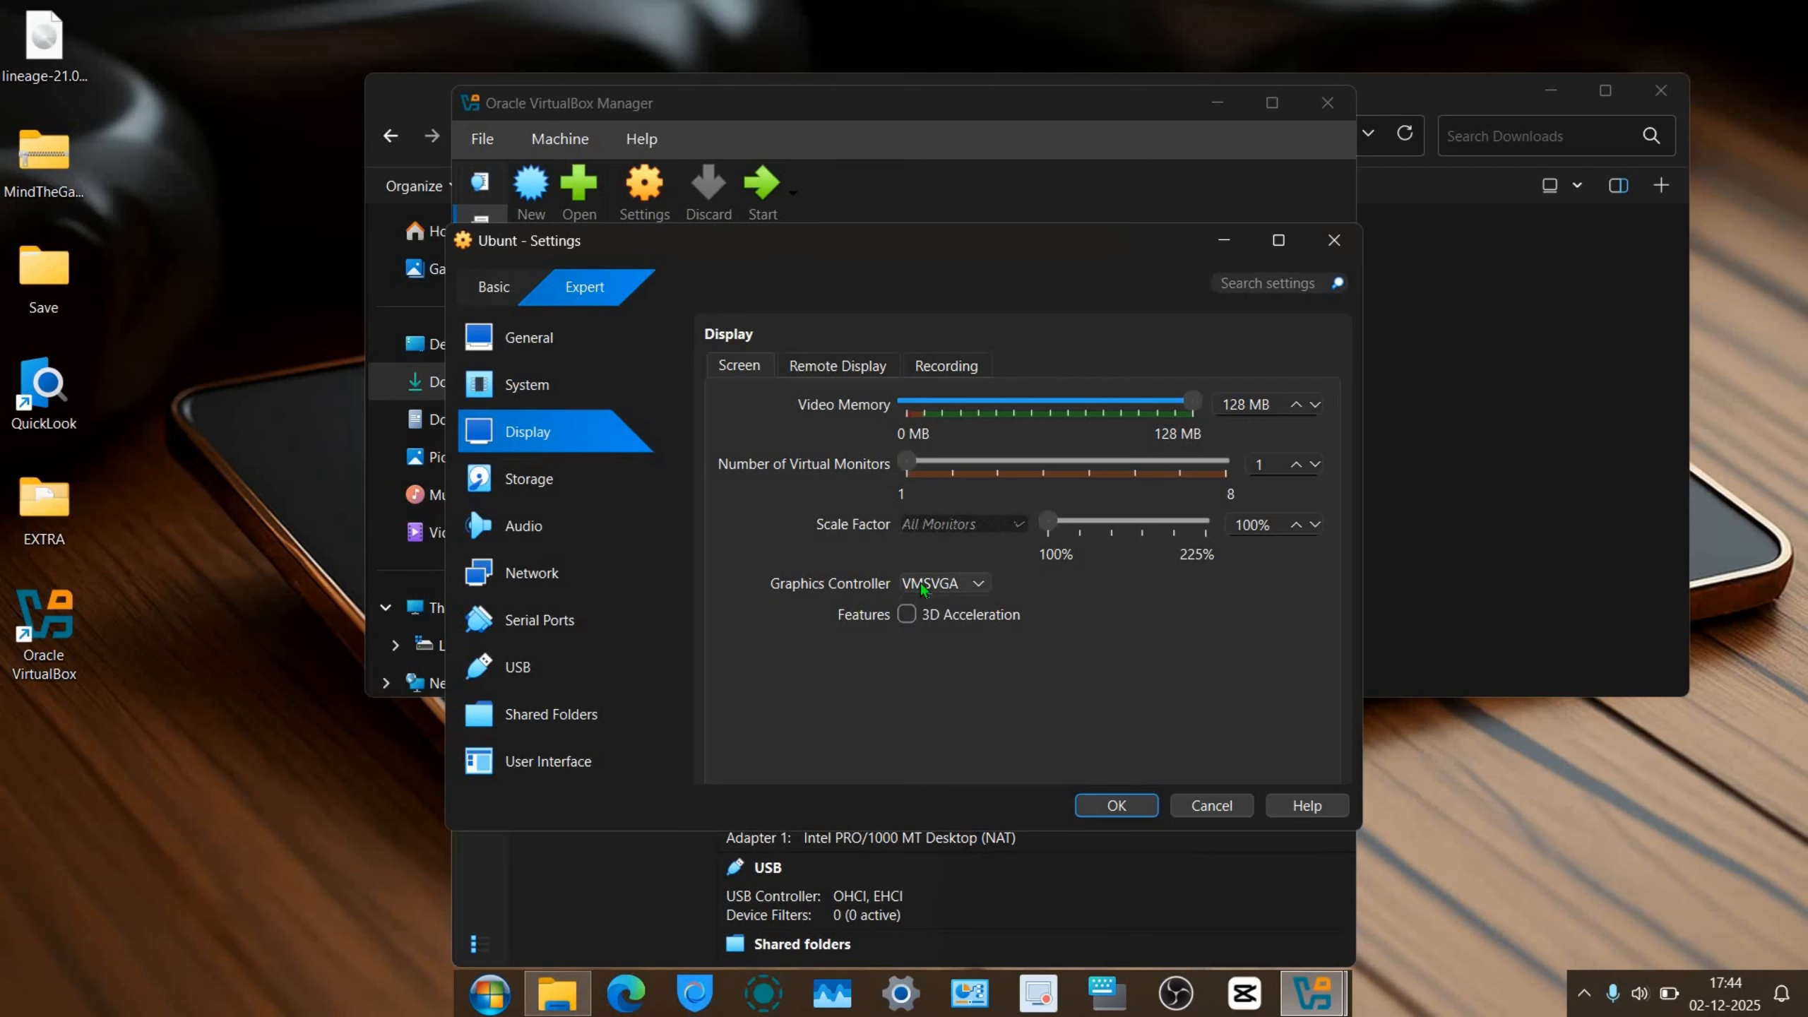
click(922, 589)
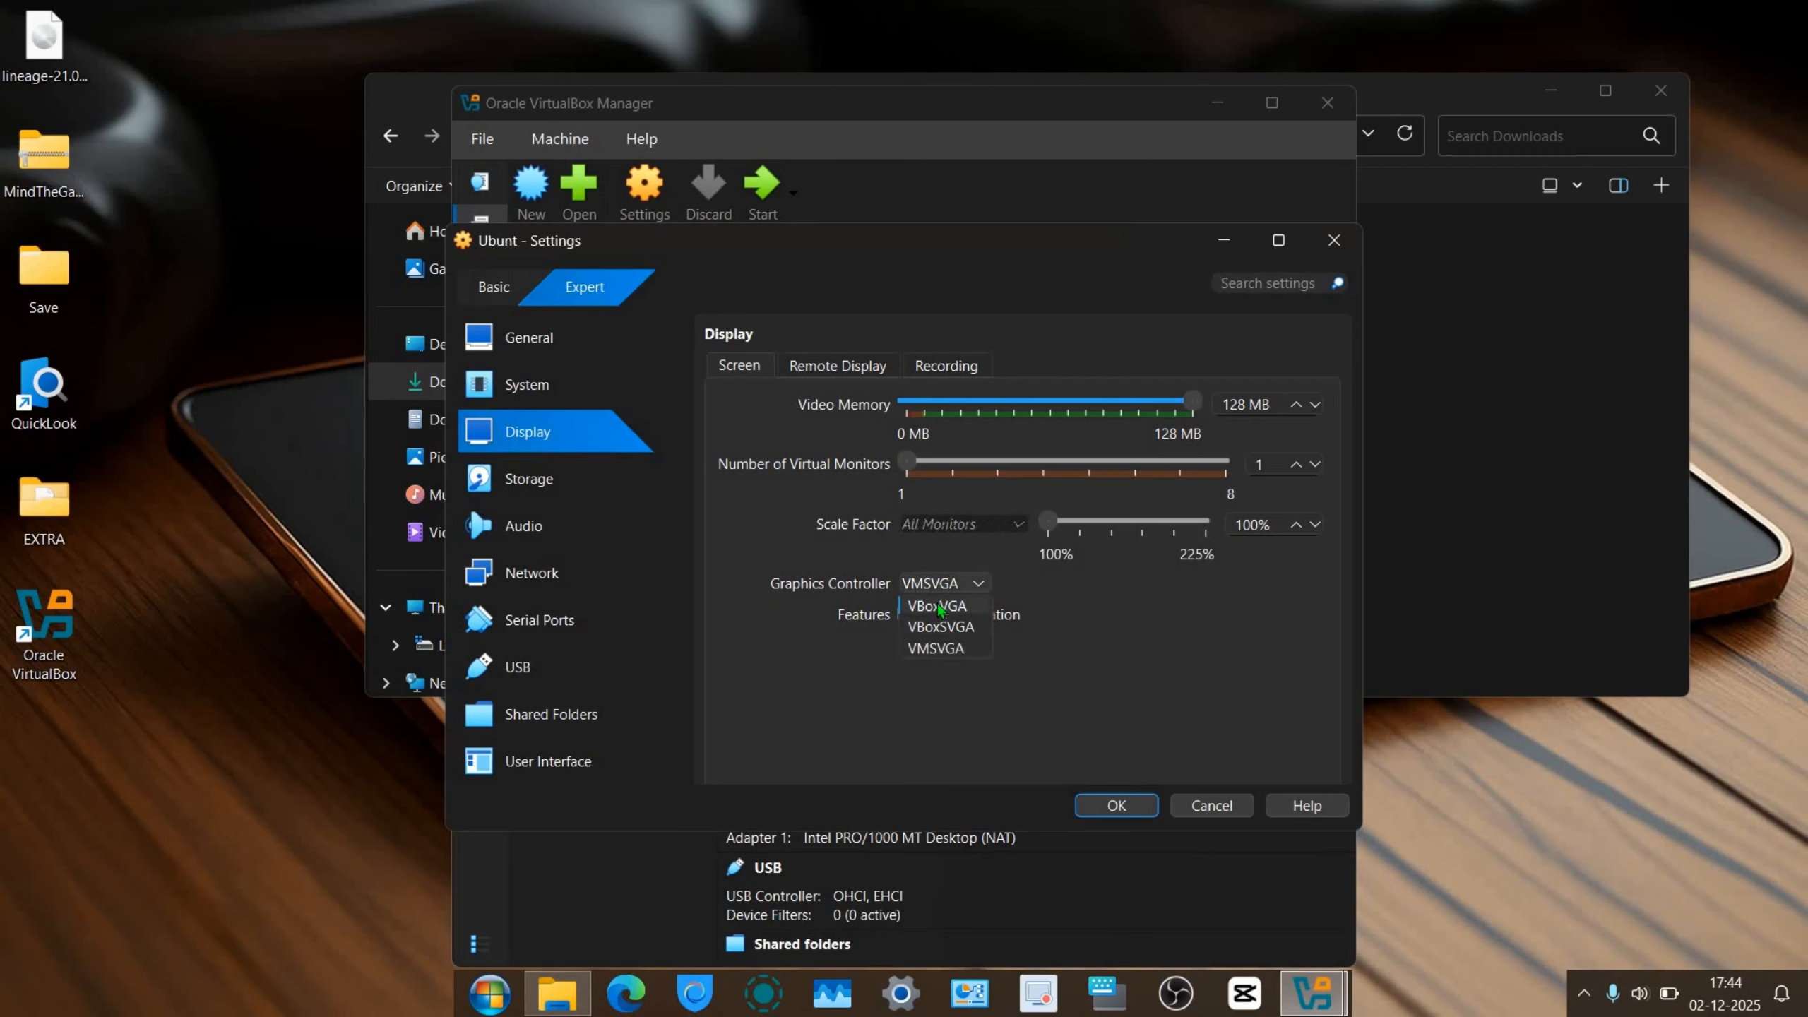
click(938, 606)
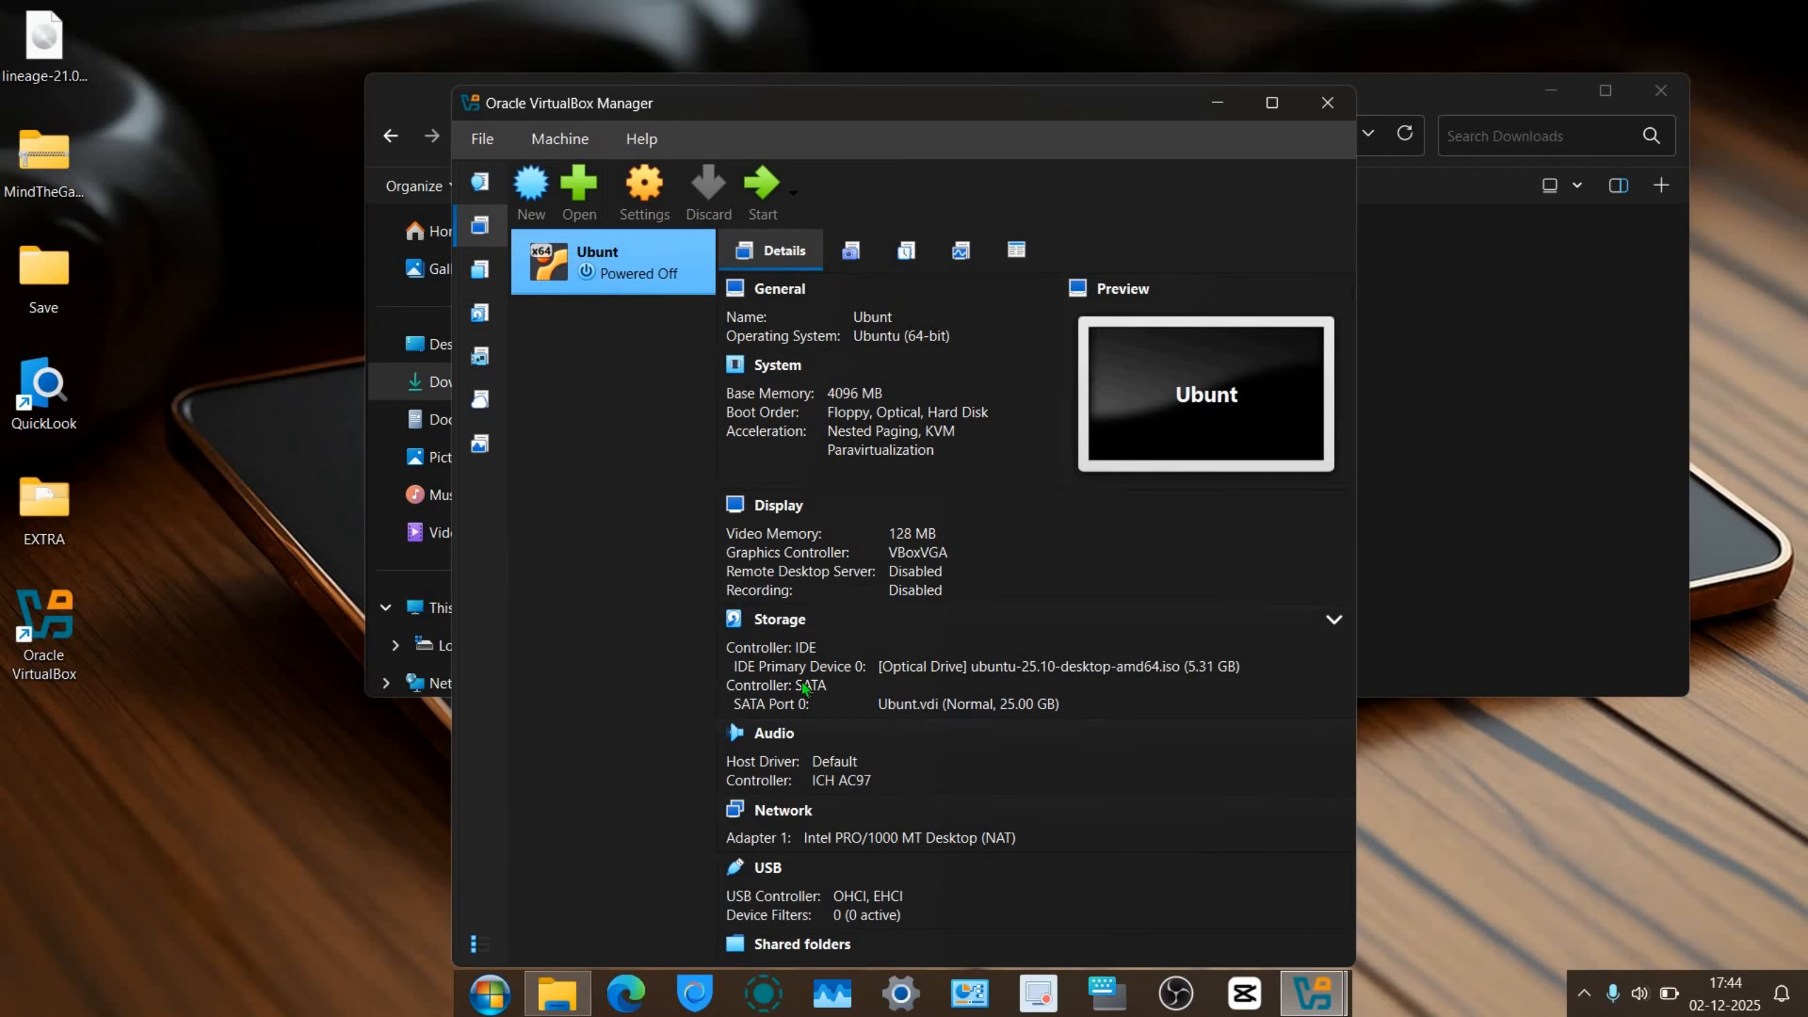
- Start the virtual machine again and boot the preselected GRUB entry
click(755, 213)
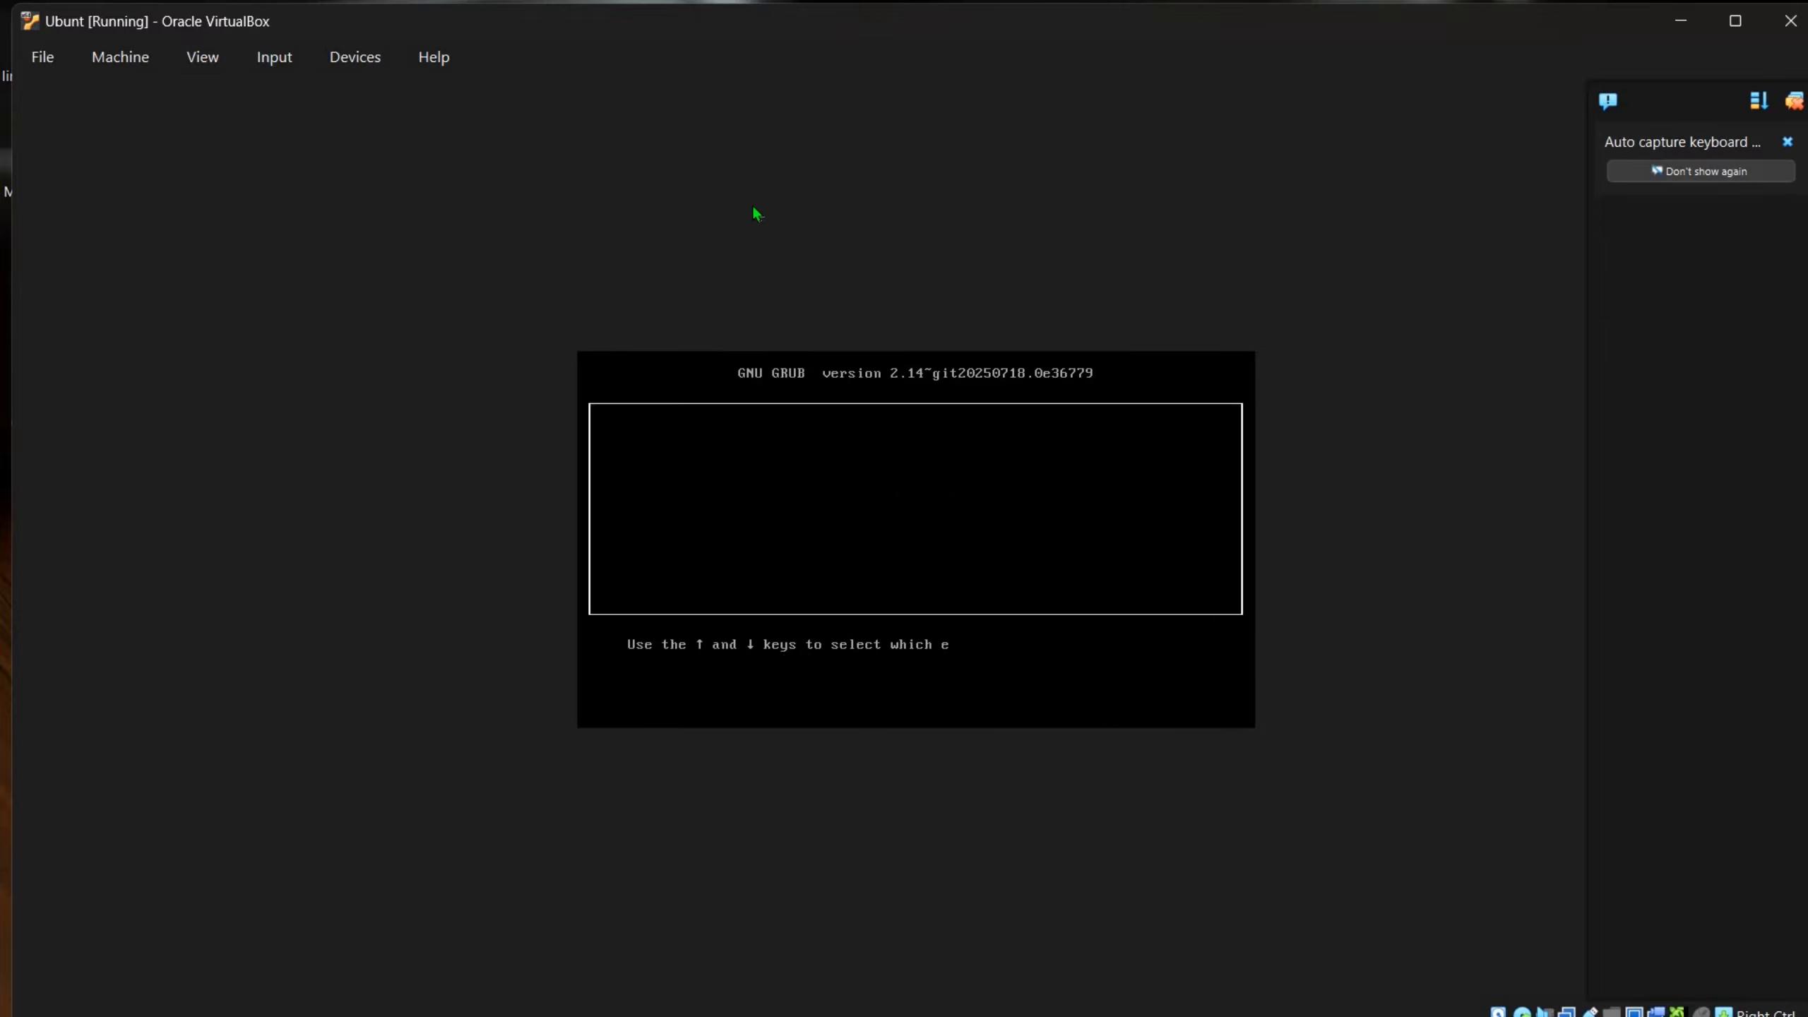
key(Return)
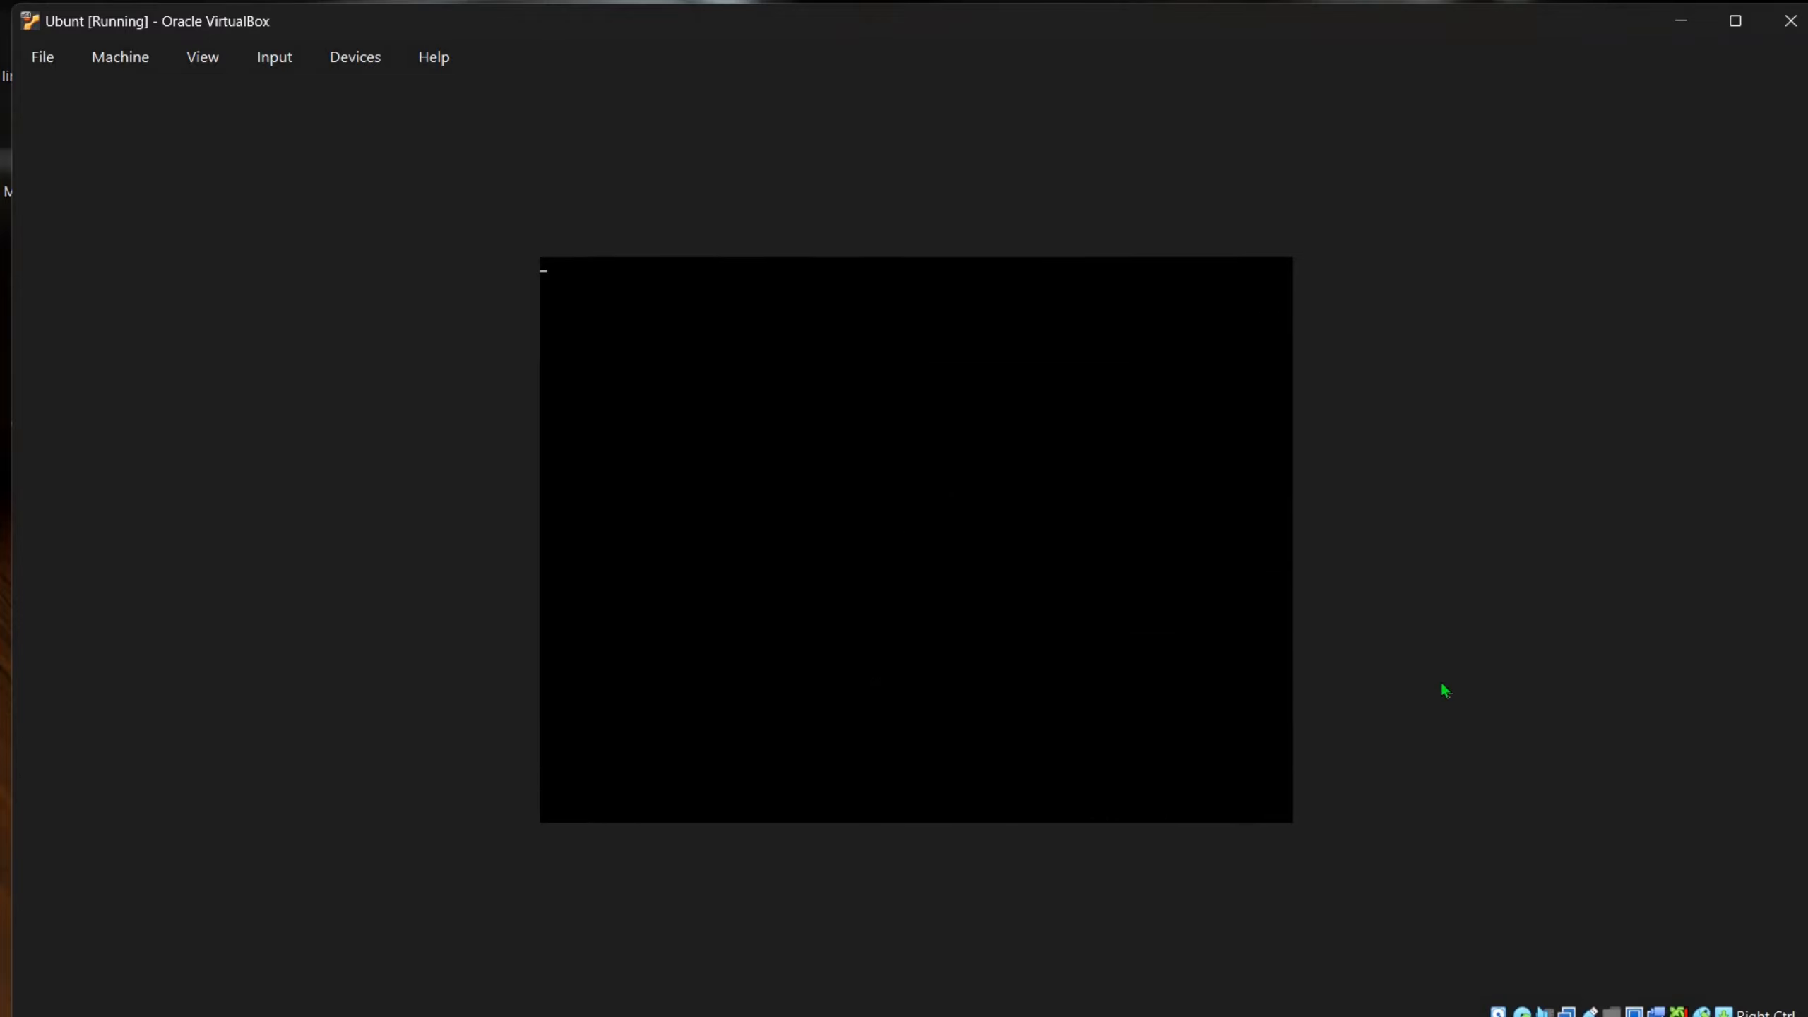